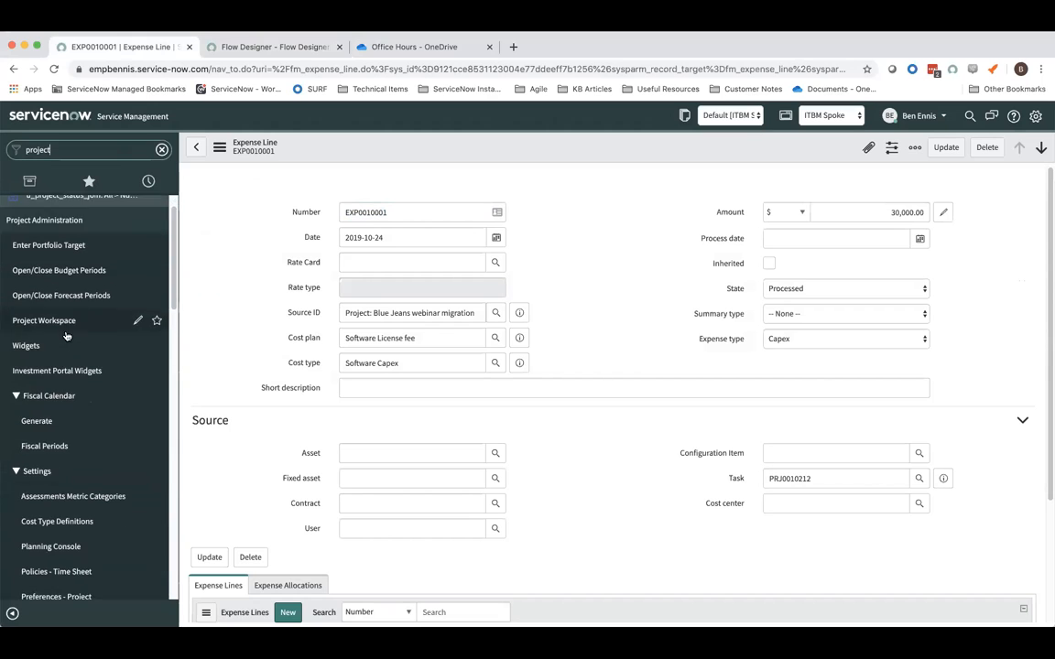
Open the list of all projects from the Projects section of the navigator.
{"action": "scroll", "coordinate": [63, 337], "scroll_direction": "up", "scroll_amount": 4}
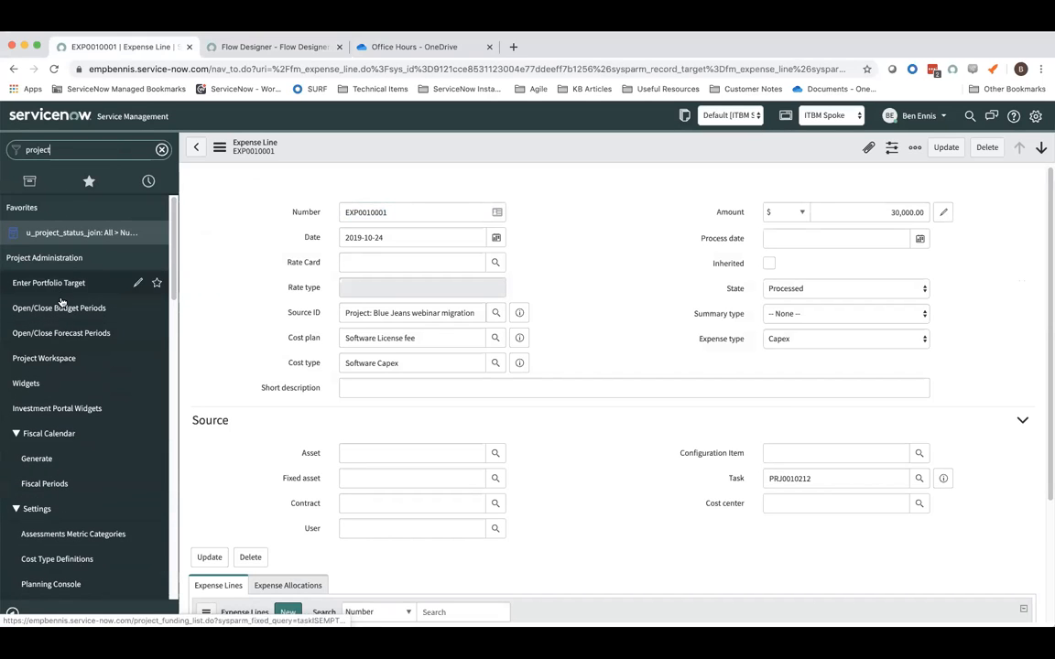
{"action": "scroll", "coordinate": [64, 311], "scroll_direction": "down", "scroll_amount": 10}
{"action": "scroll", "coordinate": [69, 460], "scroll_direction": "down", "scroll_amount": 6}
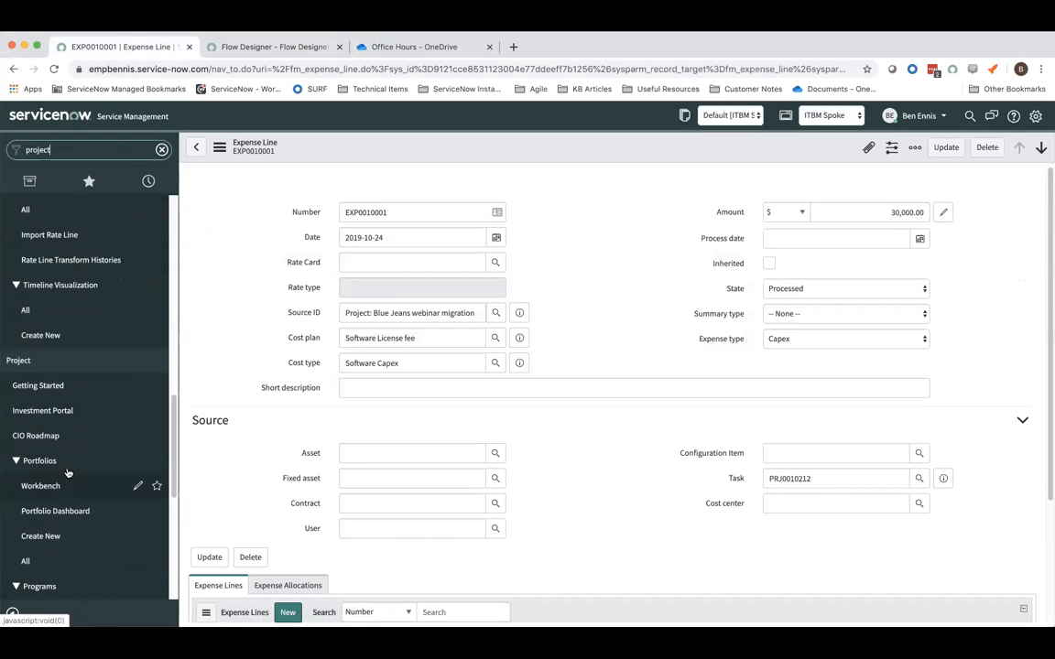
{"action": "left_click", "coordinate": [41, 541]}
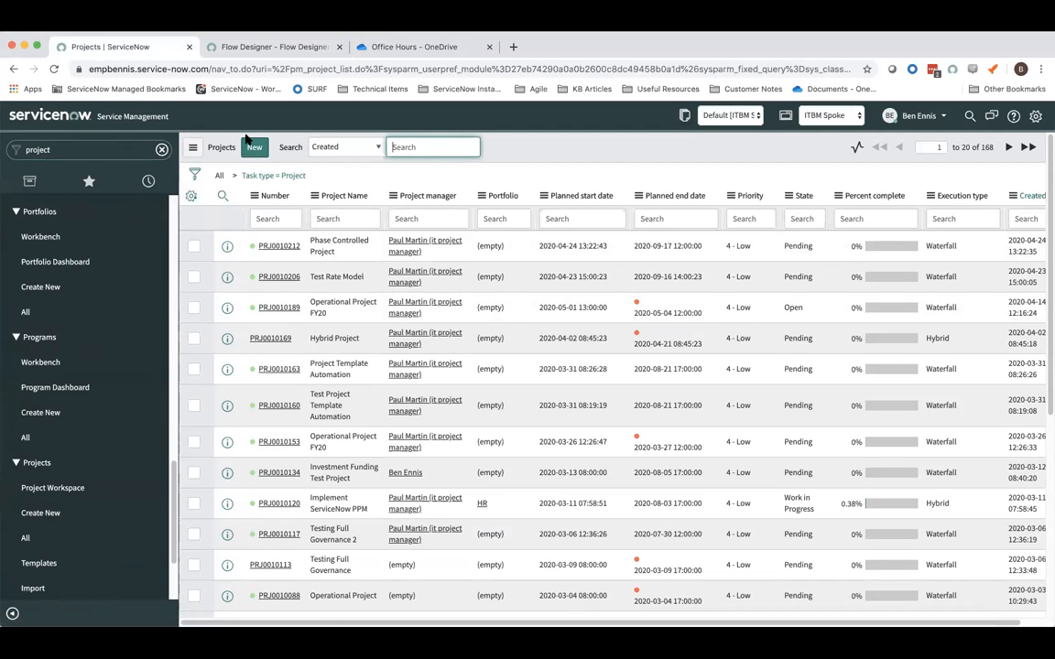
Create a project named "Project Template Automation example" and save the record.
{"action": "left_click", "coordinate": [256, 149]}
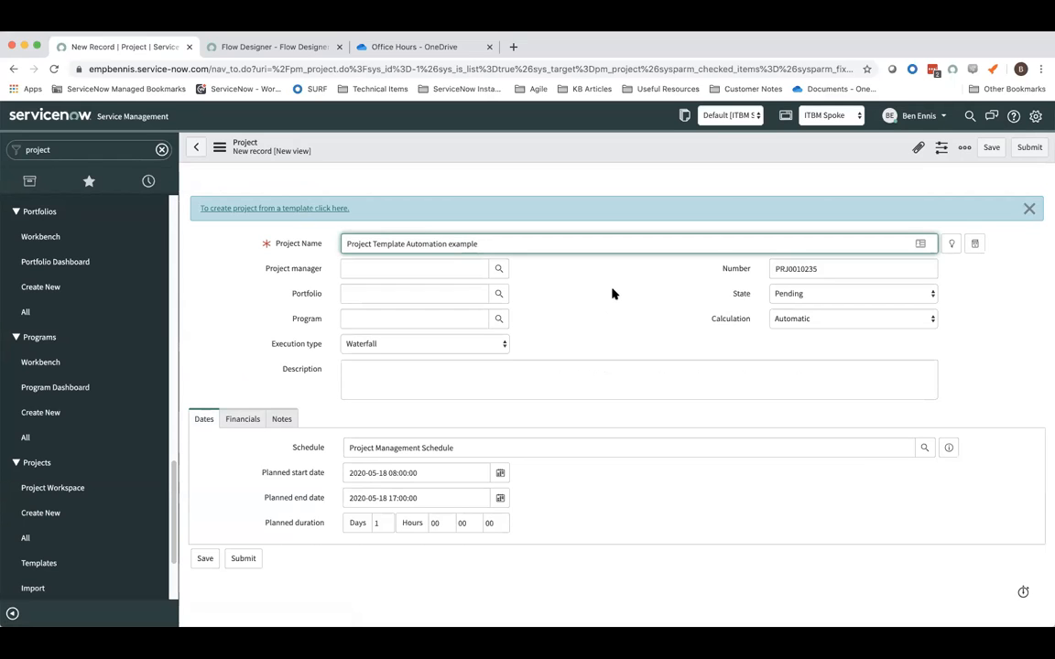
{"action": "right_click", "coordinate": [581, 144]}
{"action": "left_click", "coordinate": [596, 151]}
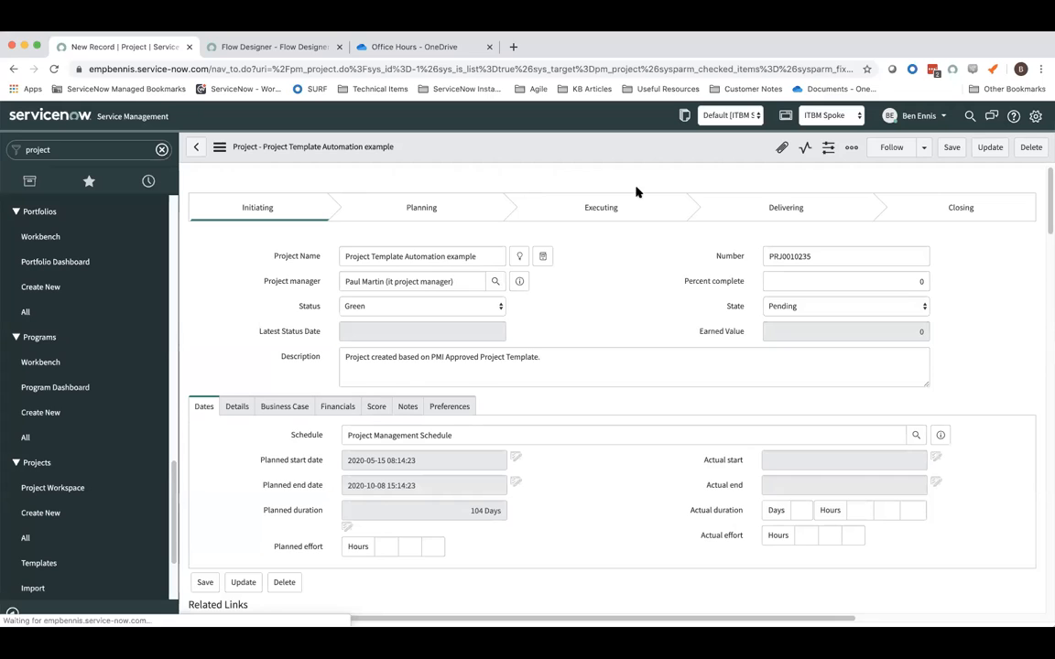
Refresh the Project Tasks list on the new project record.
{"action": "scroll", "coordinate": [595, 275], "scroll_direction": "down", "scroll_amount": 10}
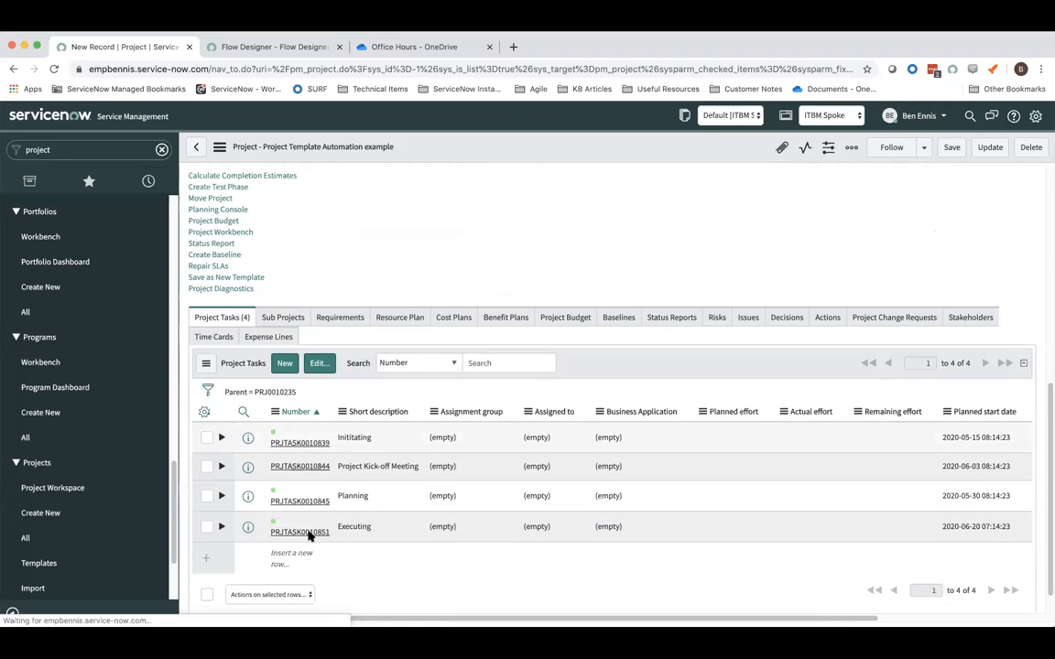
{"action": "right_click", "coordinate": [628, 367]}
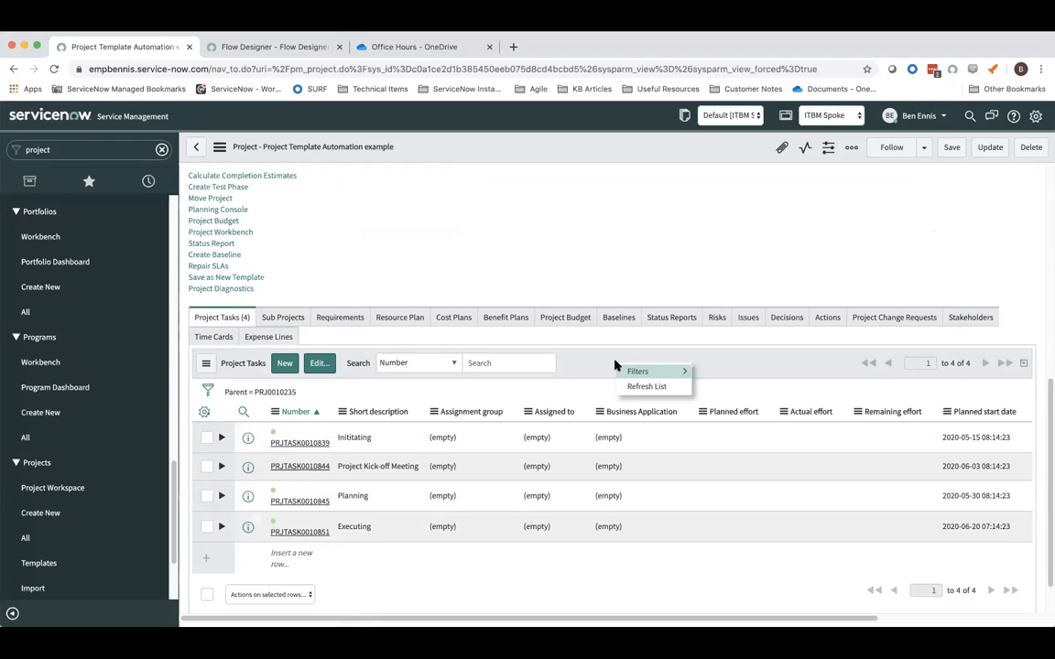
{"action": "left_click", "coordinate": [632, 389]}
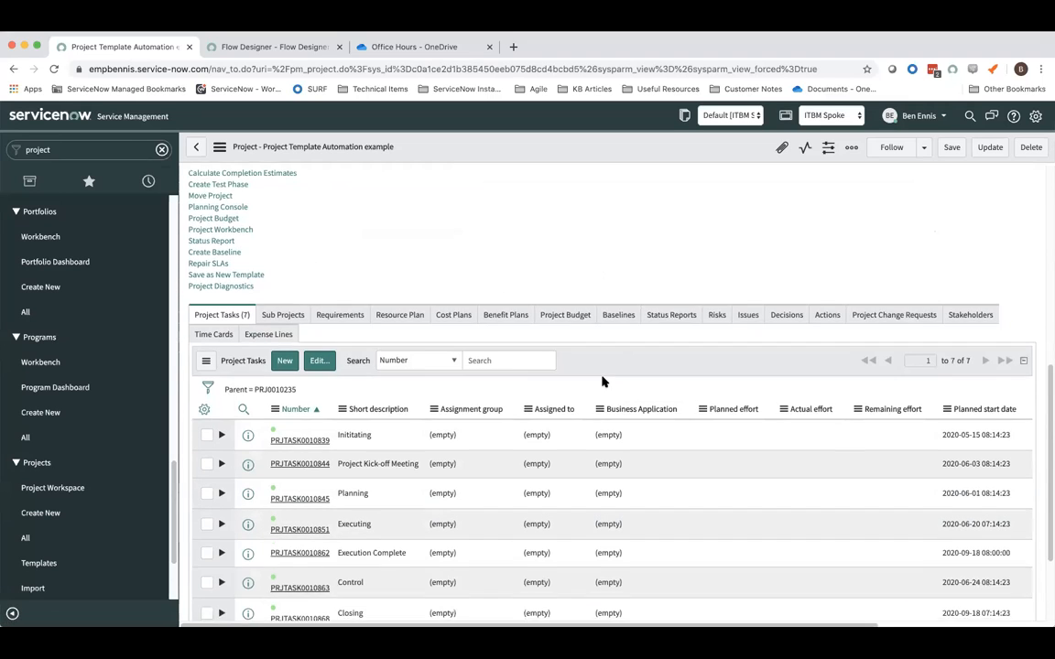
Examine the project's header fields, description, planned dates and the tasks generated from the template.
{"action": "scroll", "coordinate": [603, 380], "scroll_direction": "down", "scroll_amount": 3}
{"action": "scroll", "coordinate": [608, 388], "scroll_direction": "up", "scroll_amount": 10}
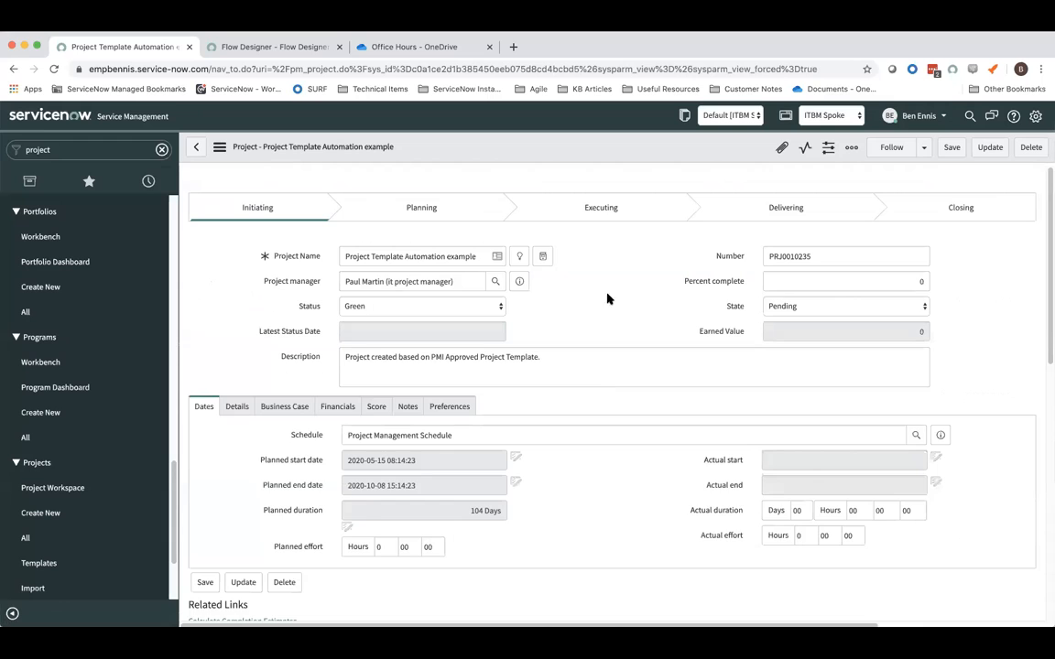
{"action": "scroll", "coordinate": [605, 303], "scroll_direction": "down", "scroll_amount": 10}
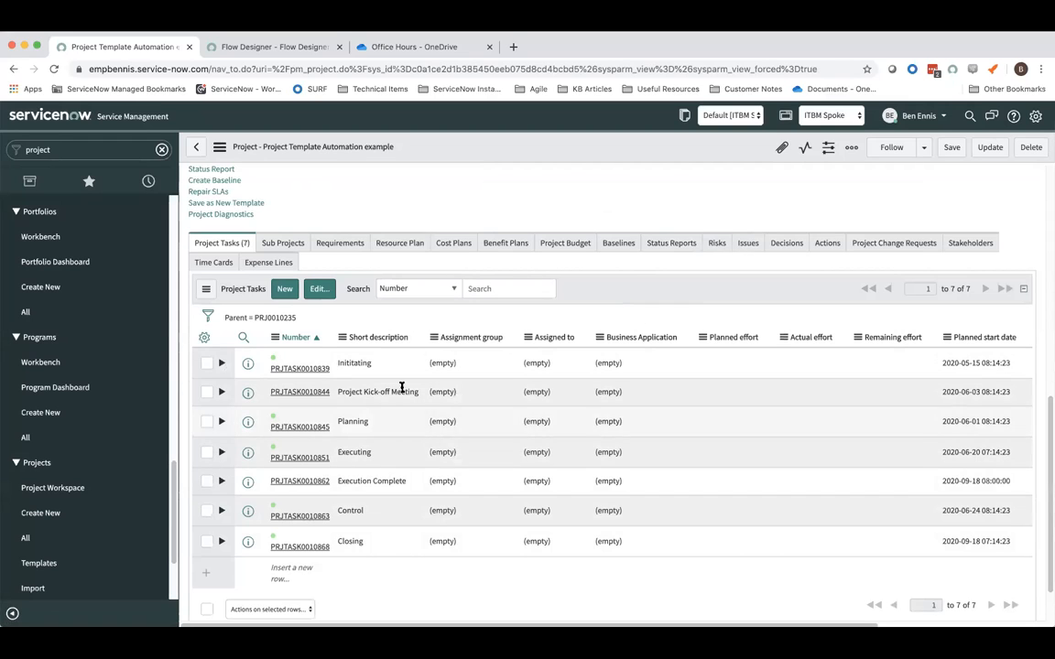
{"action": "scroll", "coordinate": [376, 509], "scroll_direction": "up", "scroll_amount": 3}
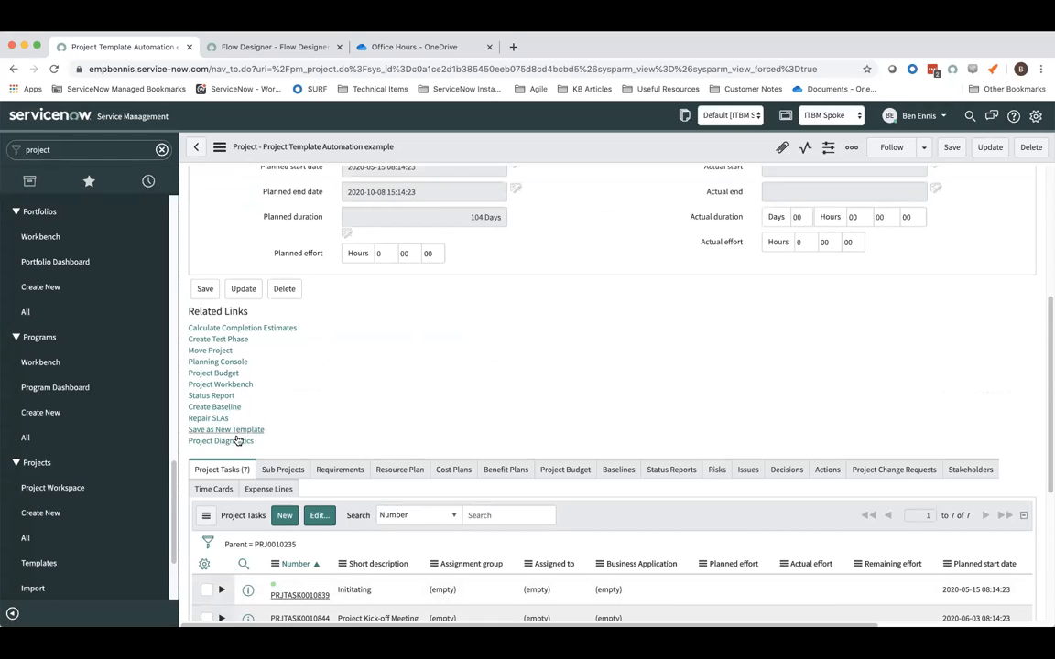
{"action": "scroll", "coordinate": [293, 437], "scroll_direction": "up", "scroll_amount": 4}
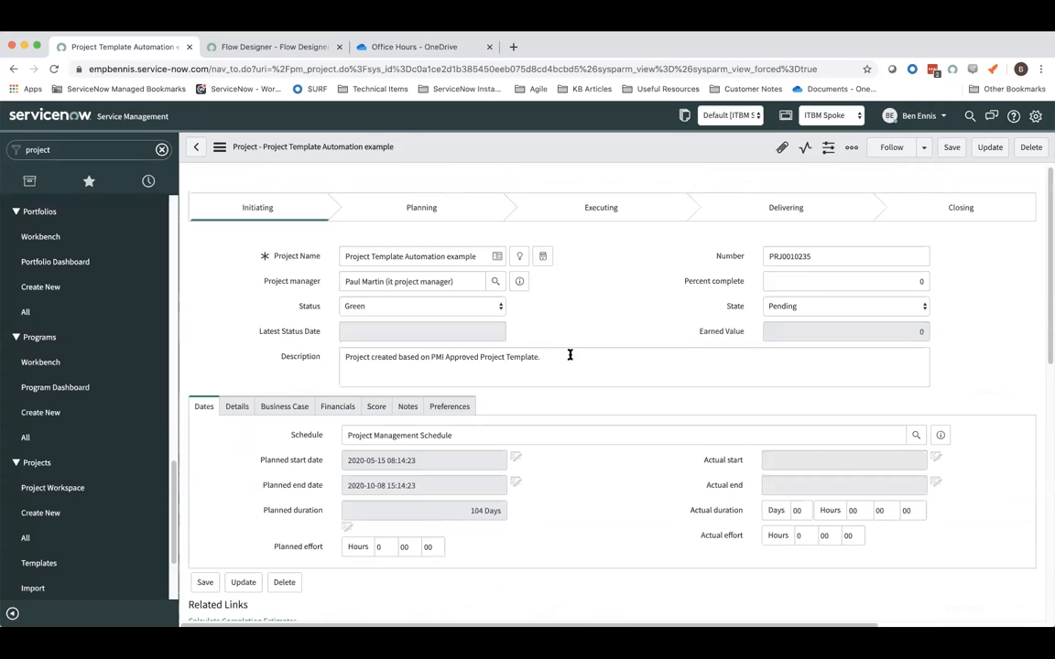
{"action": "scroll", "coordinate": [567, 350], "scroll_direction": "down", "scroll_amount": 6}
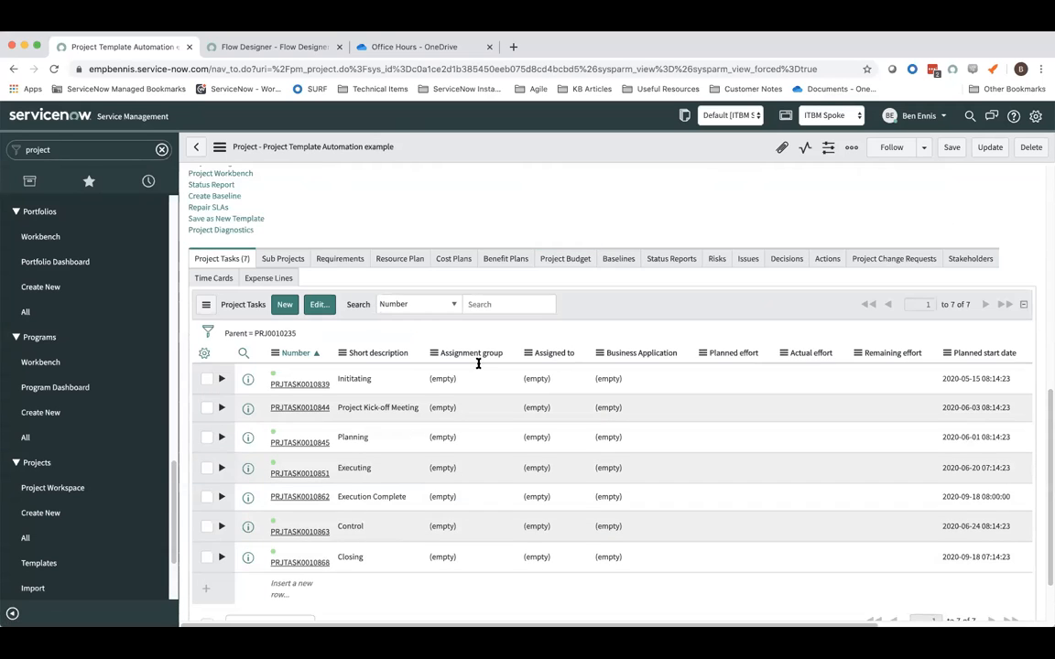
{"action": "scroll", "coordinate": [582, 312], "scroll_direction": "up", "scroll_amount": 4}
{"action": "scroll", "coordinate": [253, 202], "scroll_direction": "up", "scroll_amount": 2}
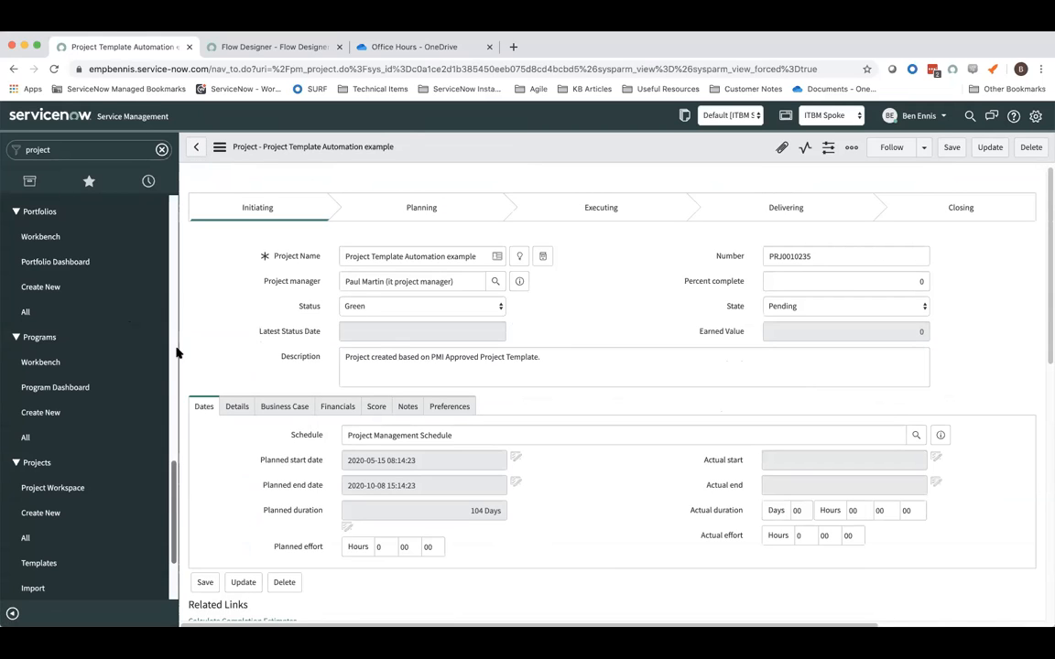
Switch to Flow Designer, close the project template flow and open "Base Line Automation Flow (Example)".
{"action": "left_click", "coordinate": [266, 46]}
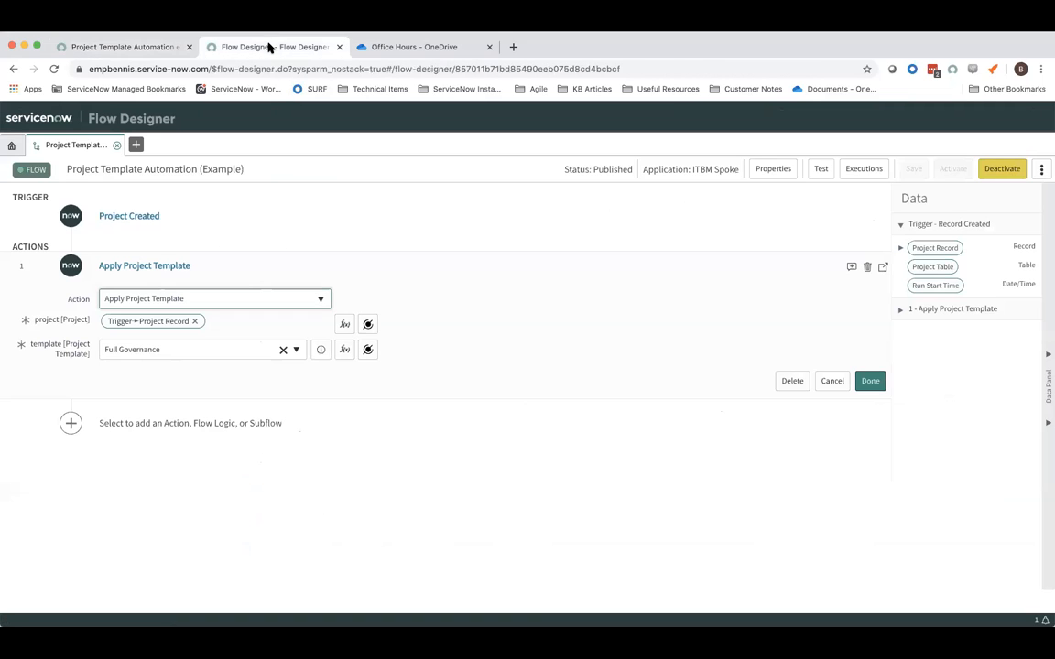
{"action": "left_click", "coordinate": [150, 267]}
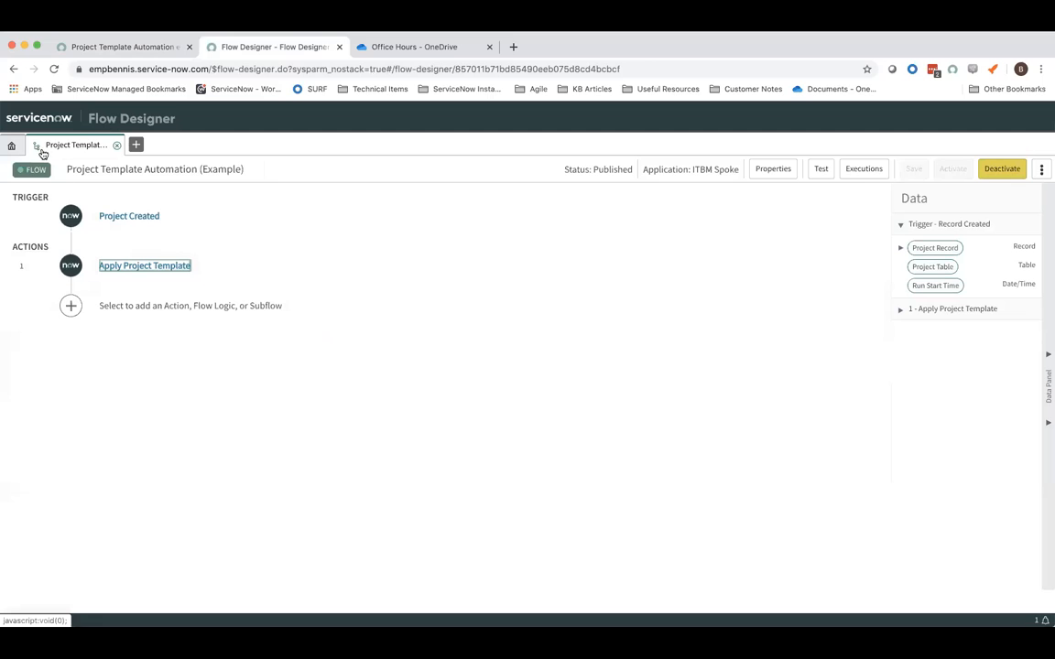
{"action": "left_click", "coordinate": [117, 147]}
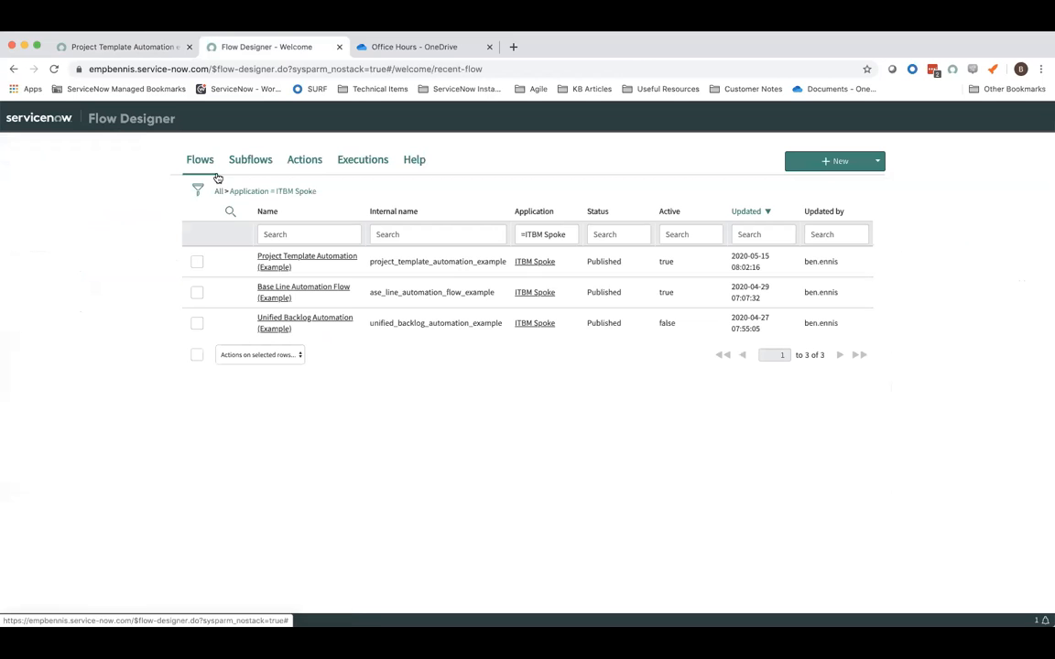
{"action": "left_click", "coordinate": [284, 292]}
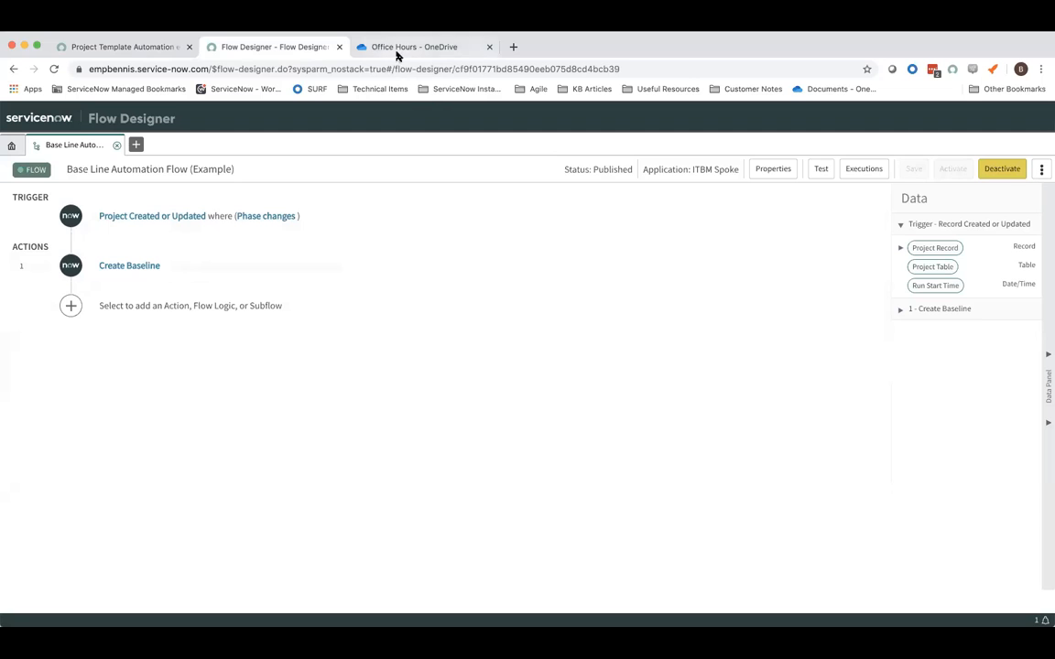
Return to the project record, set its Phase to Planning in the details and save the record.
{"action": "left_click", "coordinate": [108, 47]}
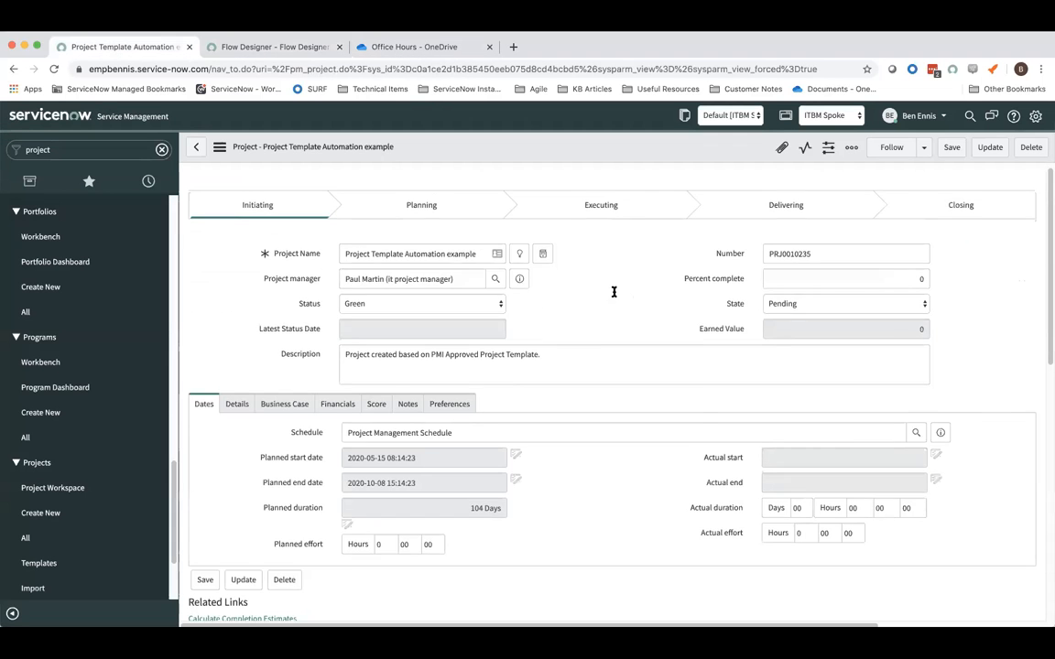
{"action": "scroll", "coordinate": [612, 293], "scroll_direction": "down", "scroll_amount": 5}
{"action": "scroll", "coordinate": [613, 293], "scroll_direction": "up", "scroll_amount": 5}
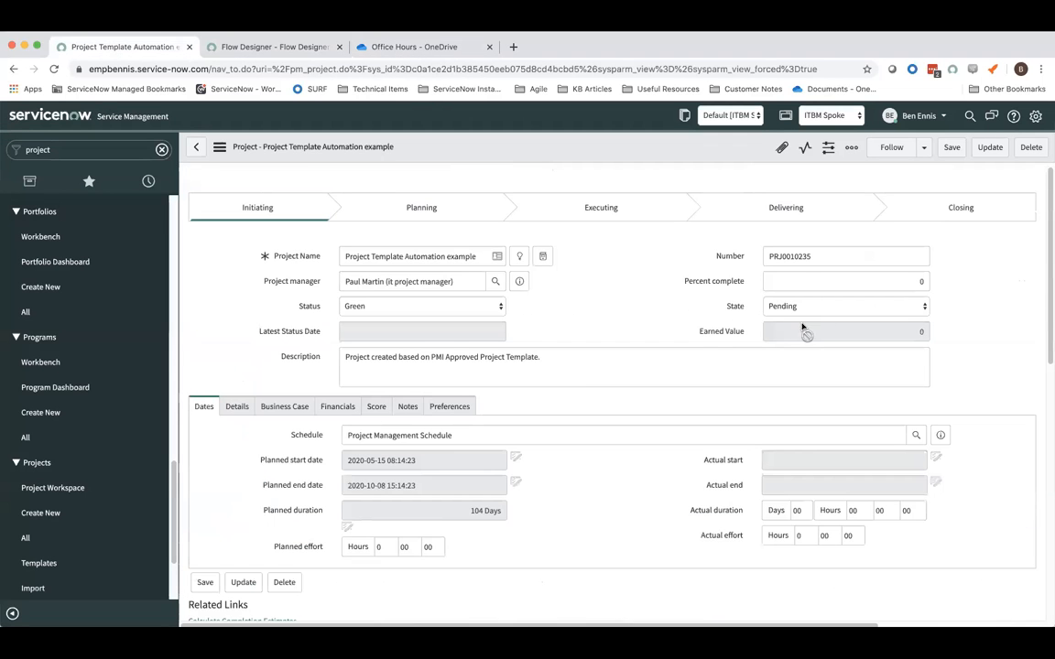
{"action": "scroll", "coordinate": [384, 372], "scroll_direction": "down", "scroll_amount": 1}
{"action": "left_click", "coordinate": [238, 383]}
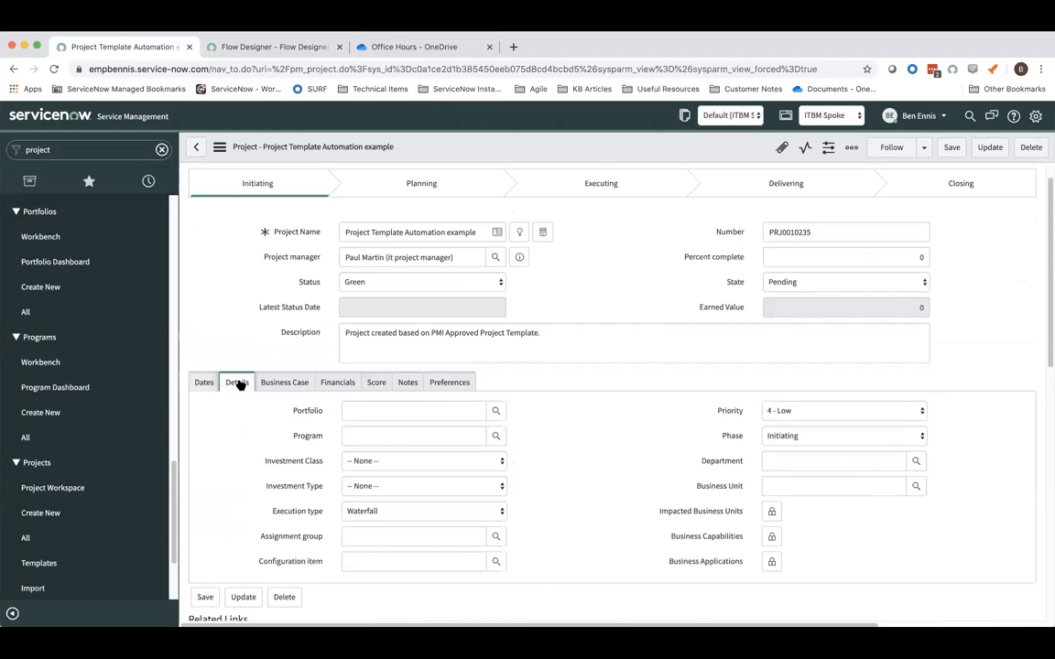
{"action": "left_click", "coordinate": [829, 438]}
{"action": "left_click", "coordinate": [828, 449]}
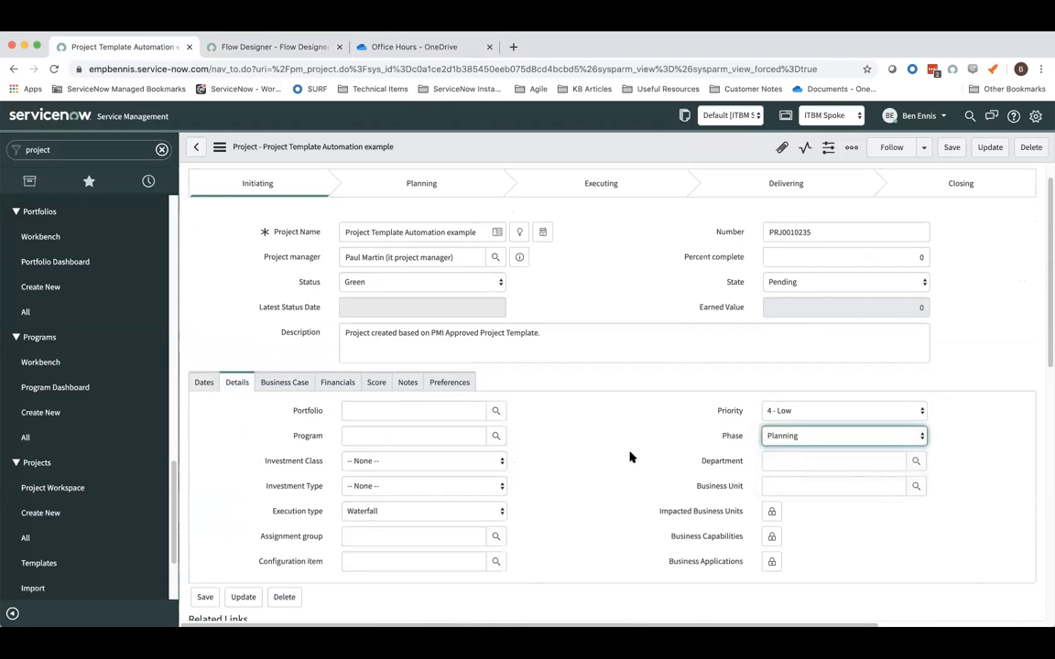
{"action": "right_click", "coordinate": [600, 146]}
{"action": "left_click", "coordinate": [609, 151]}
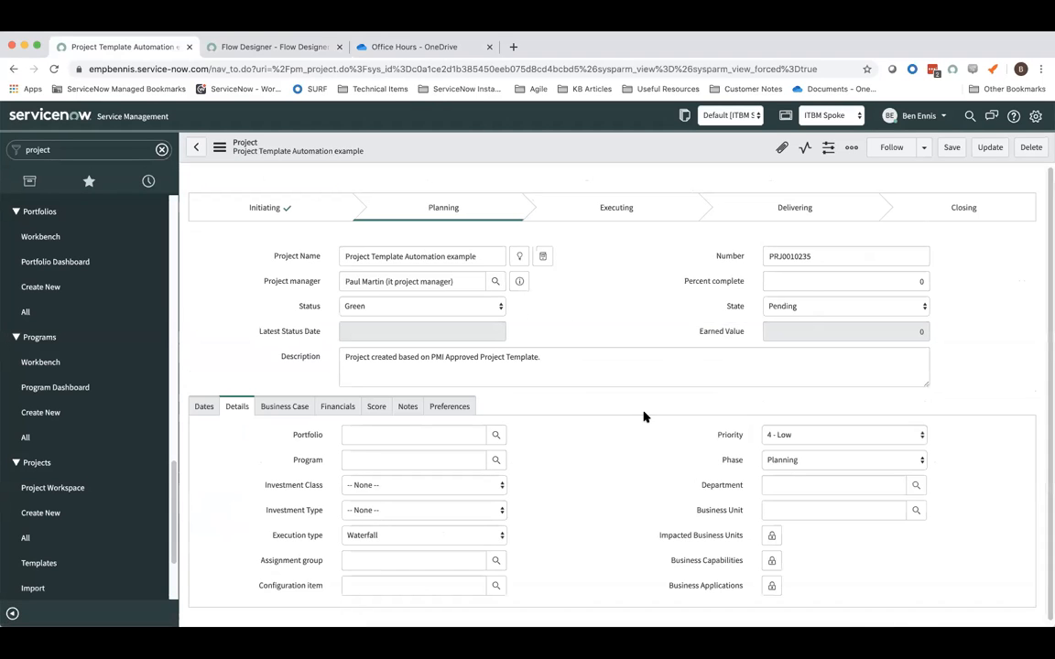
Open the project's Baselines related list on the saved record.
{"action": "scroll", "coordinate": [648, 316], "scroll_direction": "down", "scroll_amount": 5}
{"action": "scroll", "coordinate": [653, 308], "scroll_direction": "up", "scroll_amount": 3}
{"action": "scroll", "coordinate": [655, 308], "scroll_direction": "down", "scroll_amount": 3}
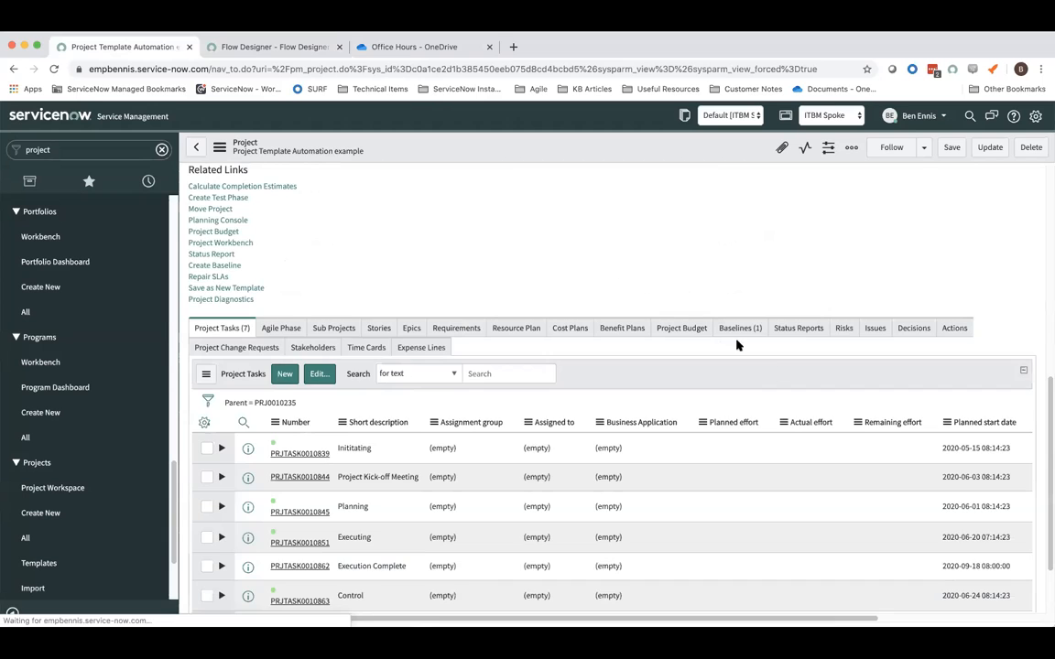
{"action": "scroll", "coordinate": [737, 343], "scroll_direction": "up", "scroll_amount": 3}
{"action": "scroll", "coordinate": [679, 342], "scroll_direction": "down", "scroll_amount": 4}
{"action": "scroll", "coordinate": [673, 376], "scroll_direction": "up", "scroll_amount": 3}
{"action": "scroll", "coordinate": [641, 398], "scroll_direction": "down", "scroll_amount": 1}
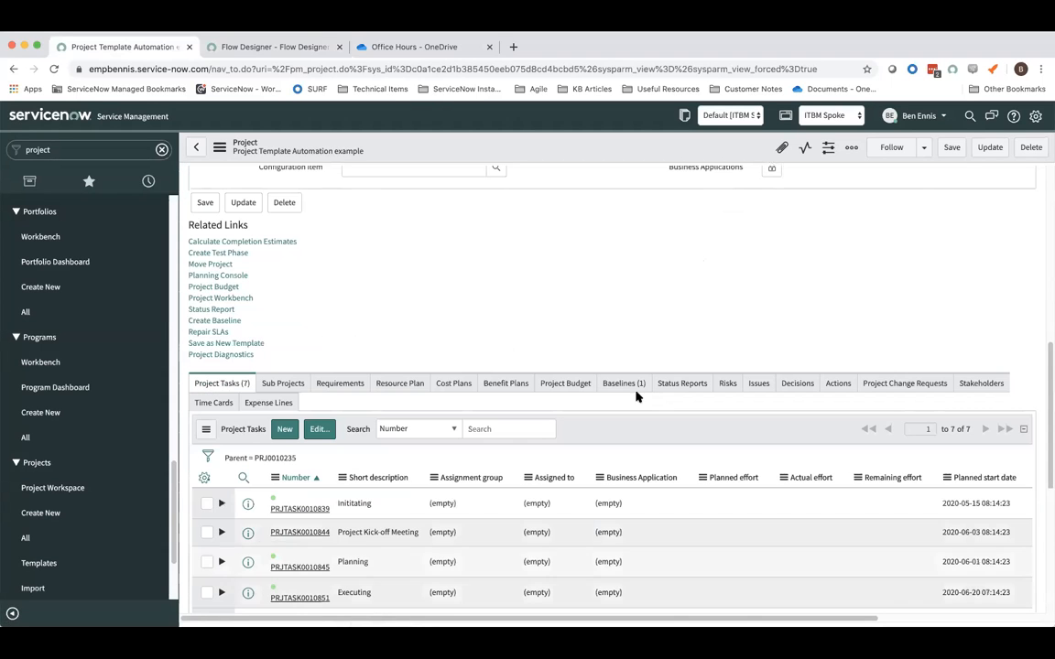
{"action": "left_click", "coordinate": [621, 387]}
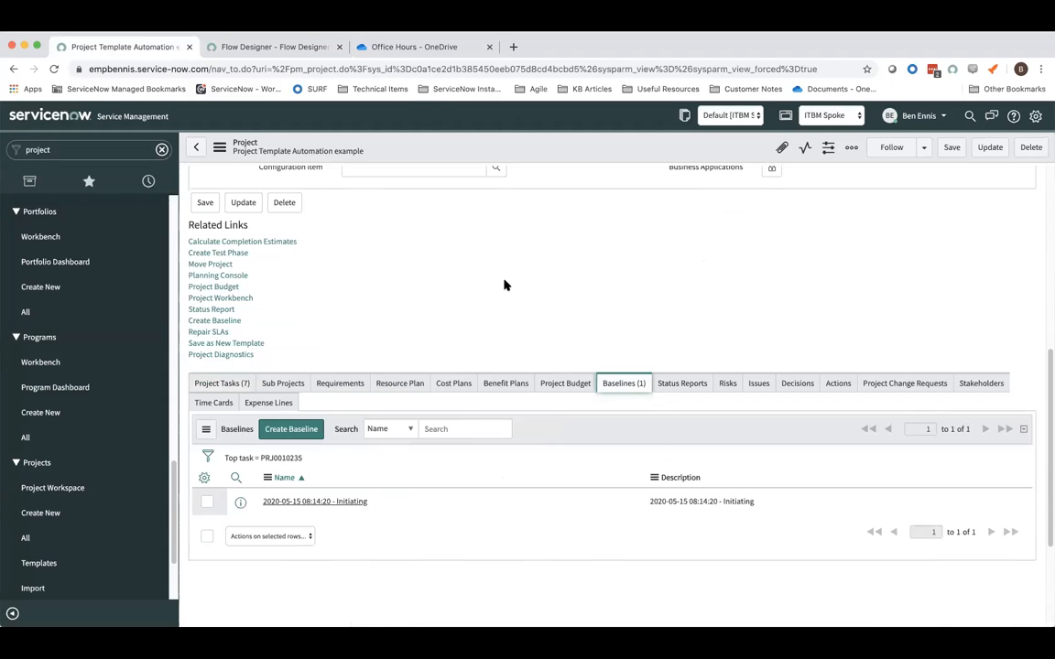
Examine the project's baseline entry alongside its phase bar and Phase value.
{"action": "scroll", "coordinate": [508, 307], "scroll_direction": "down", "scroll_amount": 1}
{"action": "scroll", "coordinate": [709, 370], "scroll_direction": "up", "scroll_amount": 3}
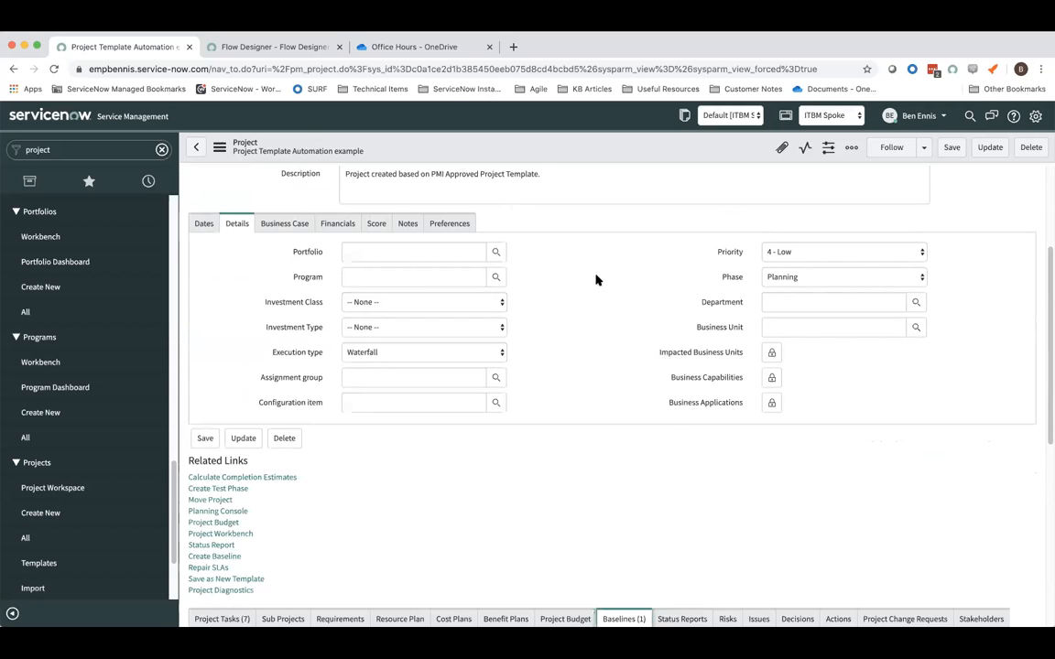
{"action": "scroll", "coordinate": [664, 436], "scroll_direction": "up", "scroll_amount": 1}
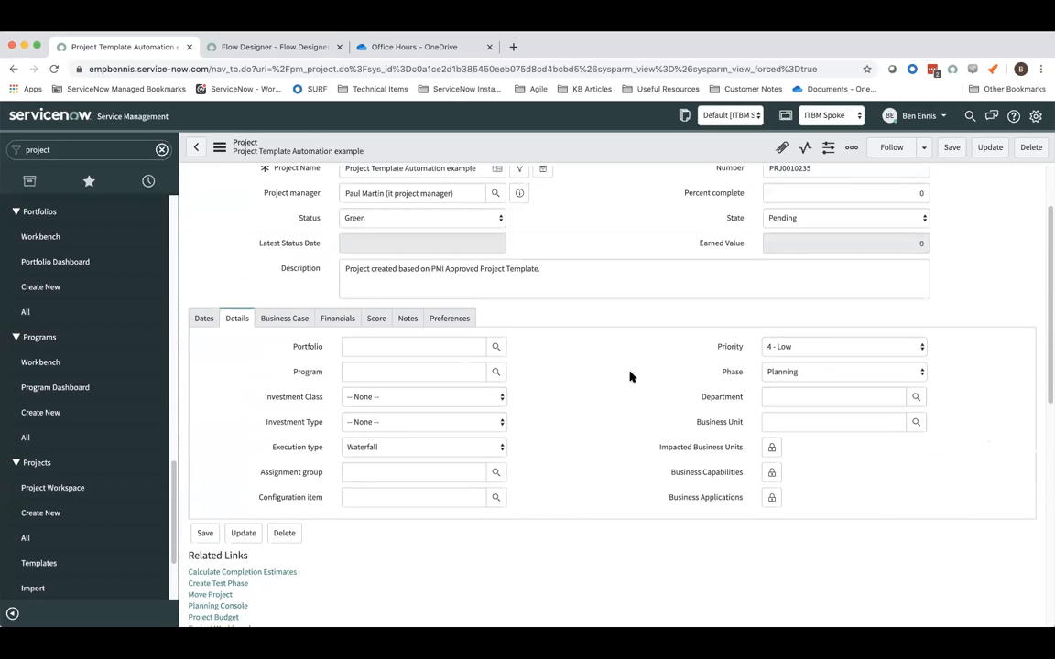
{"action": "scroll", "coordinate": [631, 372], "scroll_direction": "up", "scroll_amount": 1}
{"action": "scroll", "coordinate": [626, 399], "scroll_direction": "up", "scroll_amount": 1}
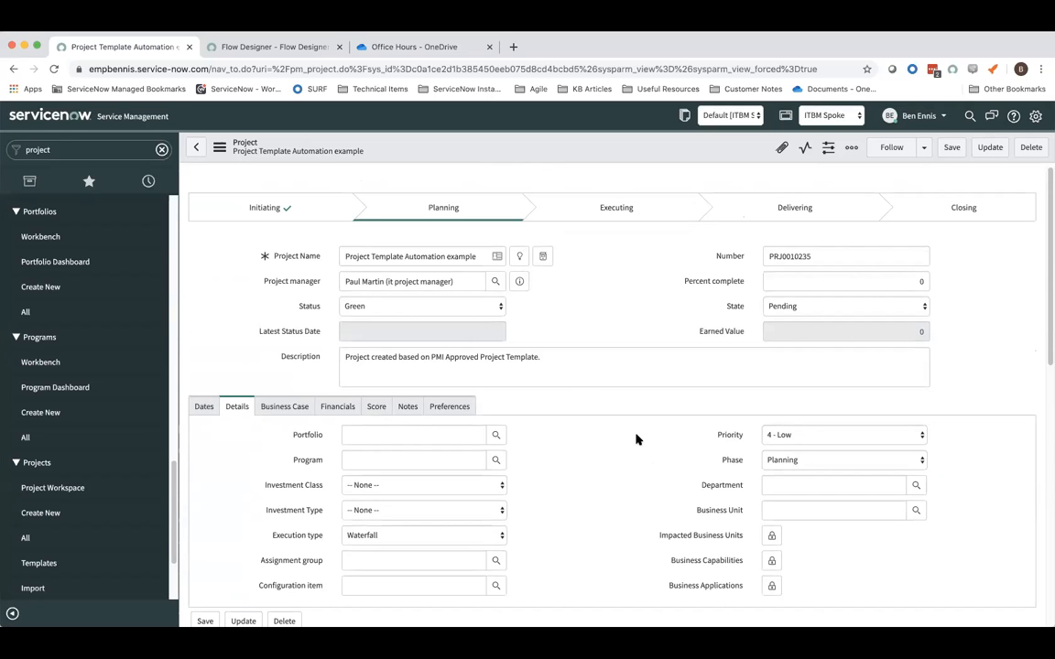
{"action": "scroll", "coordinate": [634, 437], "scroll_direction": "down", "scroll_amount": 5}
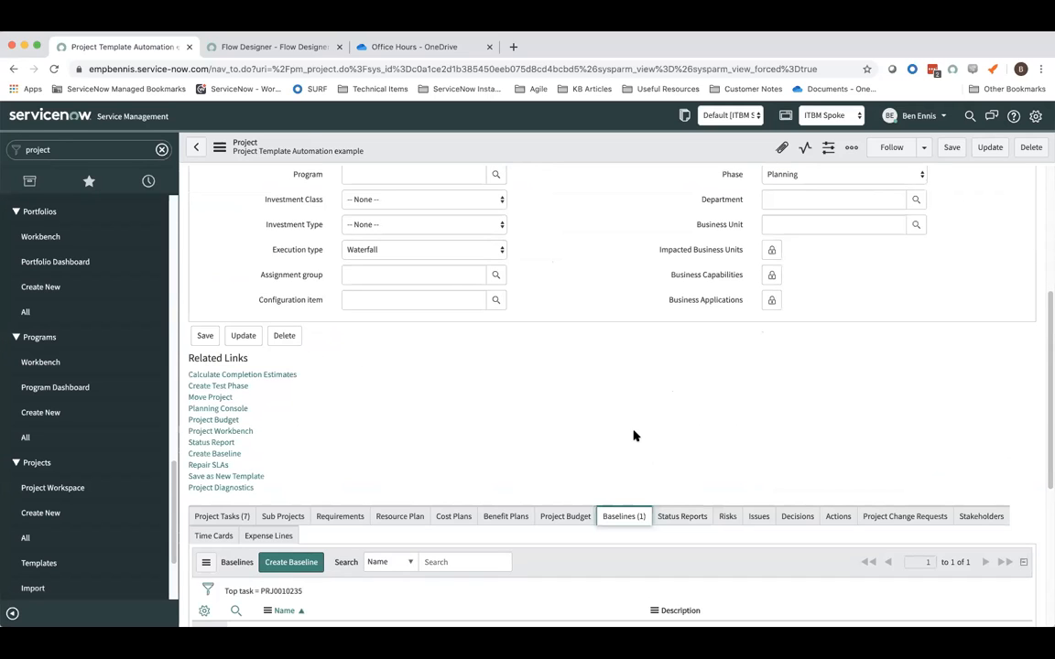
{"action": "scroll", "coordinate": [620, 513], "scroll_direction": "down", "scroll_amount": 1}
{"action": "scroll", "coordinate": [632, 519], "scroll_direction": "up", "scroll_amount": 2}
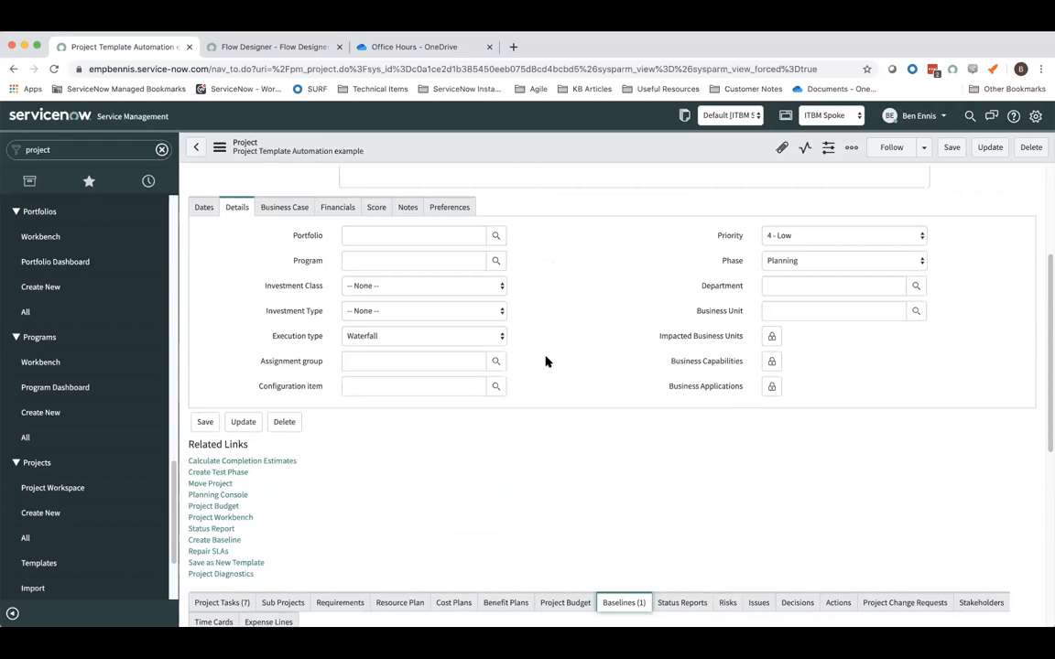
{"action": "scroll", "coordinate": [563, 490], "scroll_direction": "down", "scroll_amount": 3}
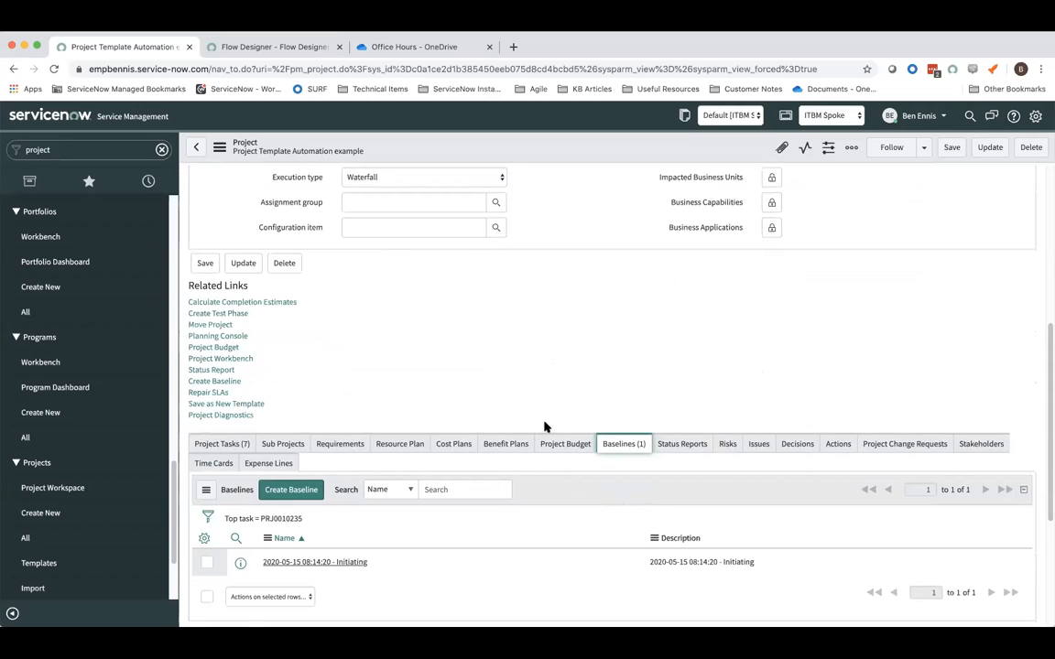
{"action": "scroll", "coordinate": [568, 427], "scroll_direction": "up", "scroll_amount": 6}
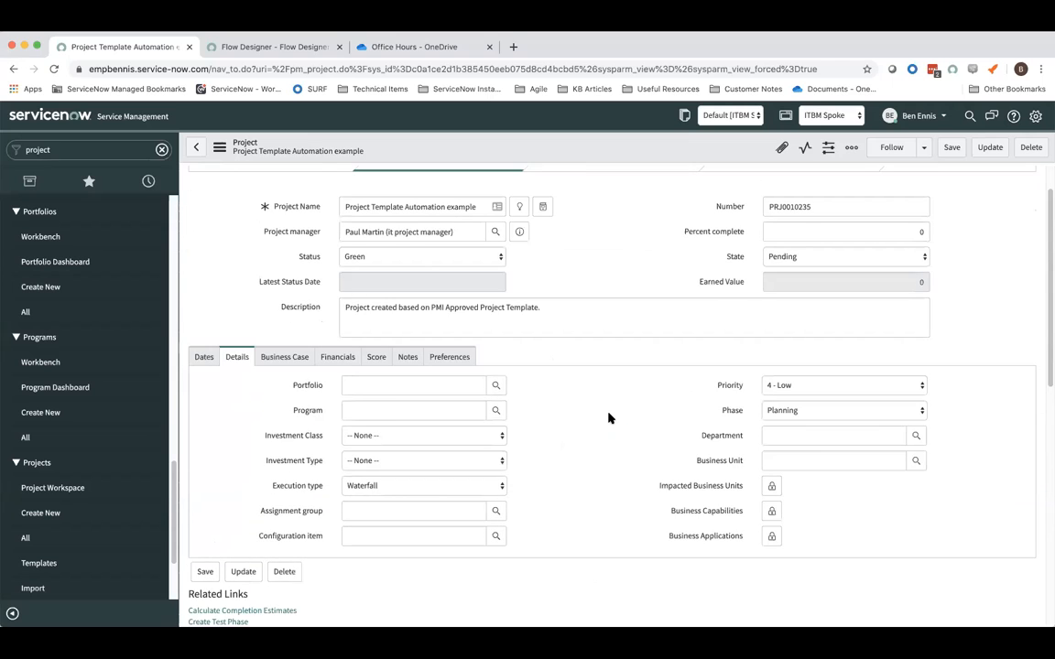
{"action": "scroll", "coordinate": [608, 418], "scroll_direction": "down", "scroll_amount": 4}
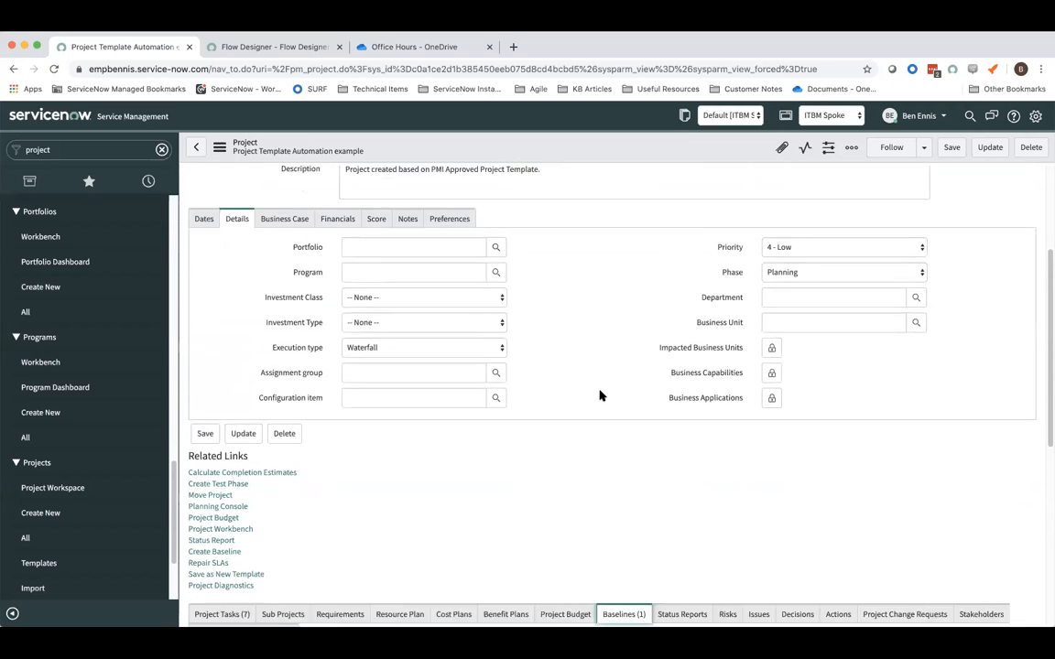
Switch to Flow Designer, close the baseline flow and open "Unified Backlog Automation (Example)".
{"action": "left_click", "coordinate": [255, 46]}
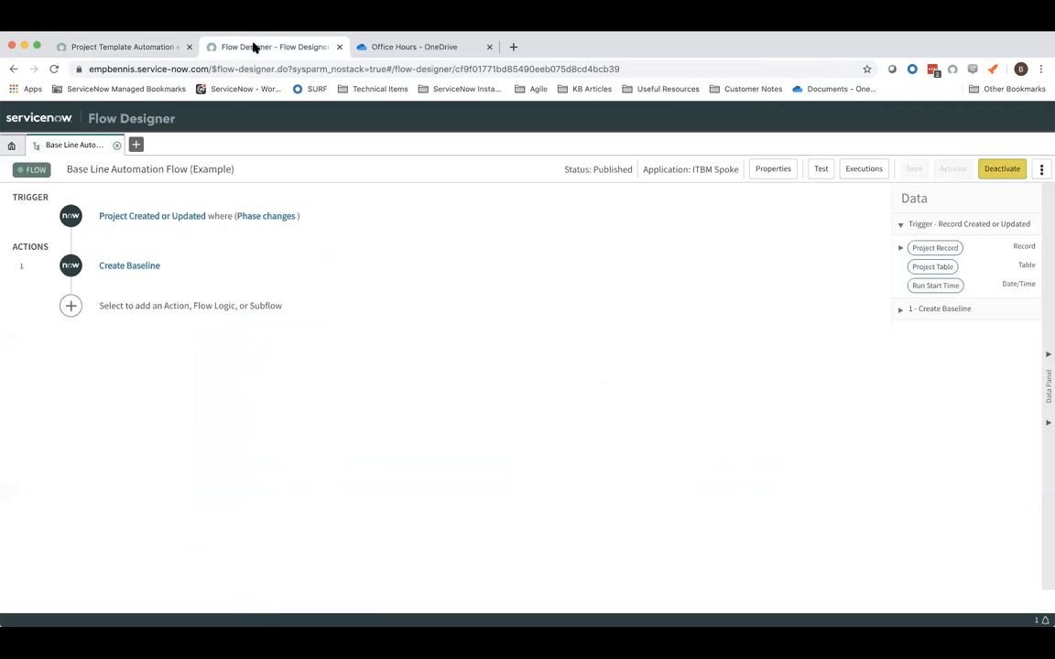
{"action": "left_click", "coordinate": [116, 145]}
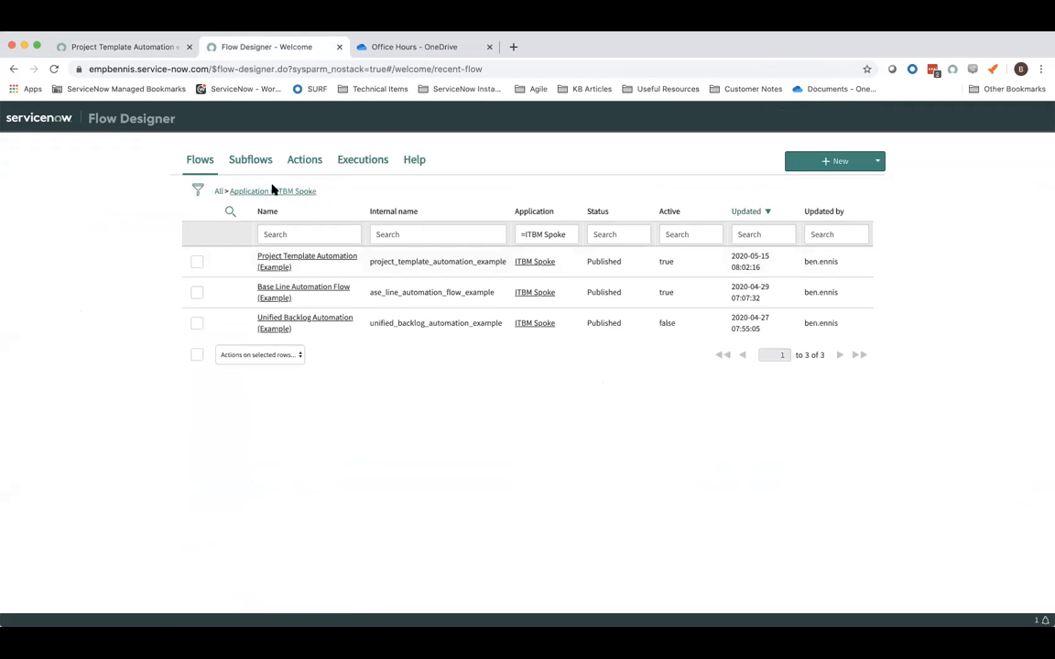
{"action": "left_click", "coordinate": [302, 319]}
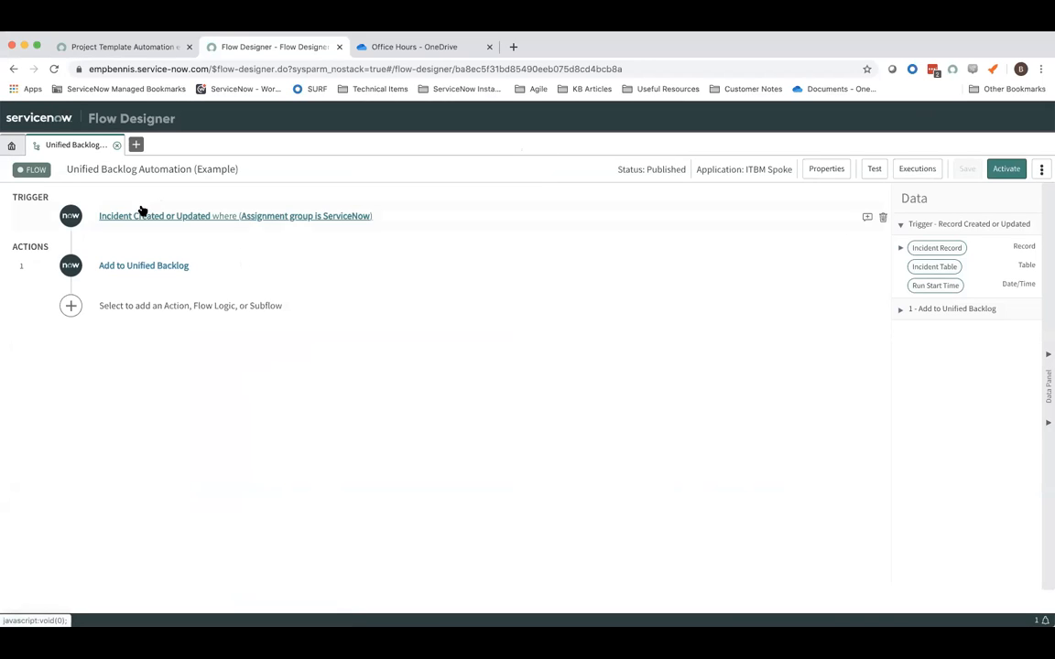
Review the settings of the flow's Incident Created or Updated trigger and its Add to Unified Backlog action.
{"action": "left_click", "coordinate": [163, 216]}
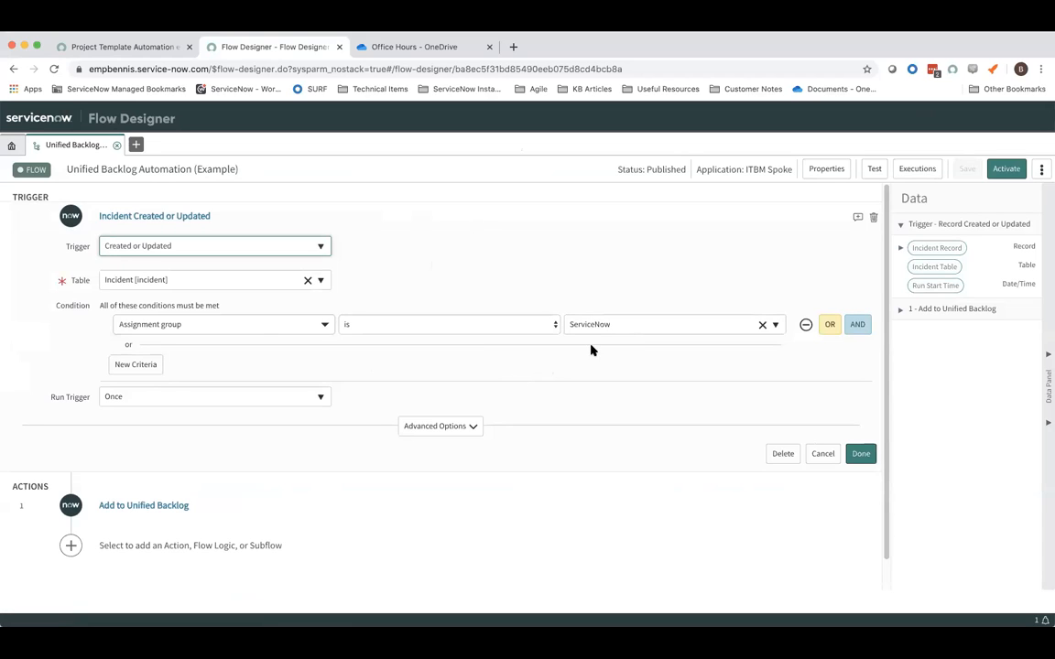
{"action": "left_click", "coordinate": [170, 217]}
{"action": "left_click", "coordinate": [492, 225]}
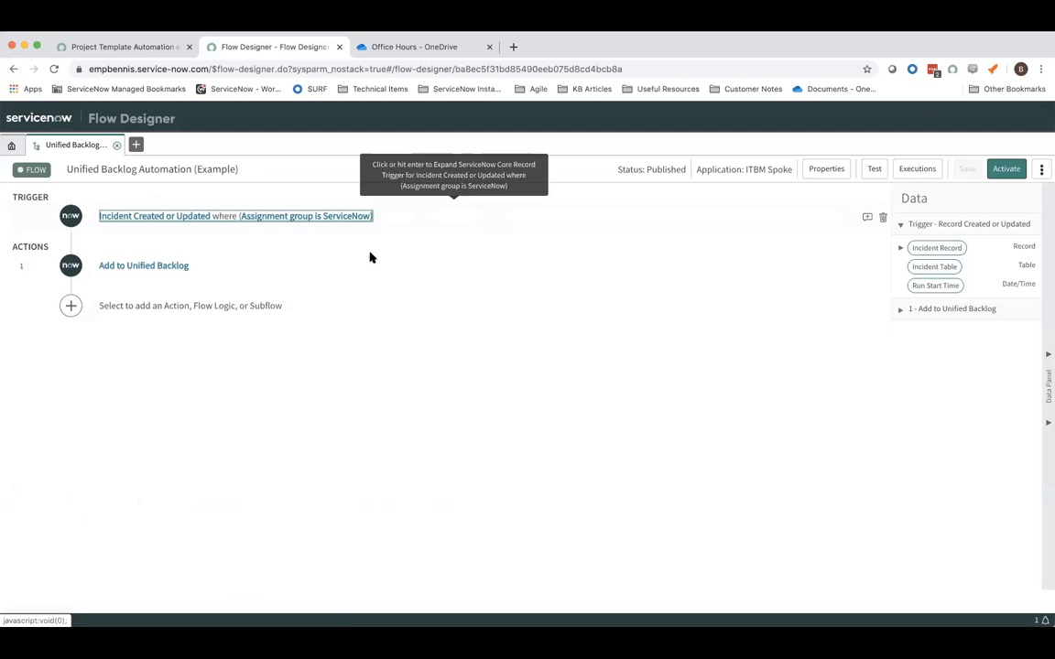
{"action": "left_click", "coordinate": [140, 266]}
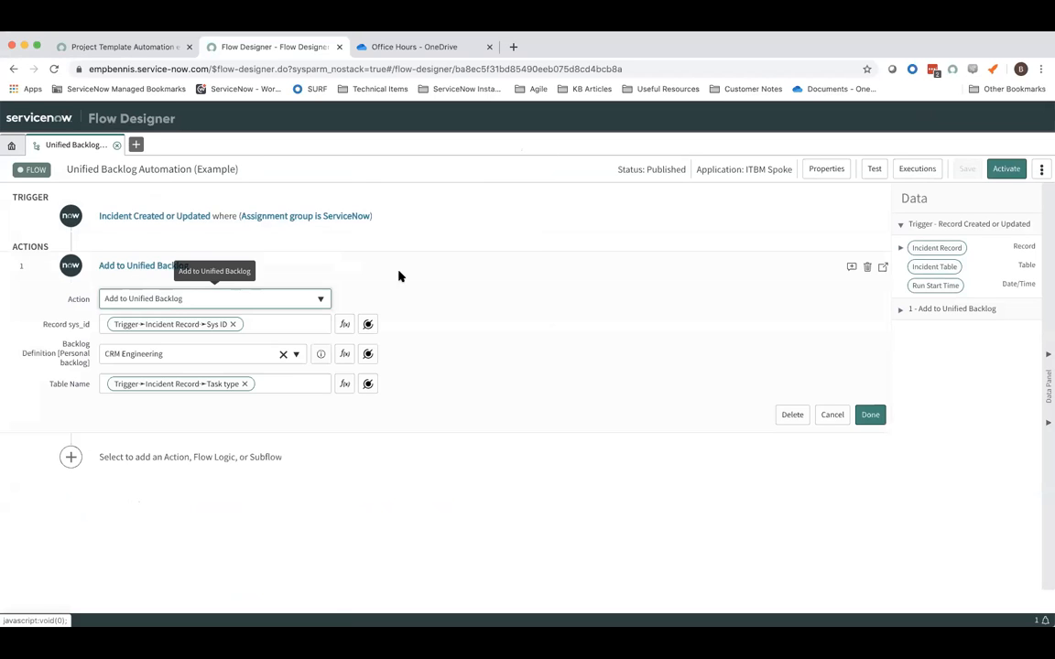
{"action": "left_click", "coordinate": [134, 267]}
Return to the project record's browser tab, find Agile Board in the navigator and open it in a new browser tab.
{"action": "left_click", "coordinate": [156, 45]}
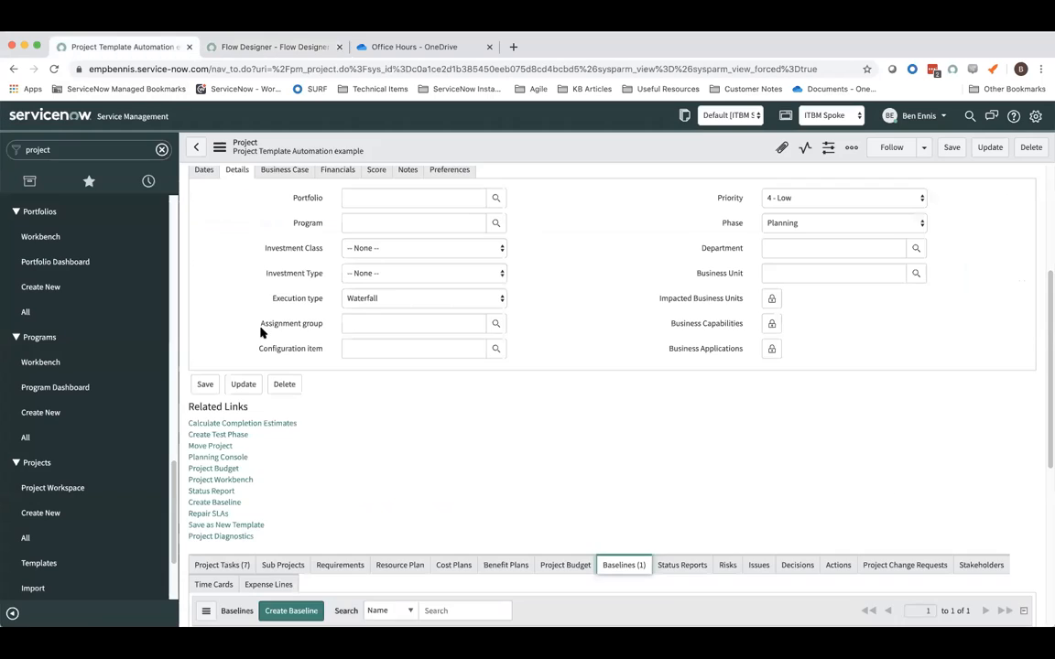
{"action": "scroll", "coordinate": [257, 331], "scroll_direction": "up", "scroll_amount": 3}
{"action": "double_click", "coordinate": [82, 149]}
{"action": "key", "text": "BackSpace"}
{"action": "type", "text": "agile bo"}
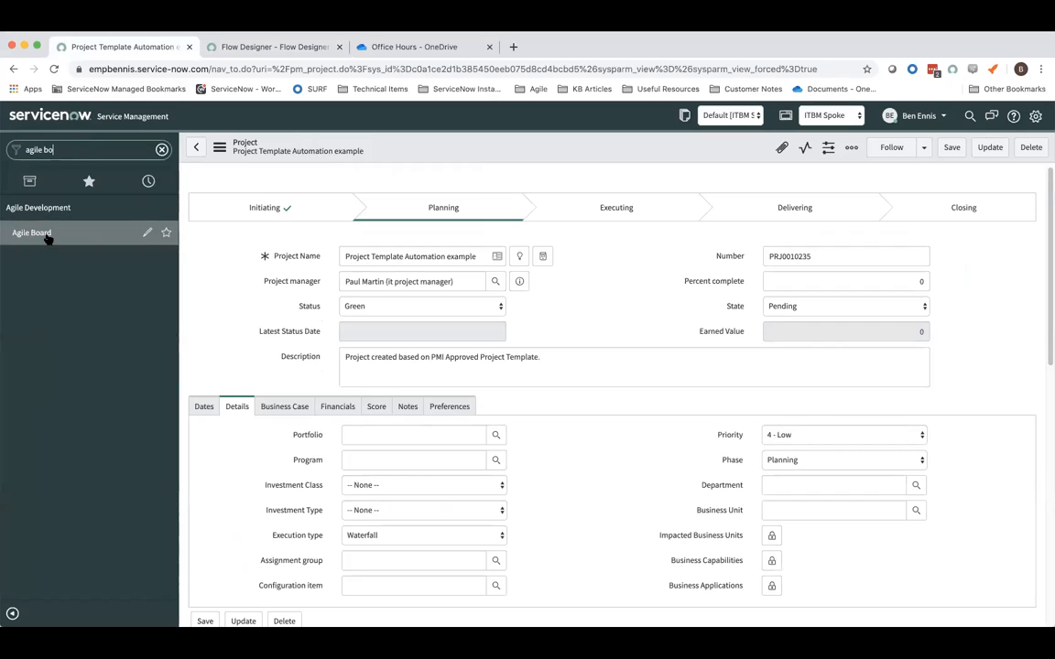
{"action": "left_click", "coordinate": [45, 234], "text": "super"}
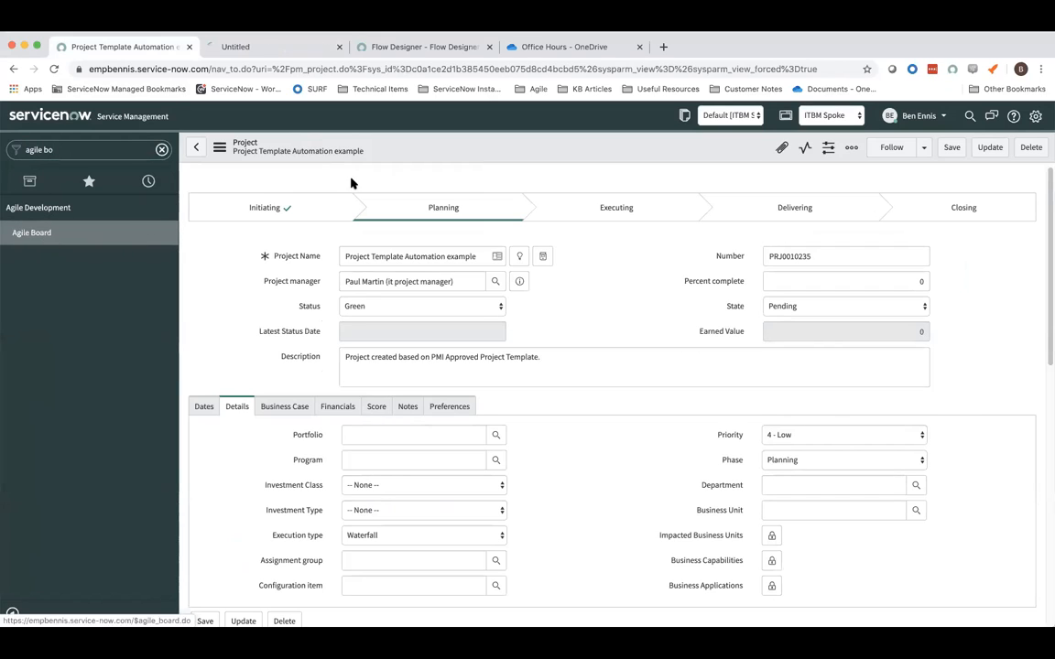
{"action": "left_click", "coordinate": [250, 47]}
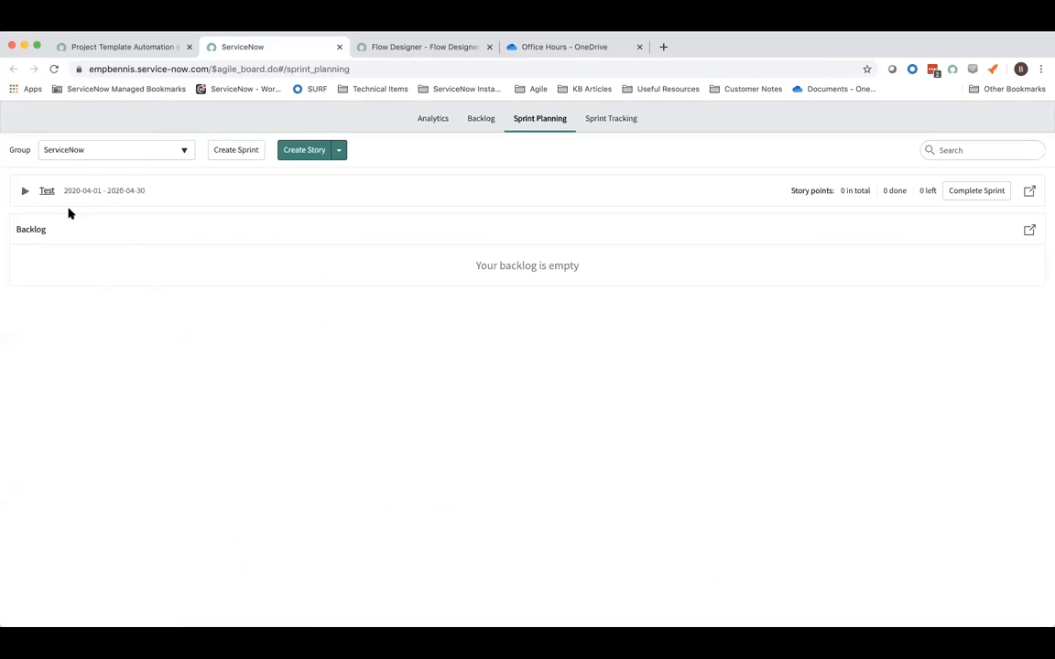
View the ServiceNow group's backlog on the agile board and check its Triage Board breakdown by record type.
{"action": "left_click", "coordinate": [165, 151]}
{"action": "left_click", "coordinate": [165, 152]}
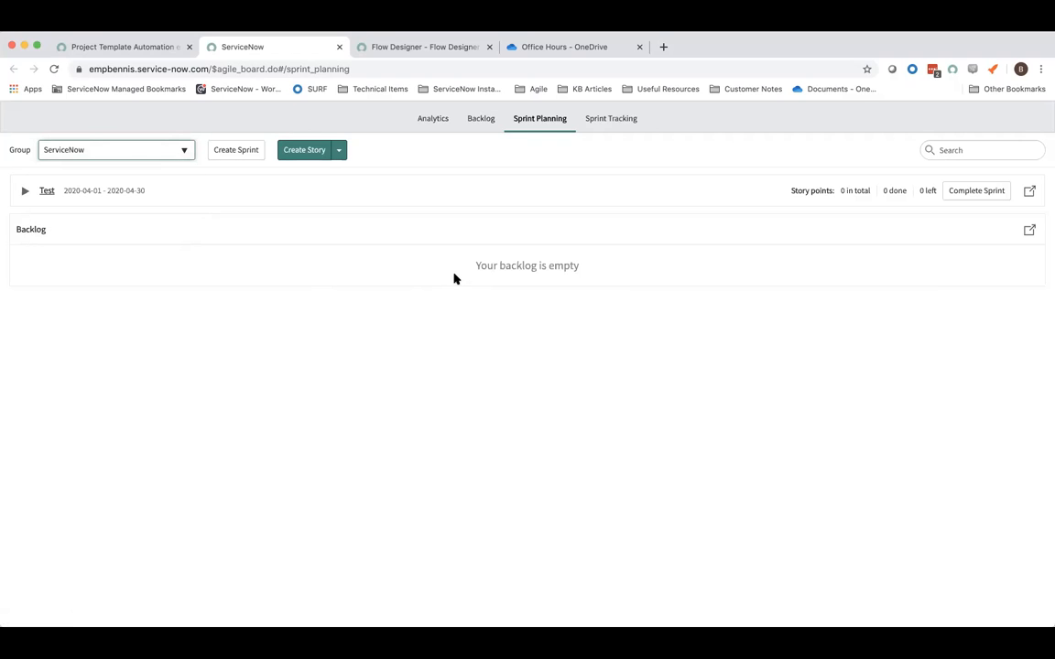
{"action": "left_click", "coordinate": [477, 122]}
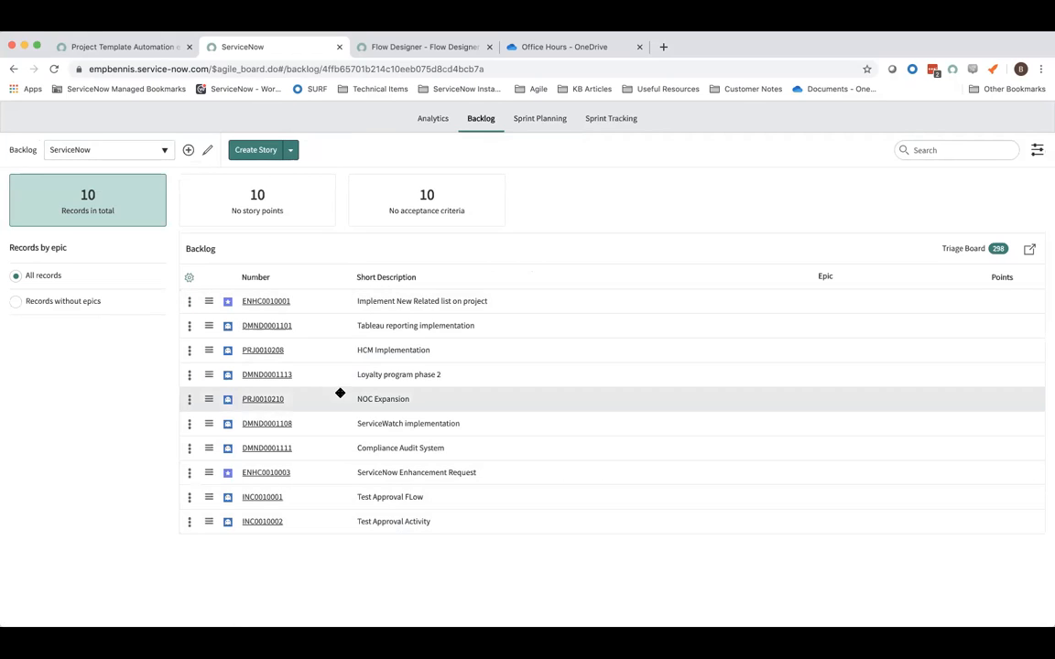
{"action": "left_click", "coordinate": [961, 249]}
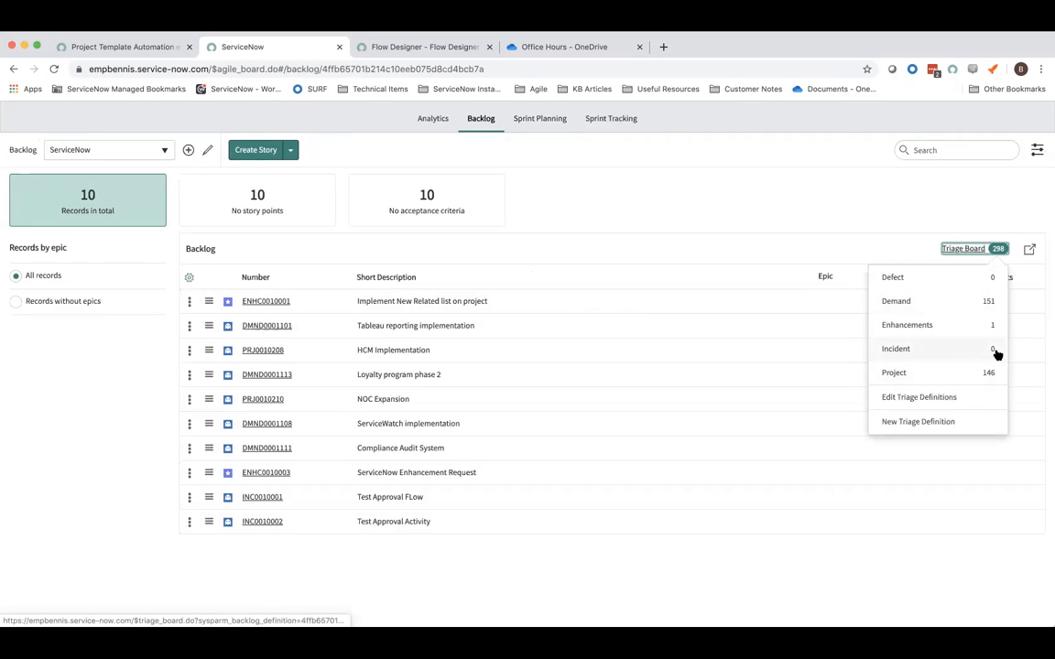
{"action": "left_click", "coordinate": [849, 214]}
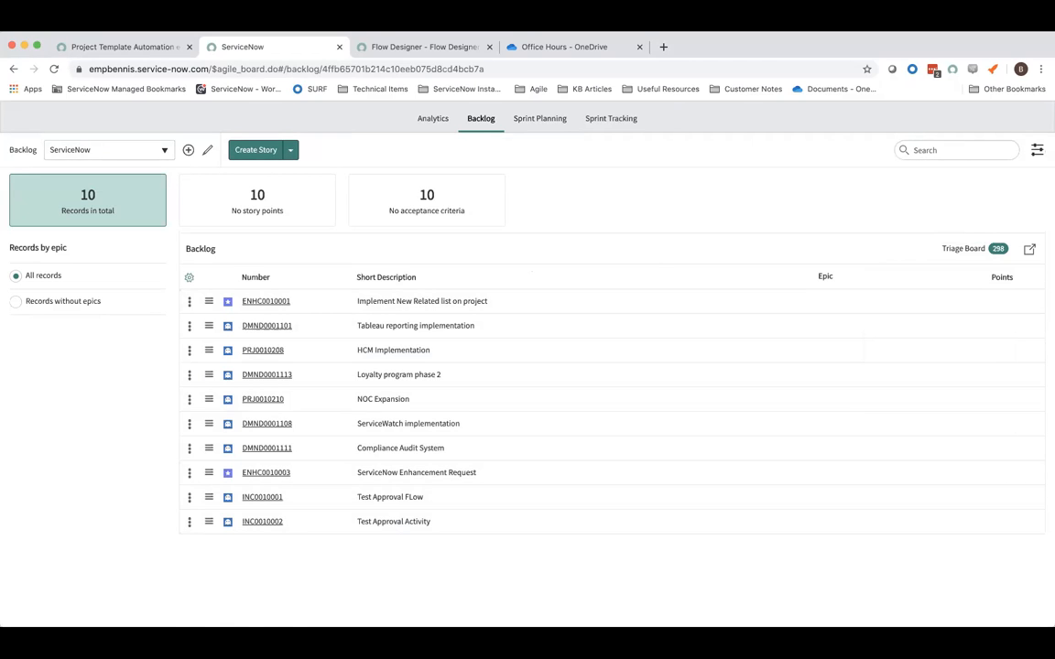
From the project tab's navigator, open the list of open incidents in a new browser tab and start a new incident.
{"action": "left_click", "coordinate": [128, 46]}
{"action": "left_click", "coordinate": [28, 149]}
{"action": "key", "text": "BackSpace"}
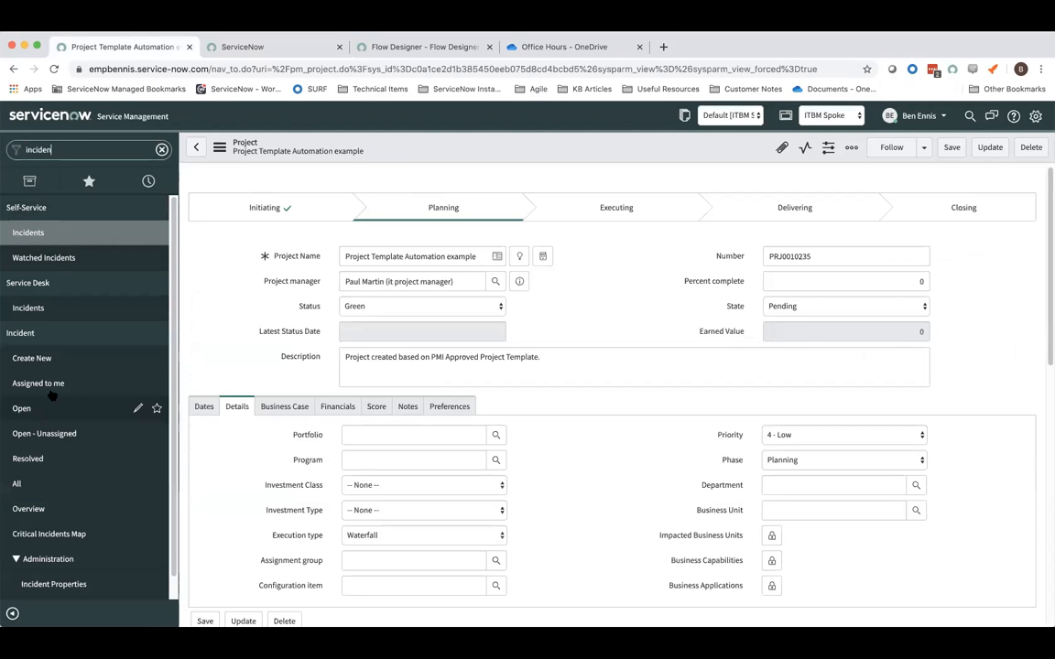
{"action": "left_click", "coordinate": [27, 404], "text": "super"}
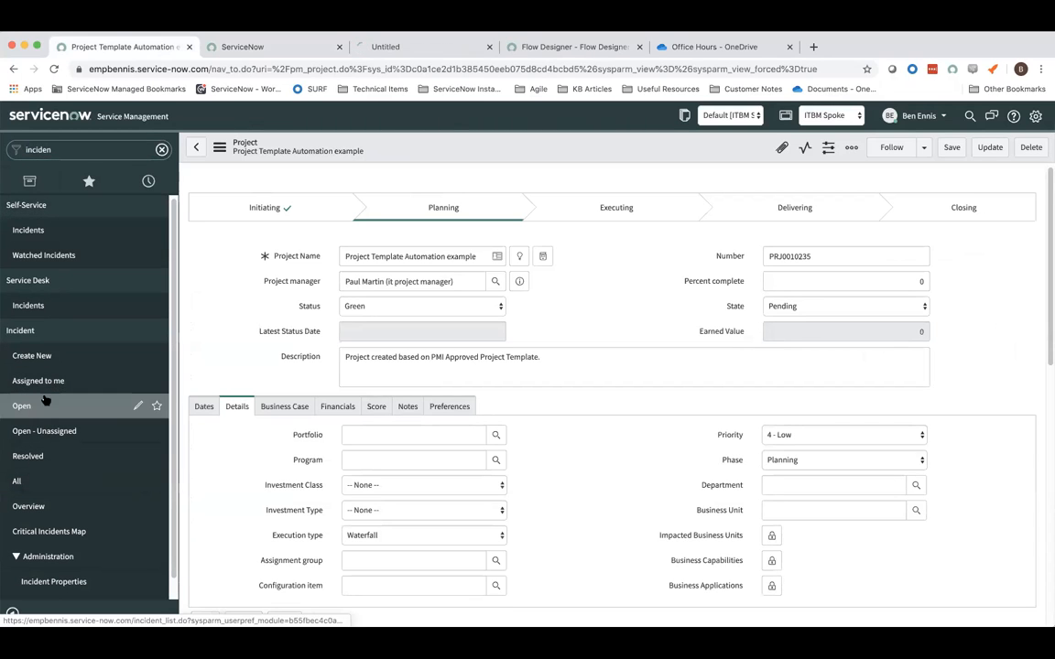
{"action": "left_click", "coordinate": [397, 46]}
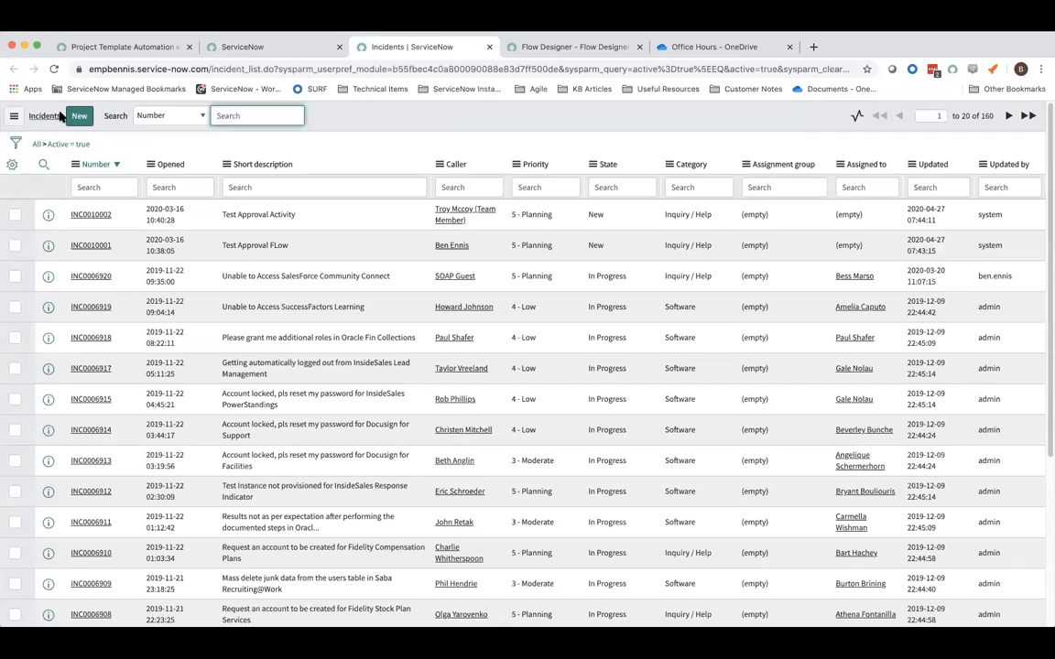
{"action": "left_click", "coordinate": [90, 119]}
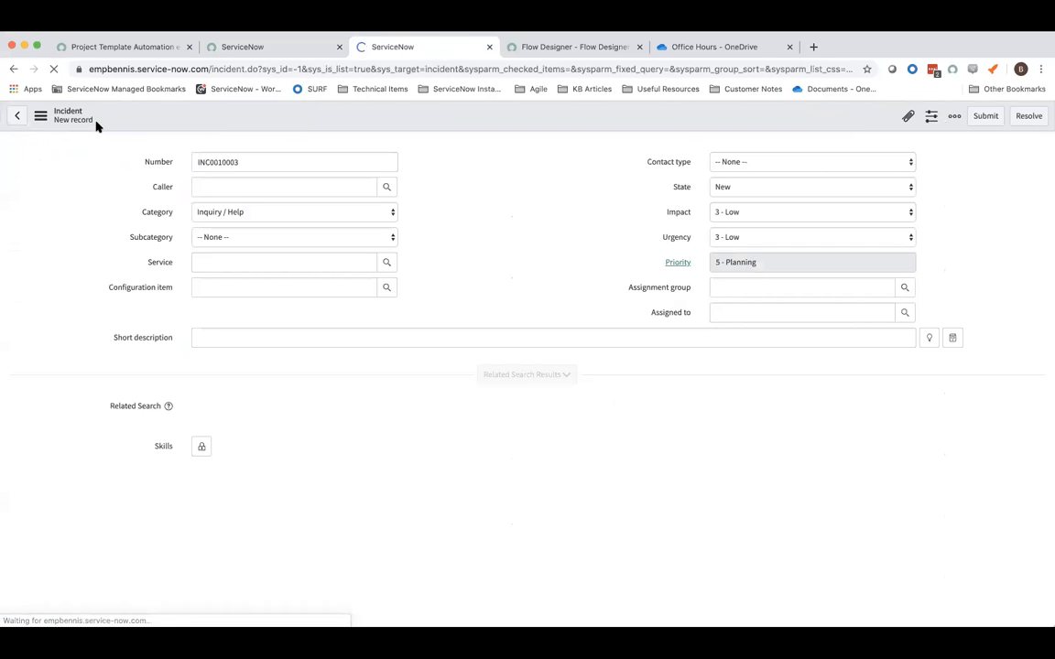
Set the incident's short description to "ServiceNow Unified Backlog Example" and fill in the caller's name.
{"action": "left_click", "coordinate": [236, 339]}
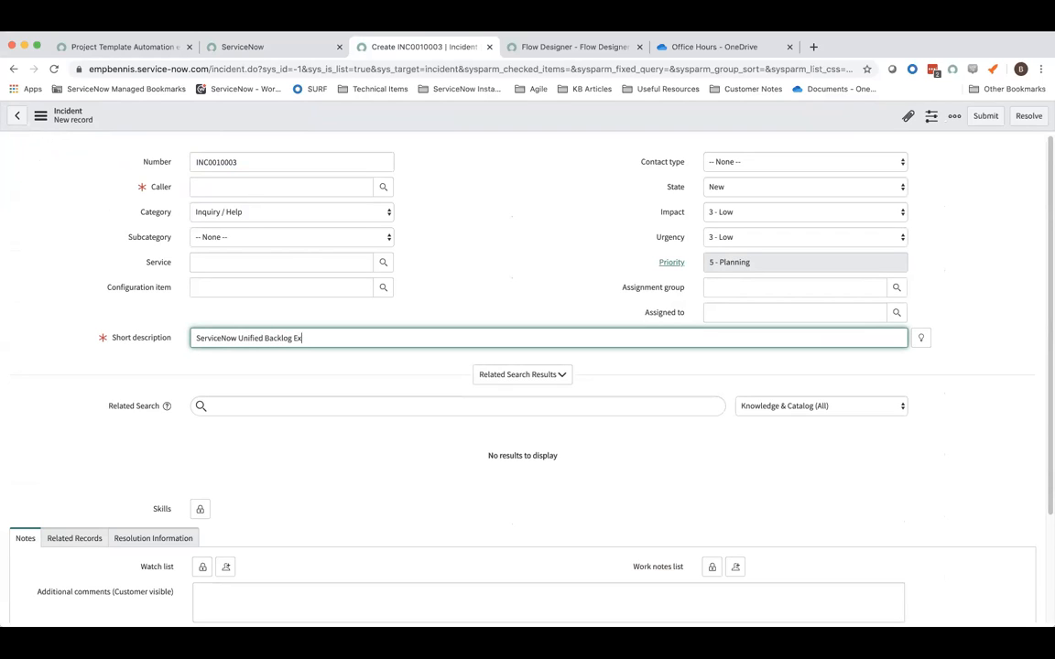
{"action": "left_click", "coordinate": [522, 266]}
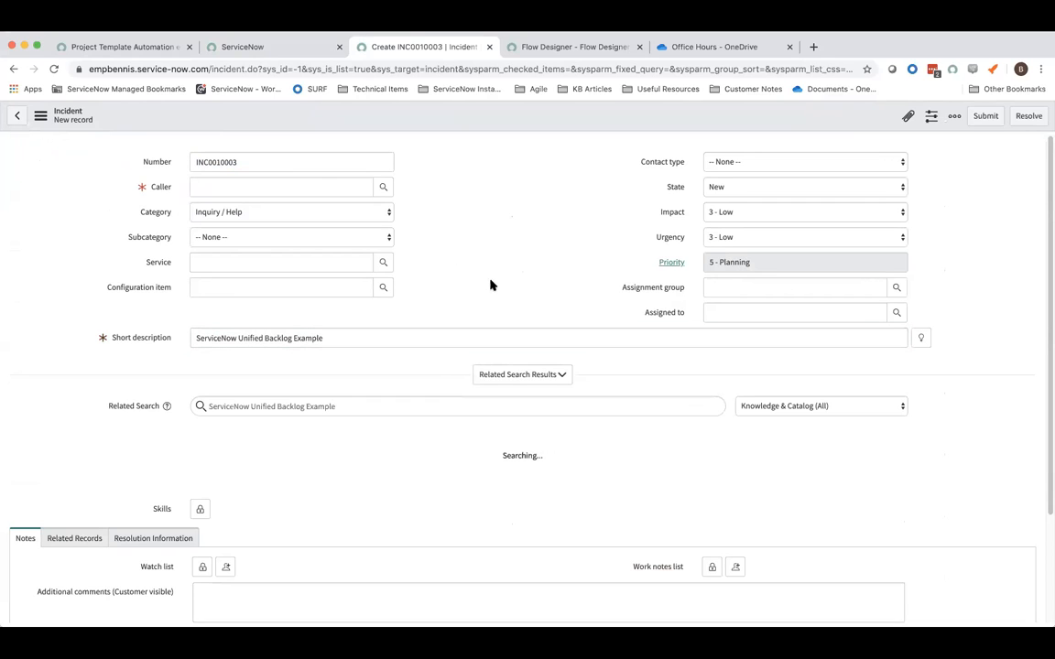
{"action": "left_click", "coordinate": [230, 185]}
{"action": "type", "text": "b"}
{"action": "left_click", "coordinate": [228, 216]}
Set the incident's Assignment group to ServiceNow and save the record, keeping its form open.
{"action": "left_click", "coordinate": [806, 265]}
{"action": "left_click", "coordinate": [764, 286]}
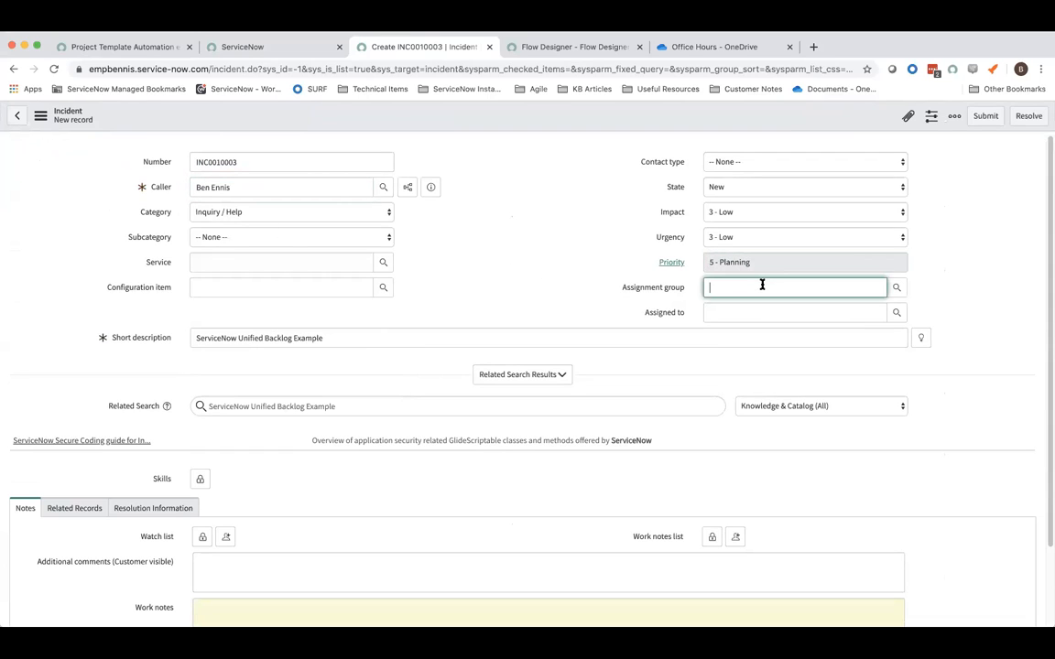
{"action": "type", "text": "s"}
{"action": "left_click", "coordinate": [766, 303]}
{"action": "scroll", "coordinate": [537, 242], "scroll_direction": "down", "scroll_amount": 1}
{"action": "scroll", "coordinate": [537, 240], "scroll_direction": "up", "scroll_amount": 1}
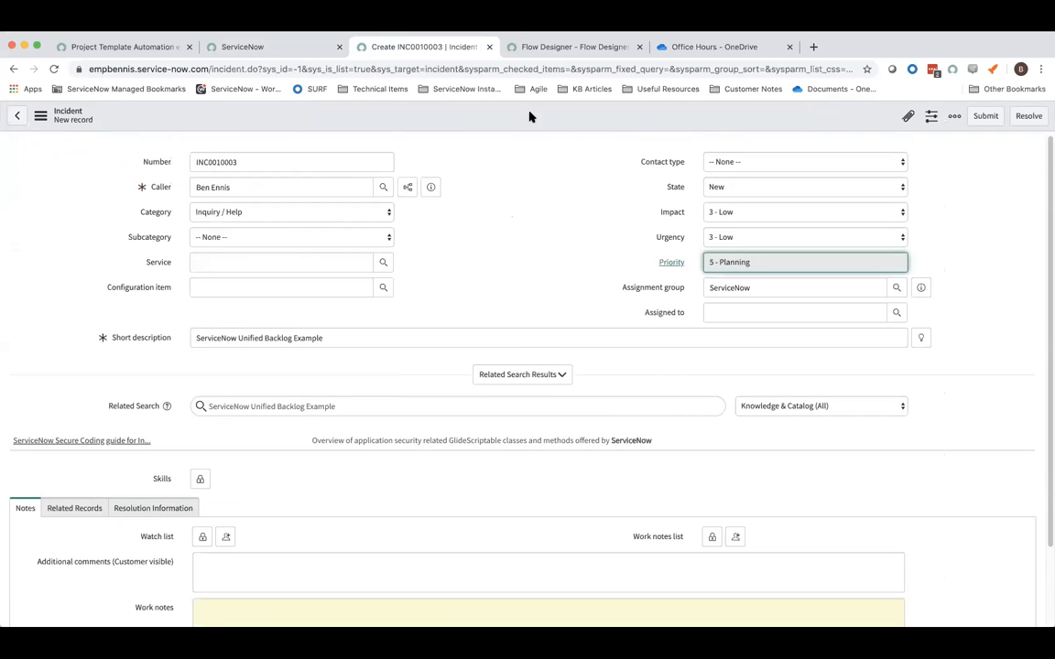
{"action": "right_click", "coordinate": [531, 116]}
{"action": "left_click", "coordinate": [546, 123]}
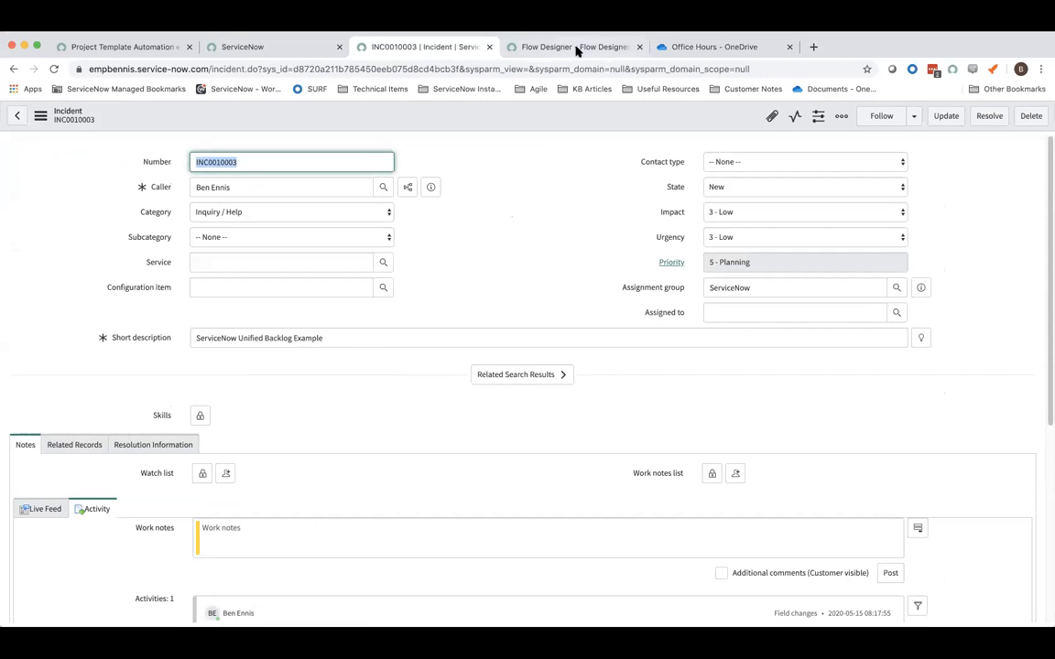
Return to the agile board, reload the ServiceNow backlog and check its Triage Board breakdown for incidents.
{"action": "left_click", "coordinate": [577, 49]}
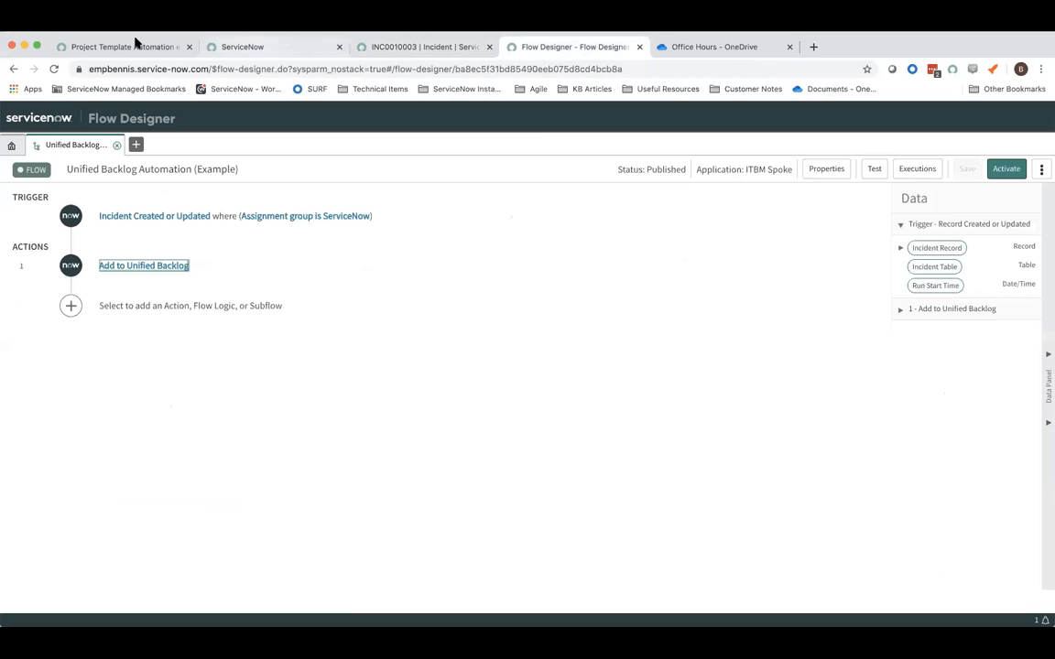
{"action": "left_click", "coordinate": [231, 45]}
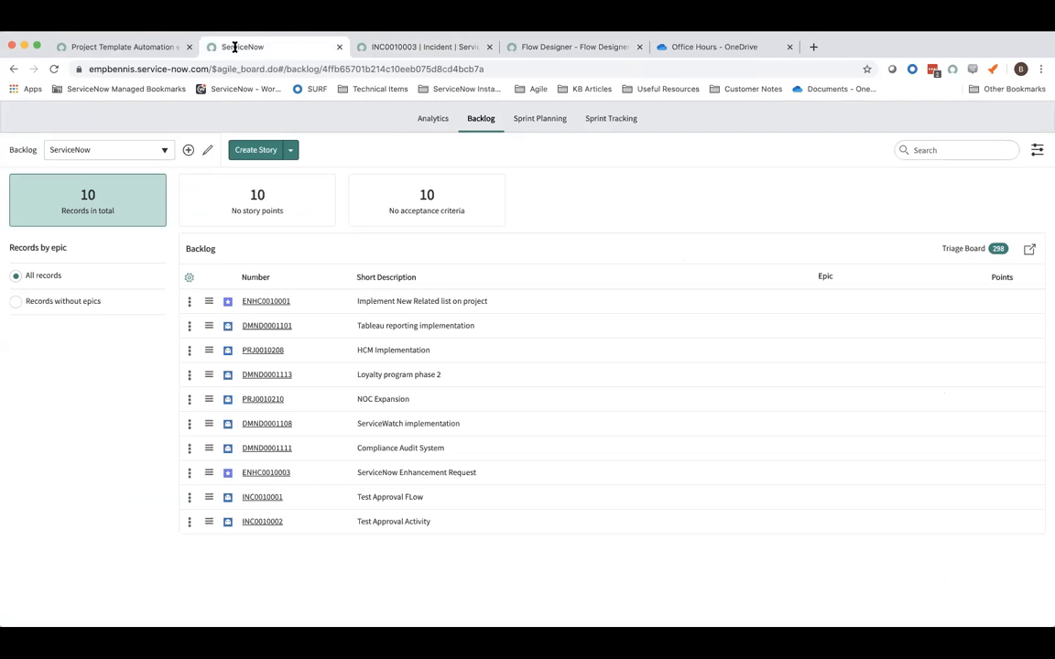
{"action": "left_click", "coordinate": [335, 67]}
{"action": "key", "text": "Return"}
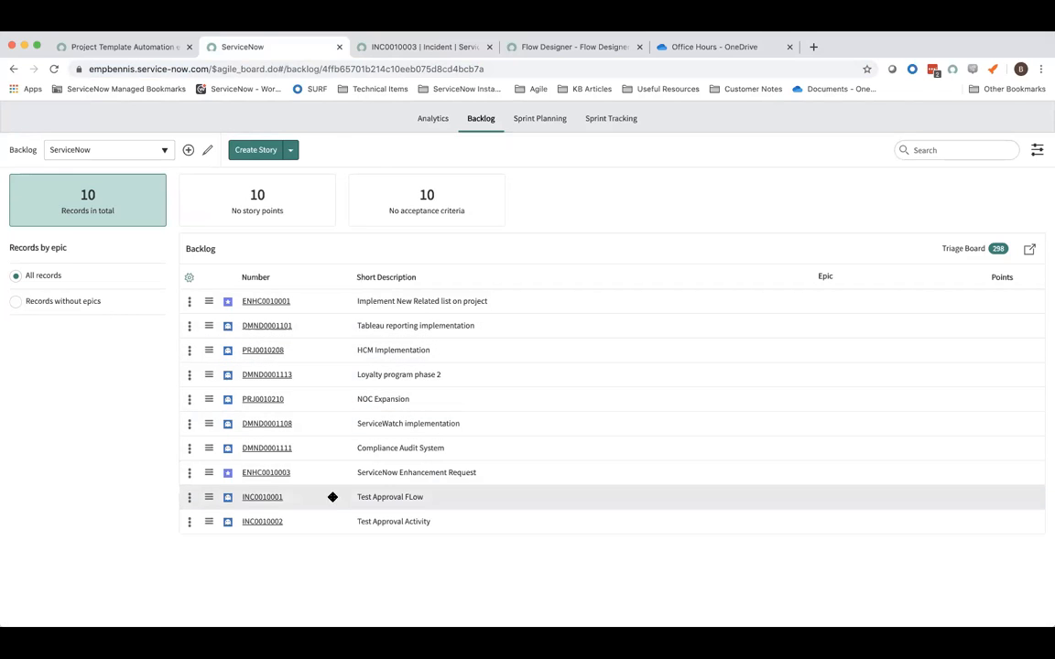
{"action": "left_click", "coordinate": [356, 71]}
{"action": "key", "text": "Return"}
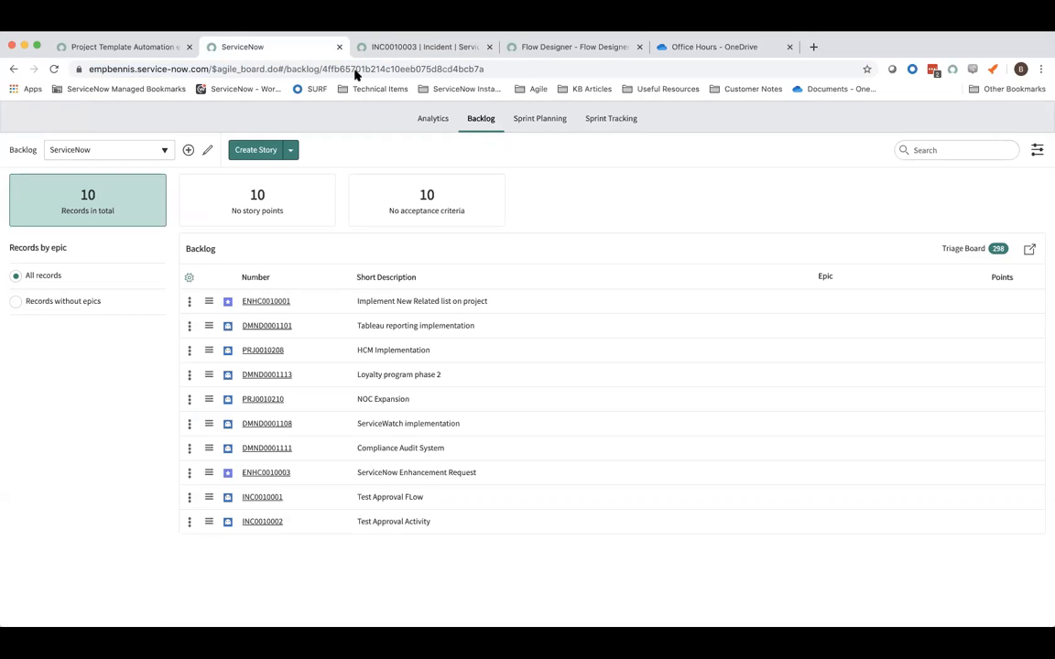
{"action": "left_click", "coordinate": [386, 71]}
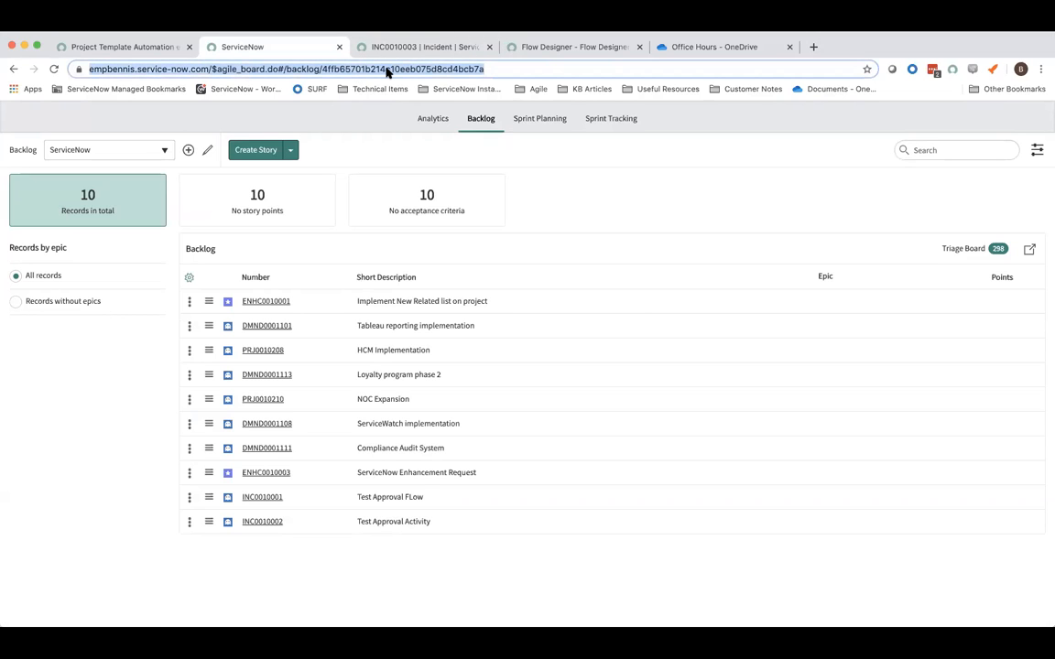
{"action": "key", "text": "Return"}
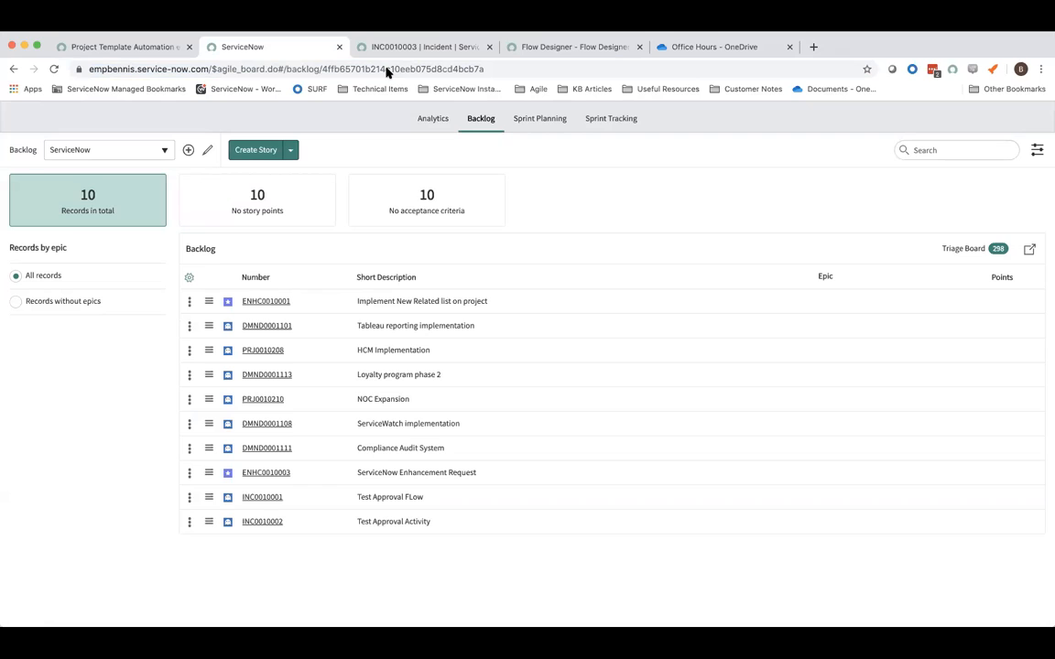
{"action": "left_click", "coordinate": [966, 249]}
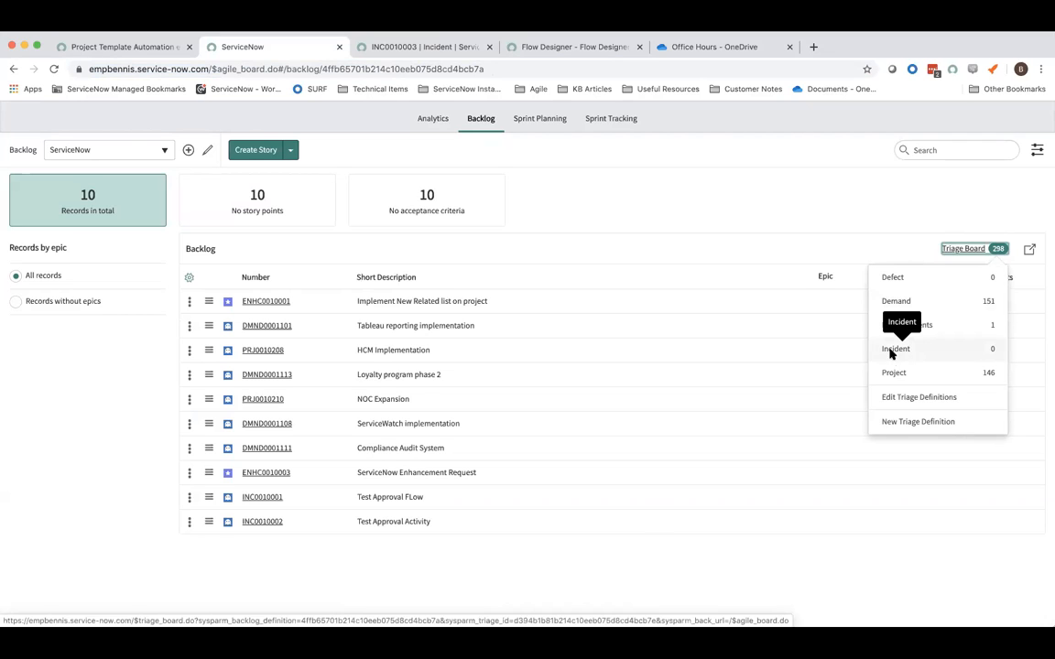
View the ServiceNow Development backlog and switch back to the ServiceNow backlog.
{"action": "left_click", "coordinate": [134, 159]}
{"action": "scroll", "coordinate": [141, 286], "scroll_direction": "up", "scroll_amount": 3}
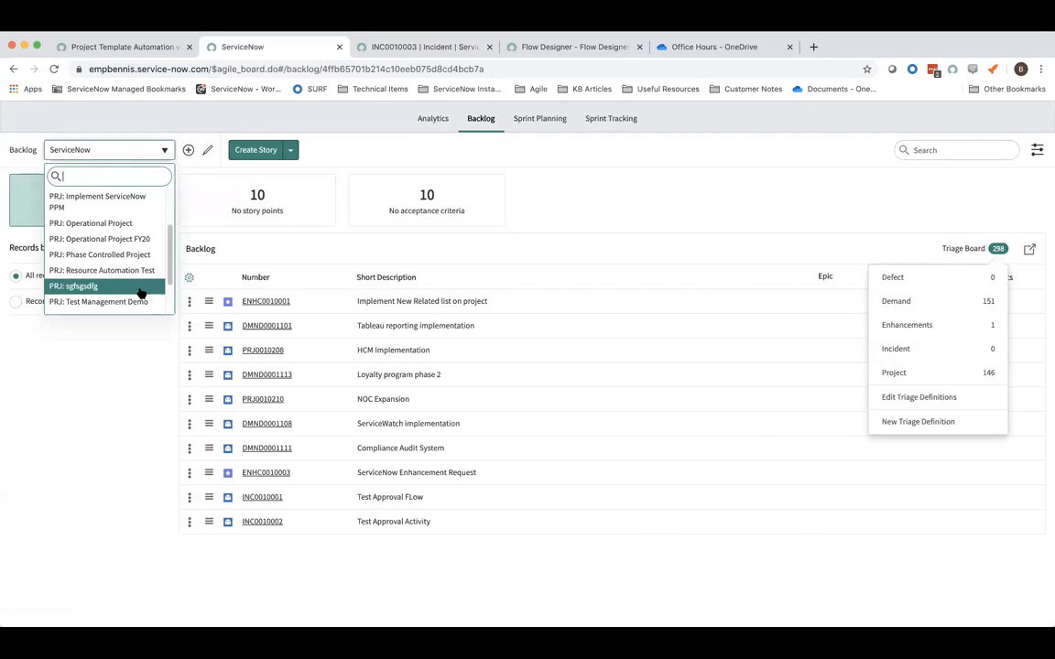
{"action": "scroll", "coordinate": [120, 262], "scroll_direction": "down", "scroll_amount": 5}
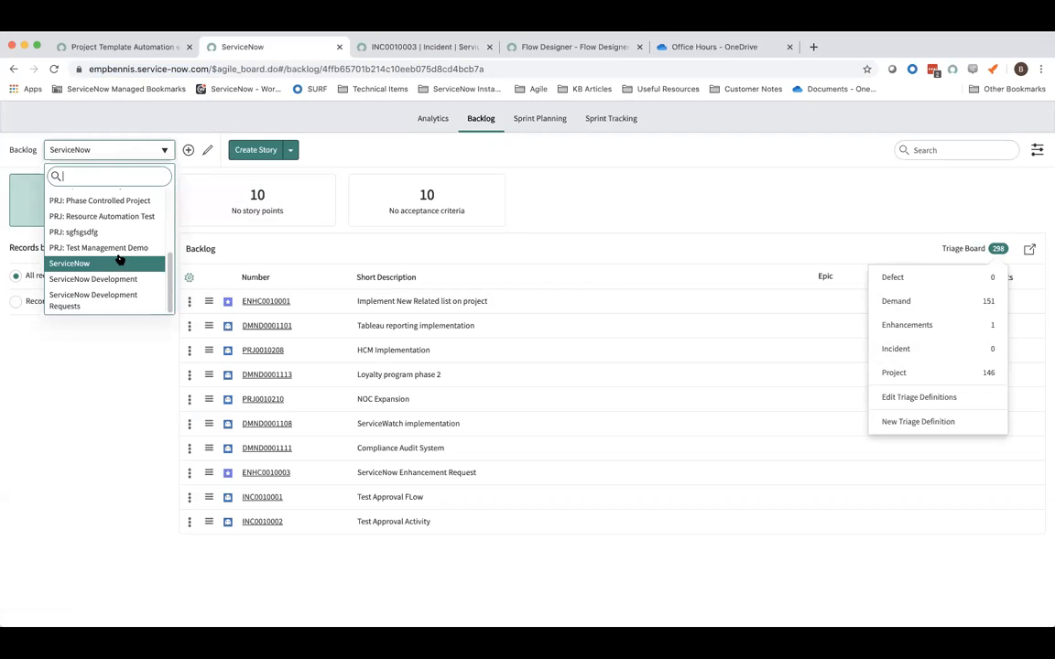
{"action": "left_click", "coordinate": [119, 281]}
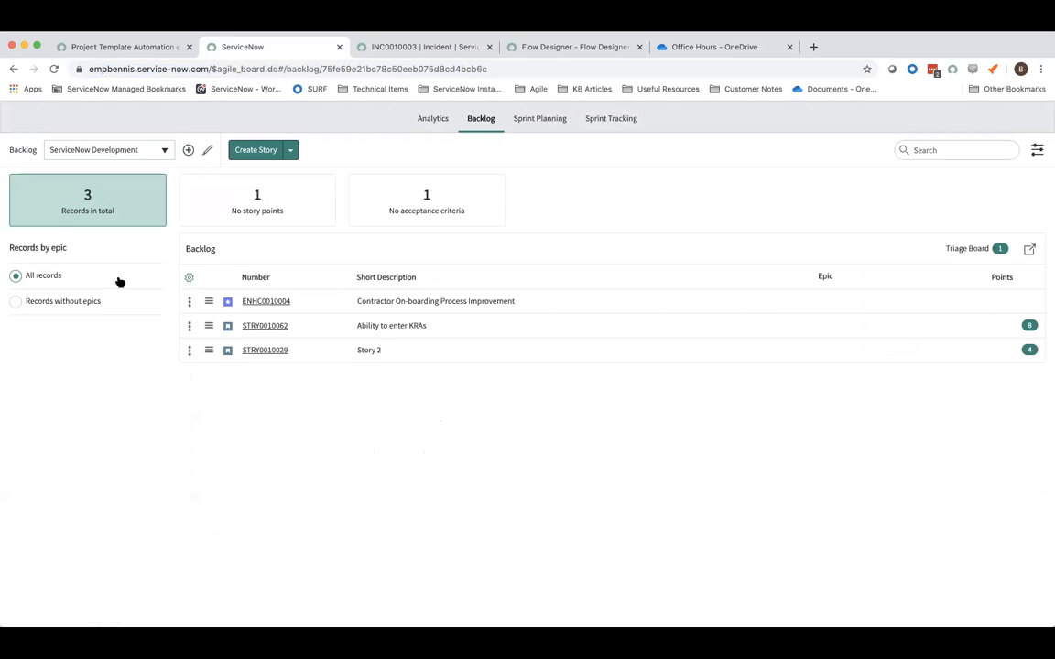
{"action": "left_click", "coordinate": [120, 152]}
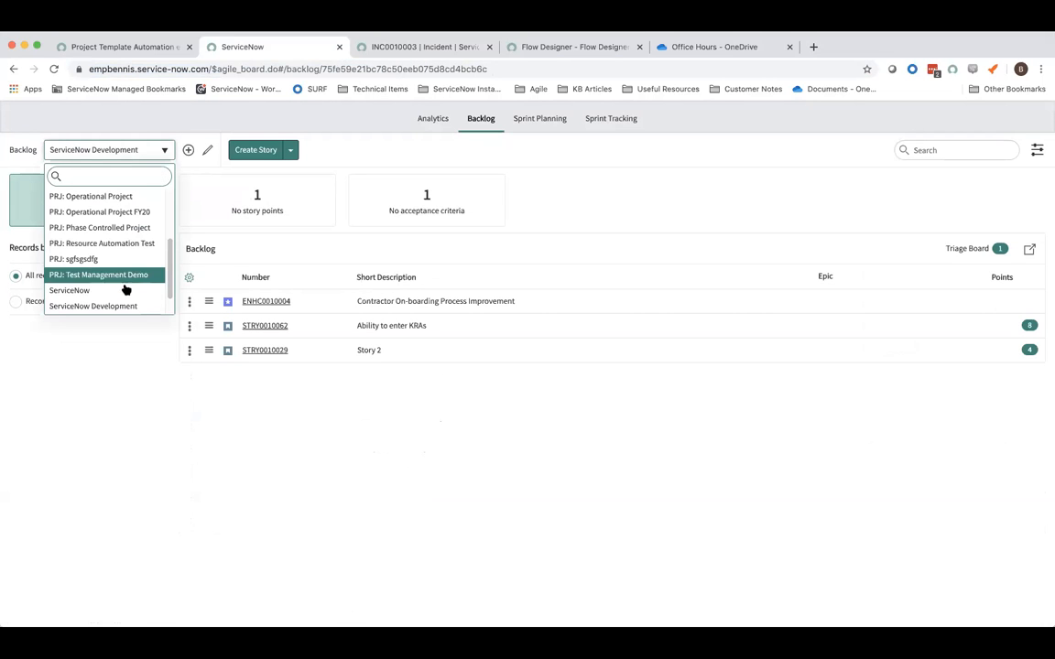
{"action": "left_click", "coordinate": [126, 291]}
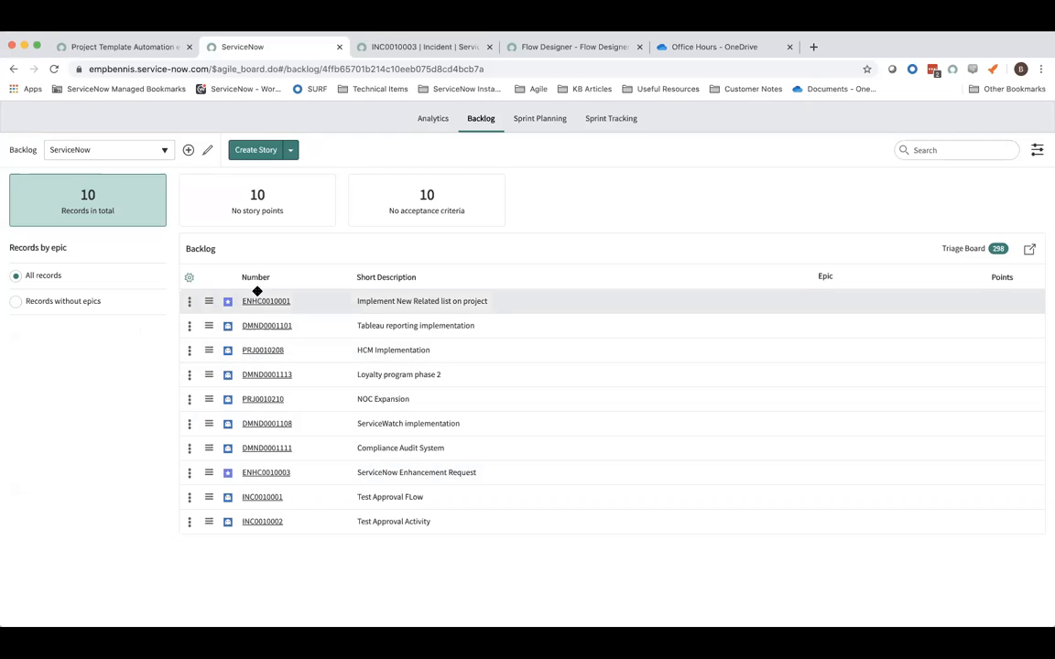
Reload the agile board page and recheck the Triage Board records for the ServiceNow backlog.
{"action": "left_click", "coordinate": [350, 69]}
{"action": "key", "text": "Return"}
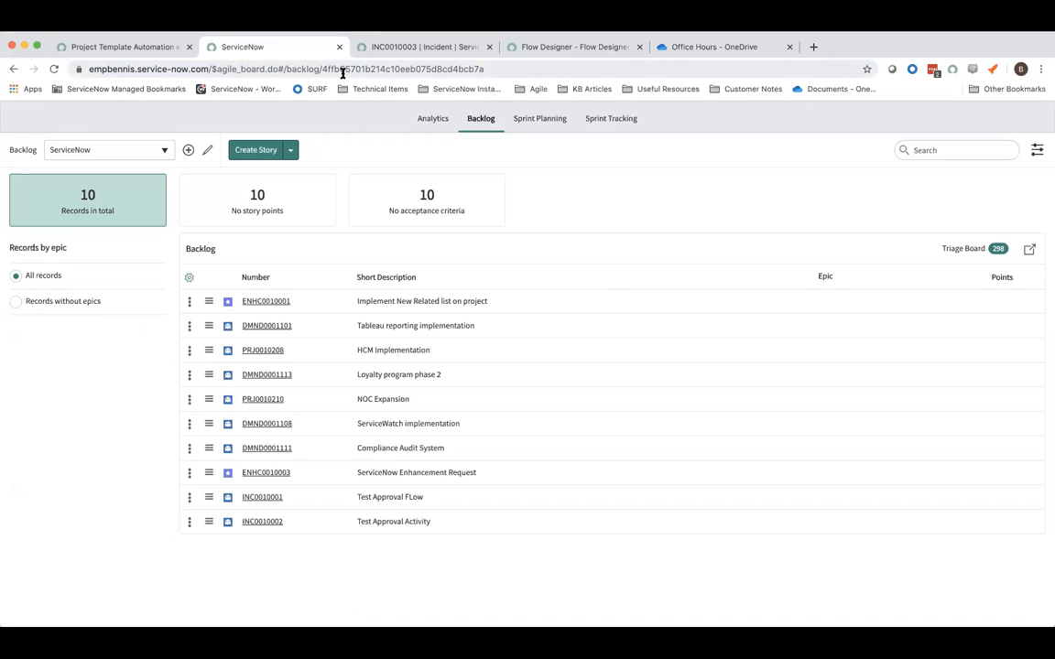
{"action": "left_click", "coordinate": [969, 249]}
{"action": "left_click", "coordinate": [972, 251]}
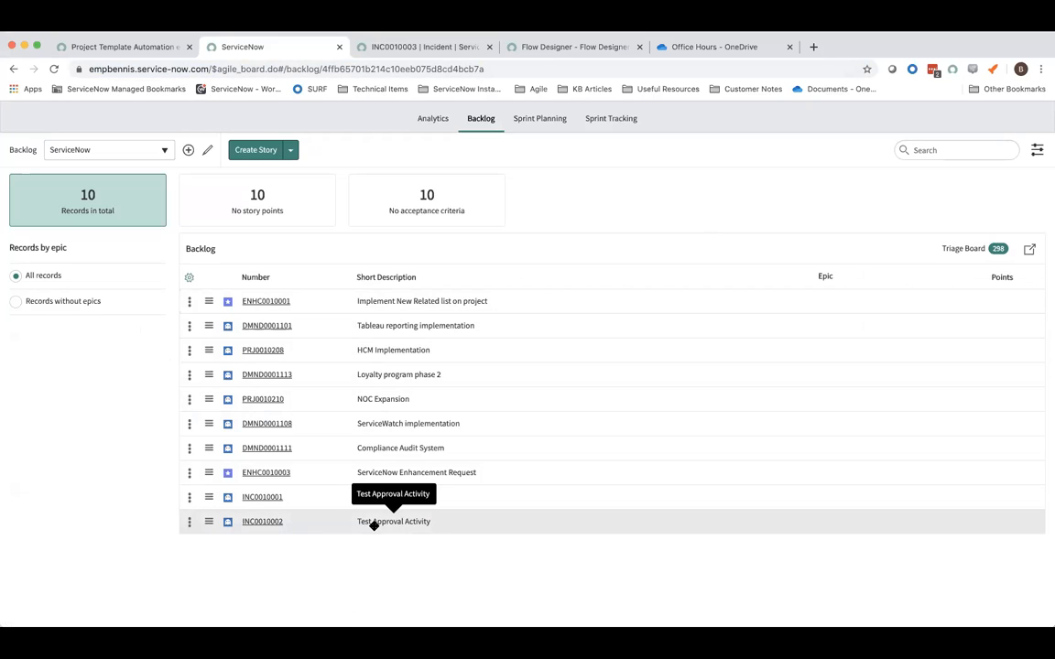
Open the Test Approval Activity incident from the backlog and review its incident information and activity notes.
{"action": "left_click", "coordinate": [265, 522]}
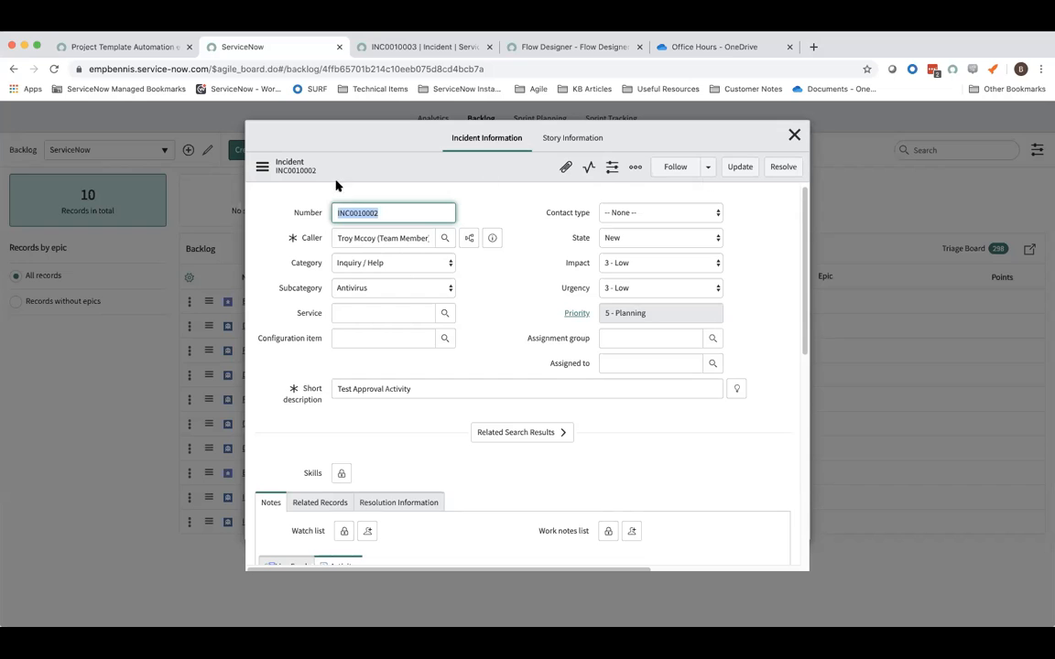
{"action": "scroll", "coordinate": [311, 275], "scroll_direction": "down", "scroll_amount": 2}
{"action": "scroll", "coordinate": [288, 412], "scroll_direction": "down", "scroll_amount": 2}
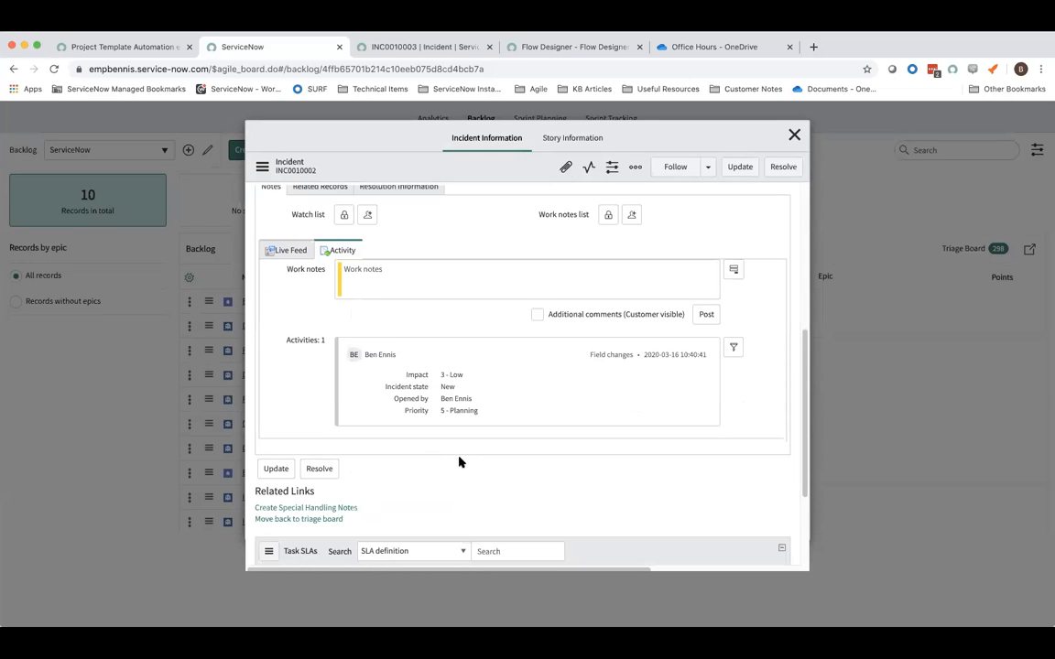
{"action": "scroll", "coordinate": [300, 420], "scroll_direction": "up", "scroll_amount": 1}
{"action": "scroll", "coordinate": [311, 394], "scroll_direction": "up", "scroll_amount": 3}
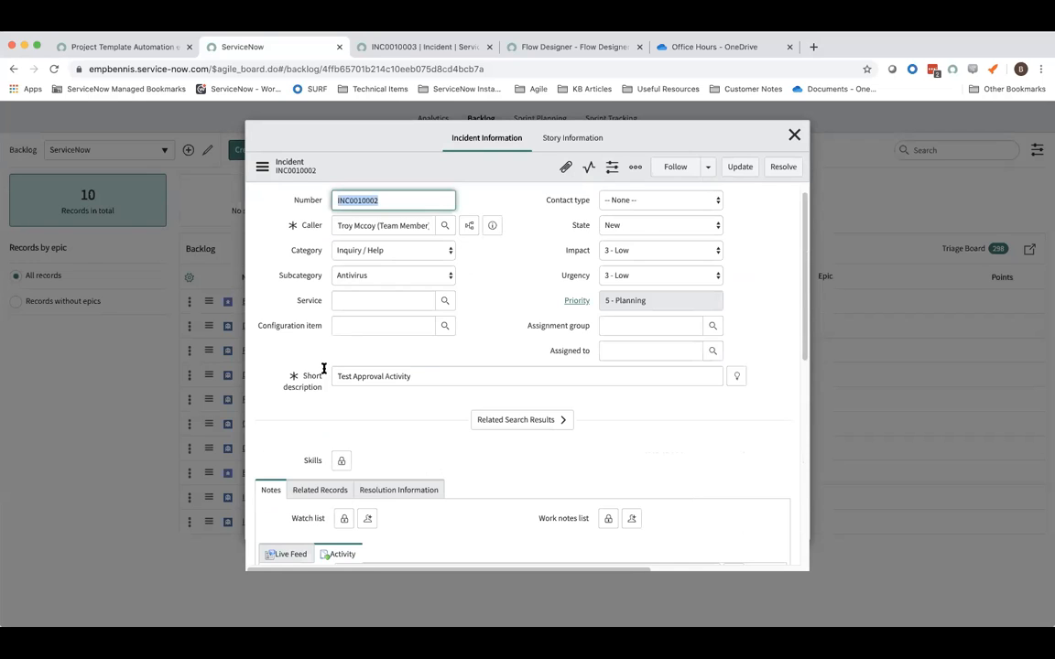
Review the story information linked to the Test Approval Activity incident, including points, state and acceptance criteria, and close the record.
{"action": "left_click", "coordinate": [573, 138]}
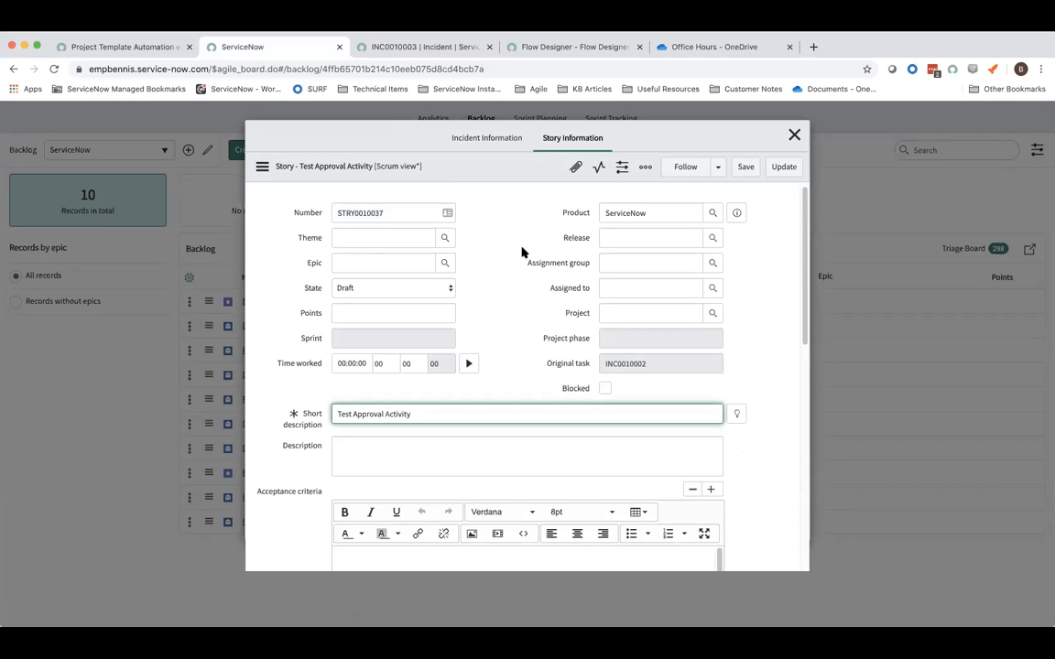
{"action": "left_click", "coordinate": [521, 302]}
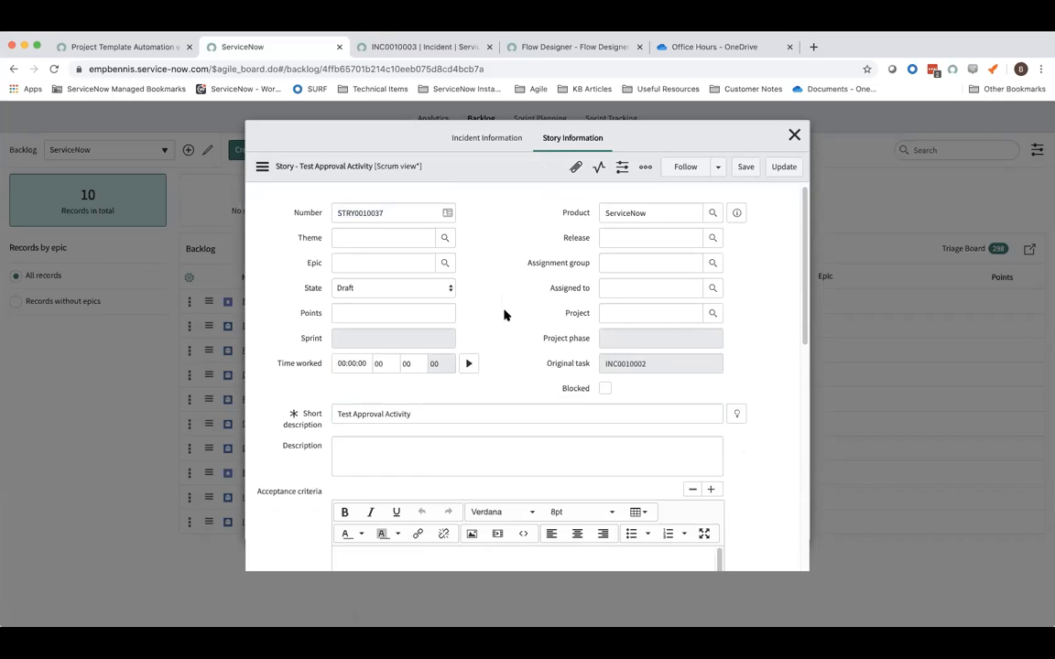
{"action": "left_click", "coordinate": [436, 312]}
{"action": "left_click", "coordinate": [503, 308]}
{"action": "left_click", "coordinate": [427, 291]}
{"action": "left_click", "coordinate": [487, 271]}
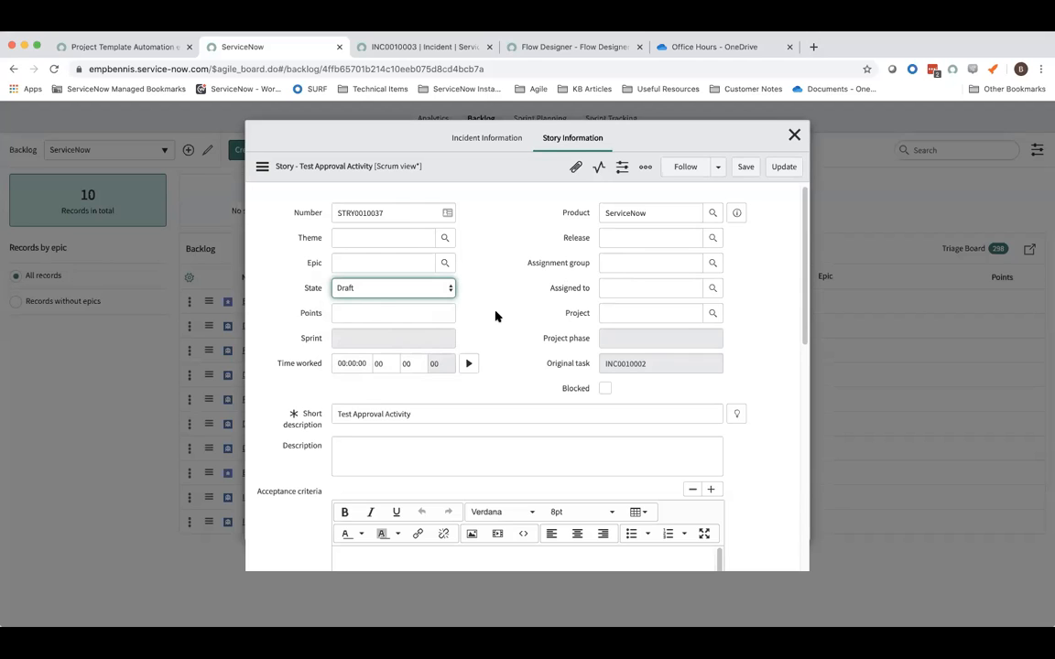
{"action": "scroll", "coordinate": [523, 346], "scroll_direction": "down", "scroll_amount": 3}
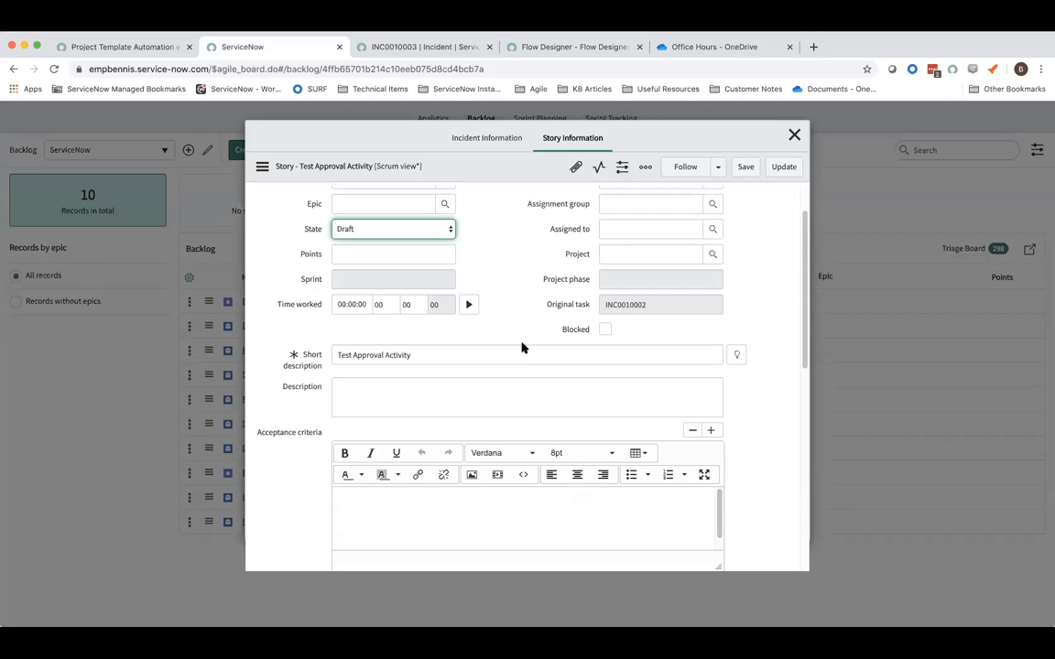
{"action": "scroll", "coordinate": [316, 321], "scroll_direction": "down", "scroll_amount": 1}
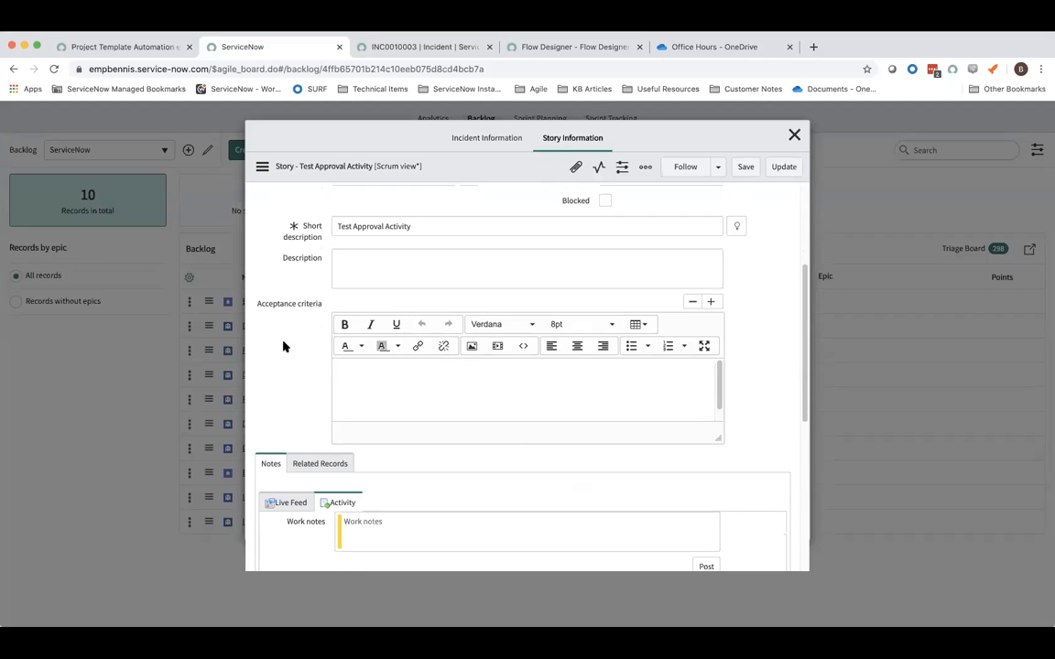
{"action": "scroll", "coordinate": [300, 362], "scroll_direction": "up", "scroll_amount": 5}
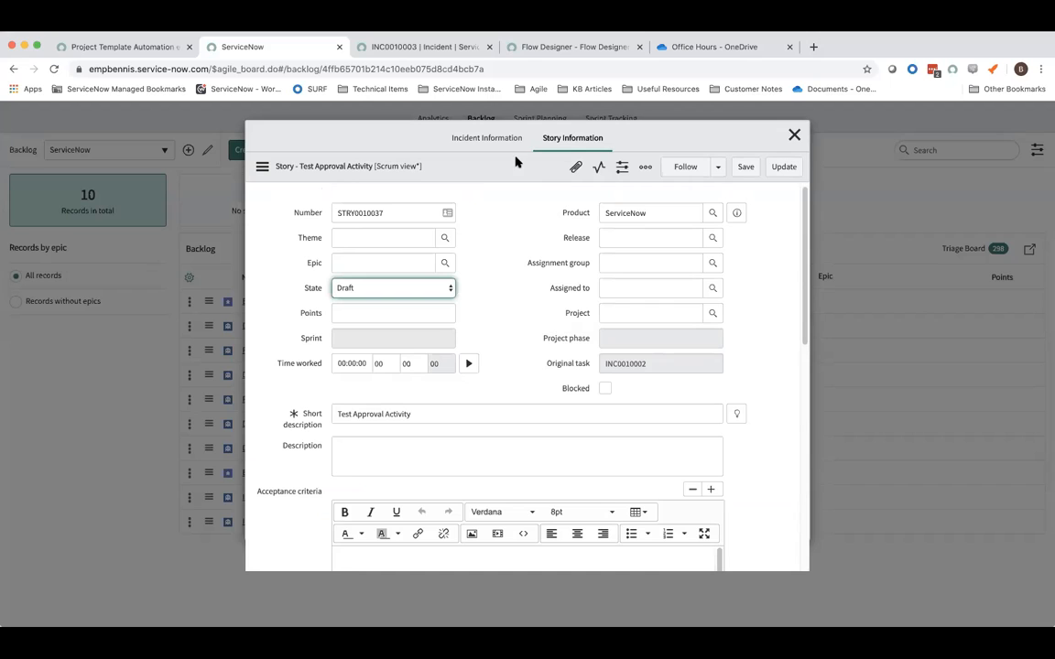
{"action": "left_click", "coordinate": [486, 137]}
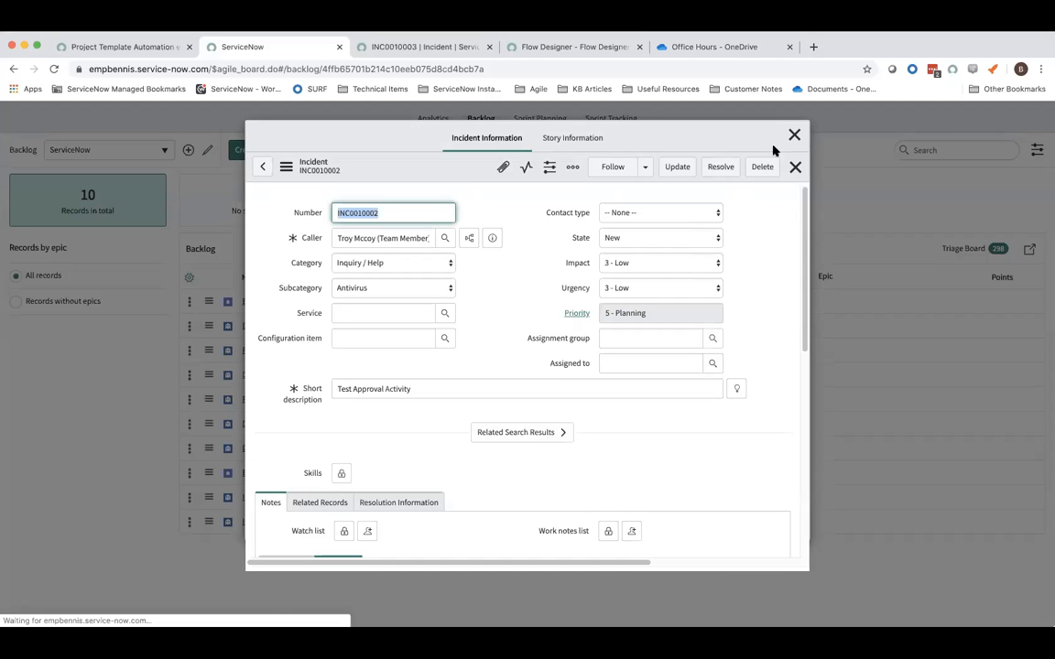
{"action": "left_click", "coordinate": [795, 135]}
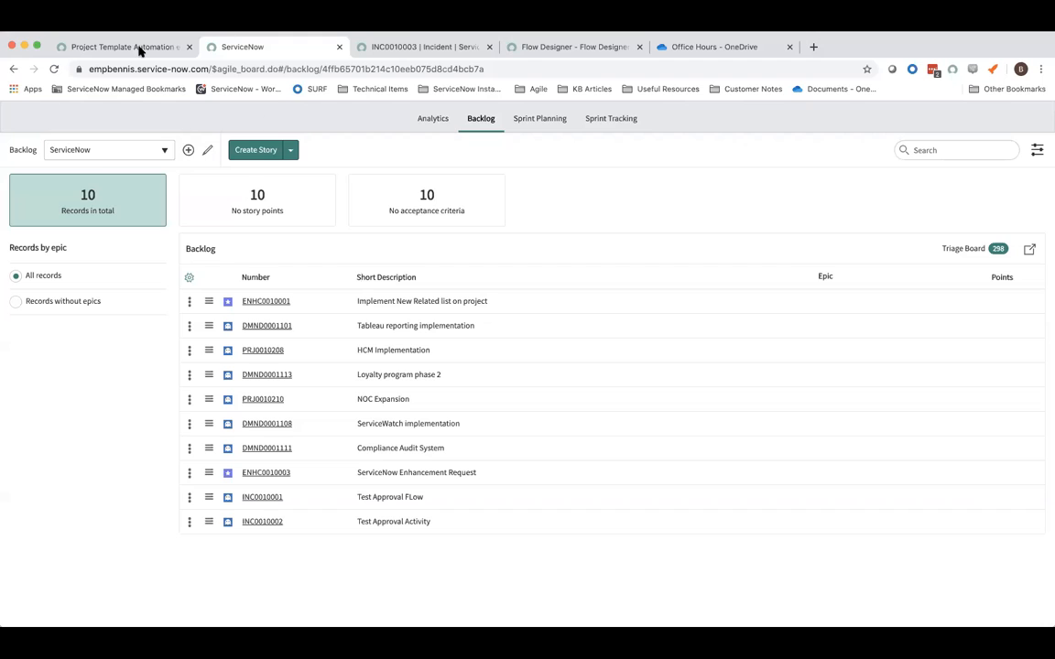
Return to the Unified Backlog Automation (Example) flow and start adding an action after Add to Unified Backlog.
{"action": "left_click", "coordinate": [124, 47]}
{"action": "left_click", "coordinate": [412, 47]}
{"action": "left_click", "coordinate": [521, 50]}
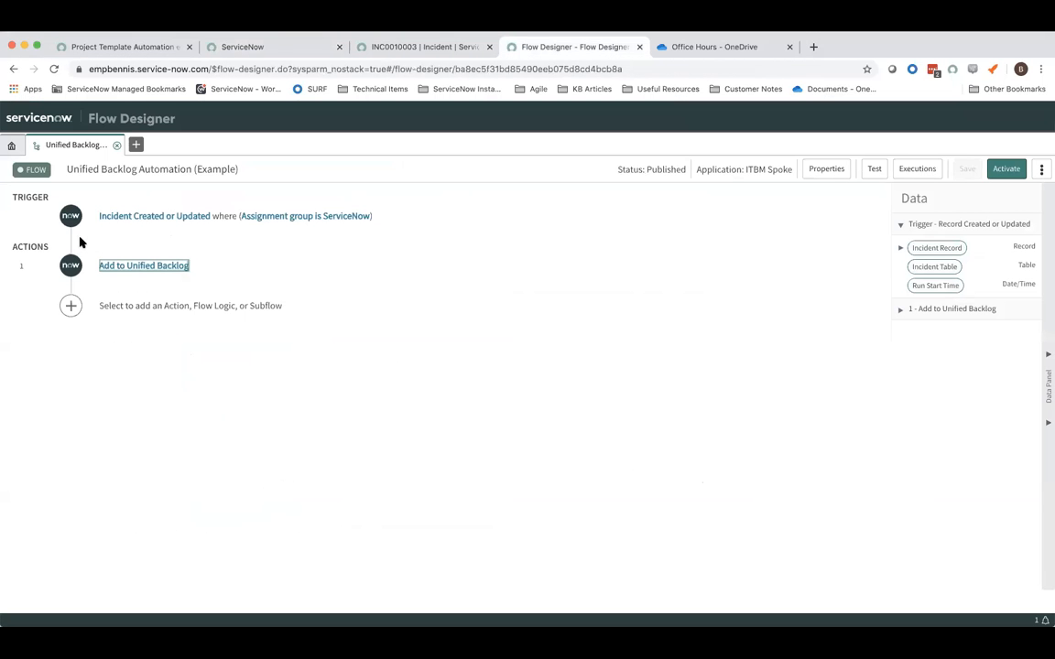
{"action": "left_click", "coordinate": [70, 306]}
{"action": "left_click", "coordinate": [117, 308]}
Browse the spokes offered for the new action, examining which integrations are listed under Not Installed Spokes.
{"action": "scroll", "coordinate": [187, 439], "scroll_direction": "down", "scroll_amount": 5}
{"action": "scroll", "coordinate": [188, 440], "scroll_direction": "up", "scroll_amount": 1}
{"action": "scroll", "coordinate": [188, 442], "scroll_direction": "down", "scroll_amount": 1}
{"action": "scroll", "coordinate": [188, 442], "scroll_direction": "down", "scroll_amount": 10}
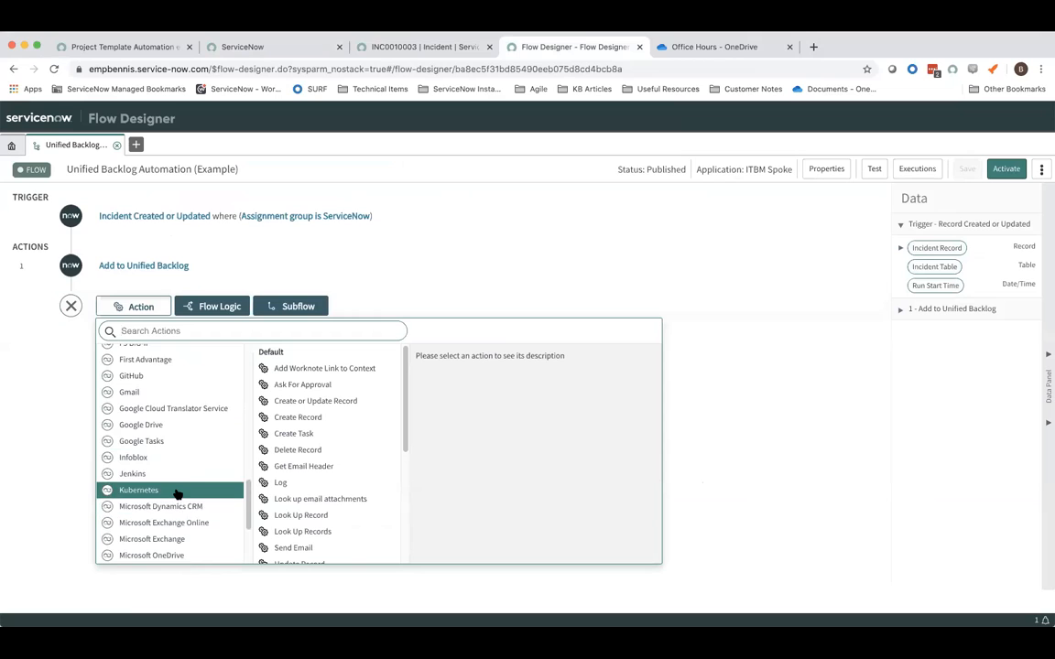
{"action": "scroll", "coordinate": [177, 492], "scroll_direction": "down", "scroll_amount": 5}
{"action": "scroll", "coordinate": [177, 494], "scroll_direction": "up", "scroll_amount": 5}
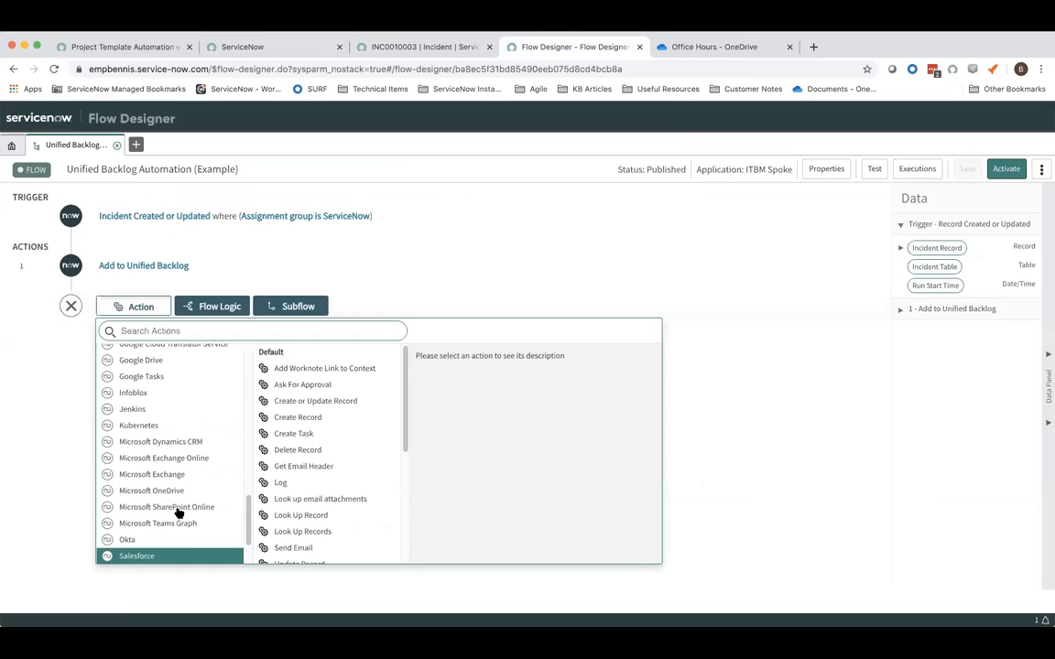
{"action": "scroll", "coordinate": [180, 493], "scroll_direction": "up", "scroll_amount": 6}
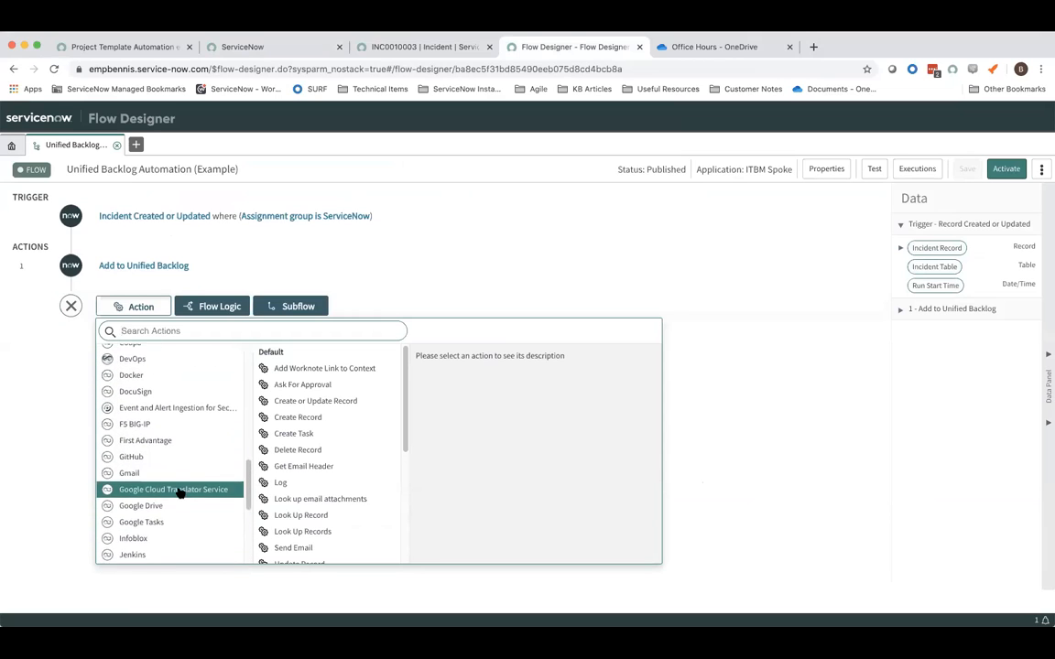
{"action": "scroll", "coordinate": [181, 470], "scroll_direction": "up", "scroll_amount": 3}
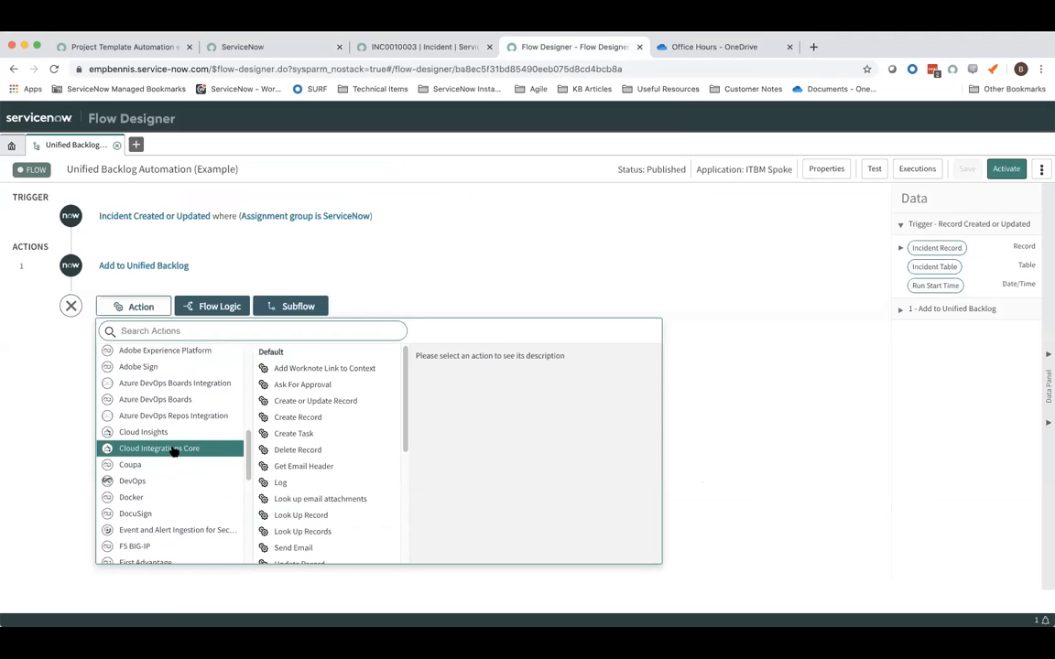
{"action": "scroll", "coordinate": [174, 447], "scroll_direction": "up", "scroll_amount": 1}
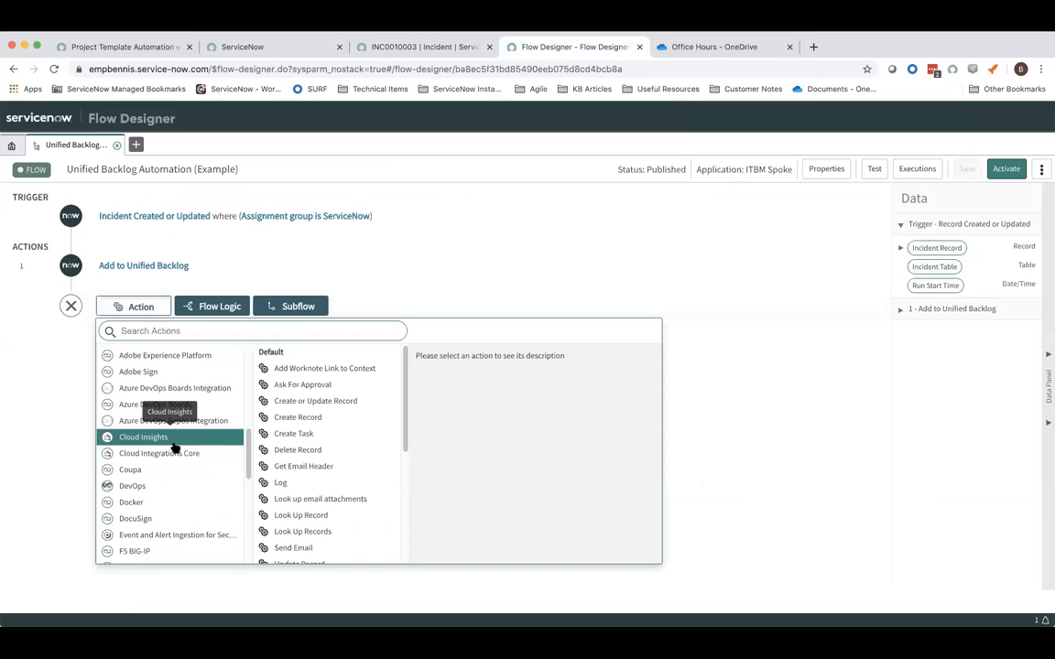
{"action": "scroll", "coordinate": [161, 471], "scroll_direction": "up", "scroll_amount": 4}
{"action": "scroll", "coordinate": [163, 476], "scroll_direction": "down", "scroll_amount": 5}
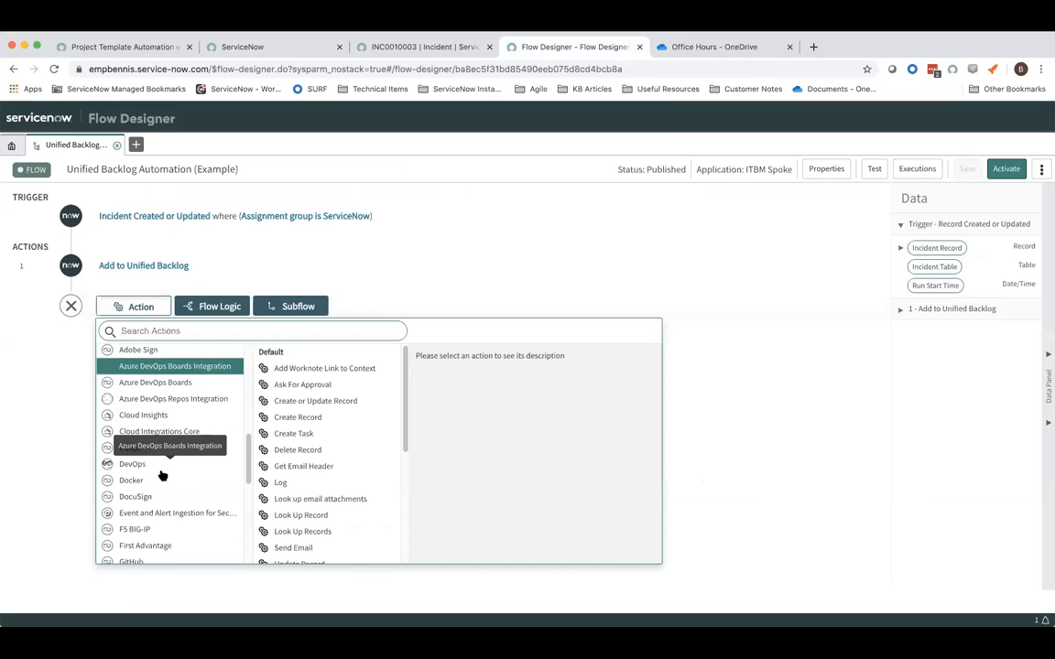
{"action": "scroll", "coordinate": [167, 463], "scroll_direction": "up", "scroll_amount": 2}
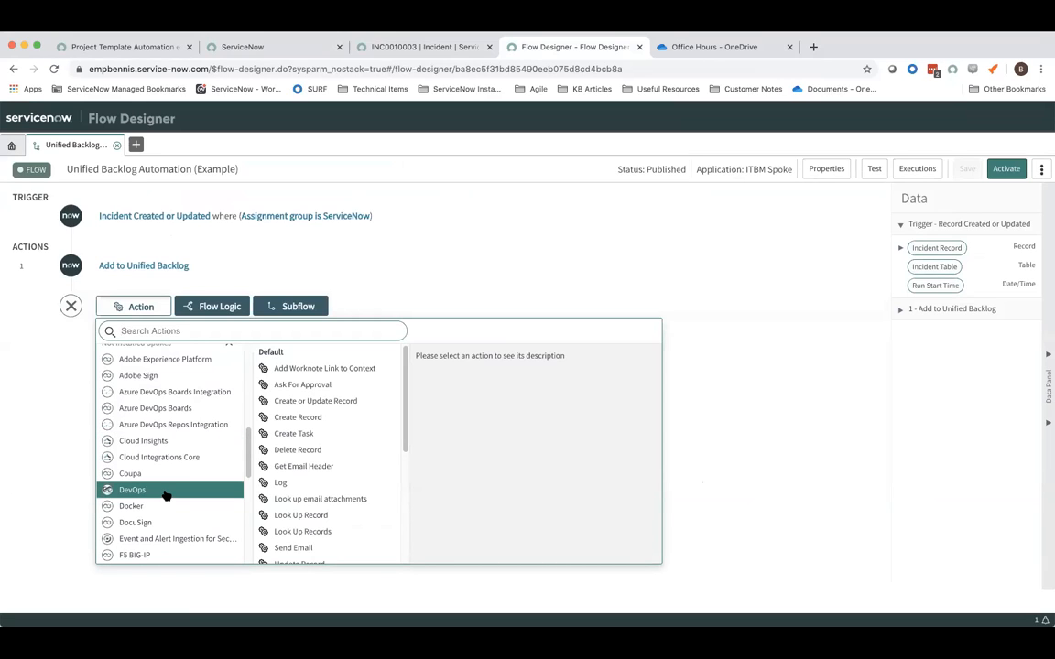
{"action": "scroll", "coordinate": [176, 460], "scroll_direction": "down", "scroll_amount": 5}
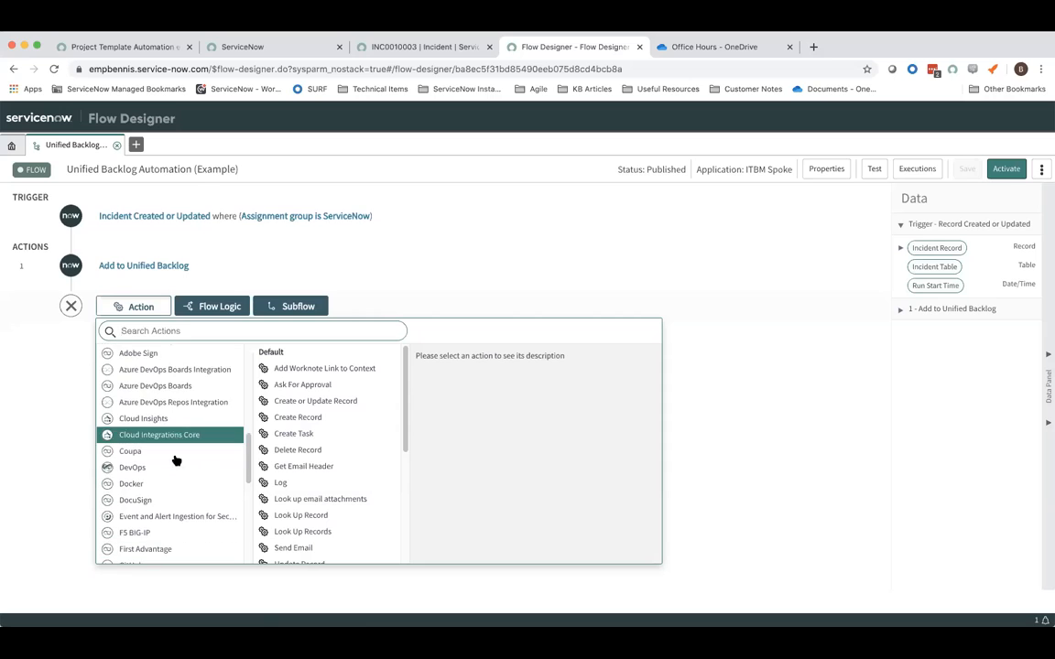
{"action": "scroll", "coordinate": [174, 460], "scroll_direction": "down", "scroll_amount": 3}
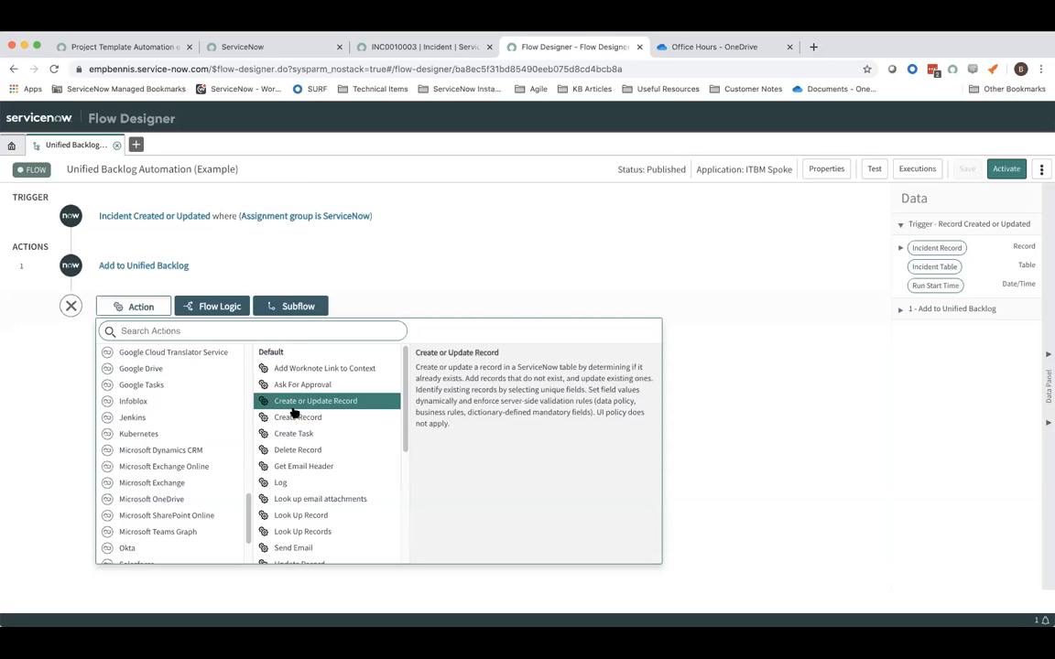
{"action": "scroll", "coordinate": [169, 414], "scroll_direction": "down", "scroll_amount": 2}
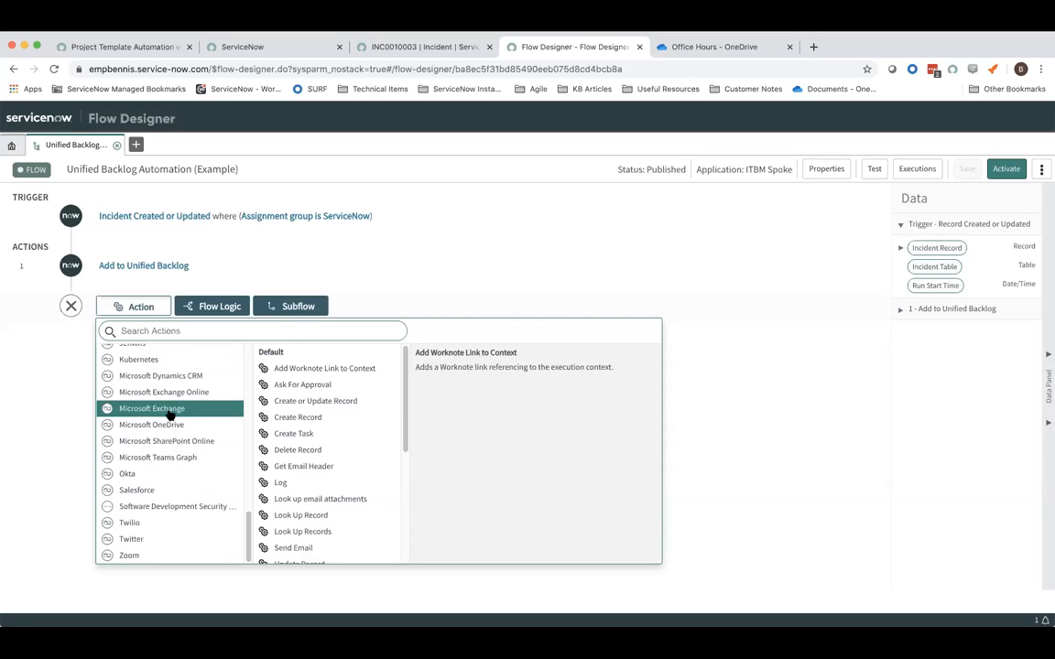
Search the available actions for "jira" and shorten the search term to "j".
{"action": "left_click", "coordinate": [165, 330]}
{"action": "type", "text": "i"}
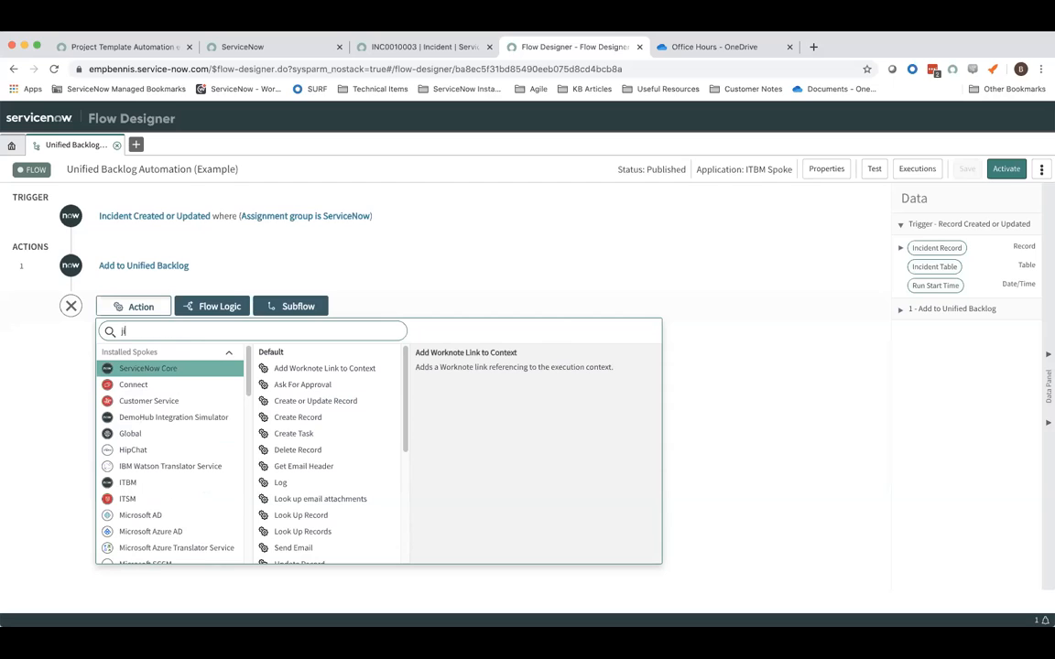
{"action": "type", "text": "ira"}
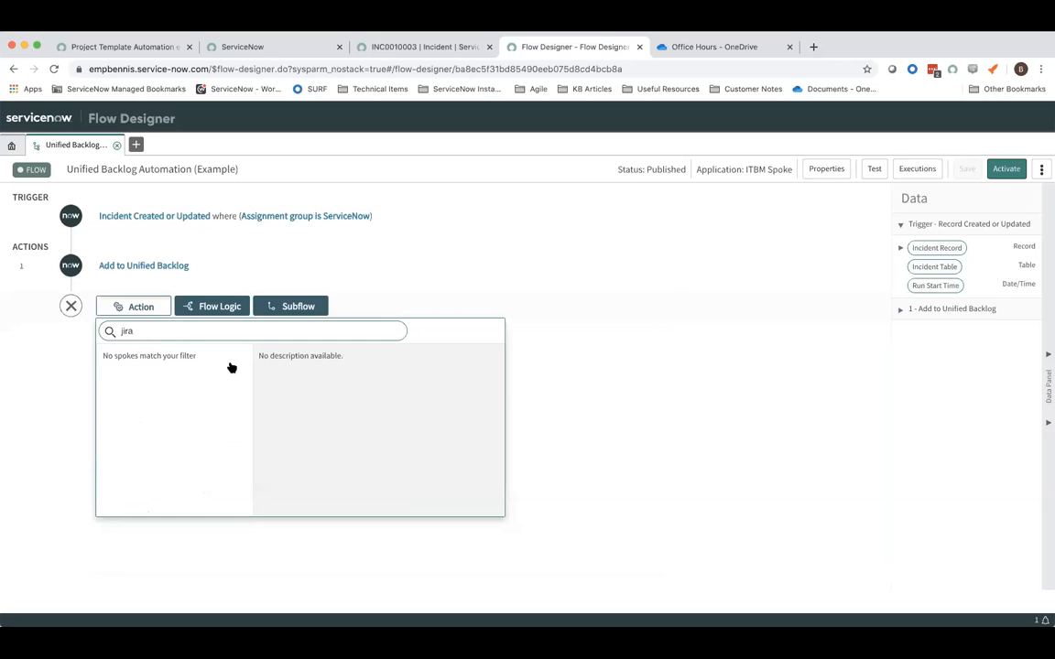
{"action": "key", "text": "BackSpace"}
{"action": "key", "text": "BackSpace"}
{"action": "key", "text": "BackSpace"}
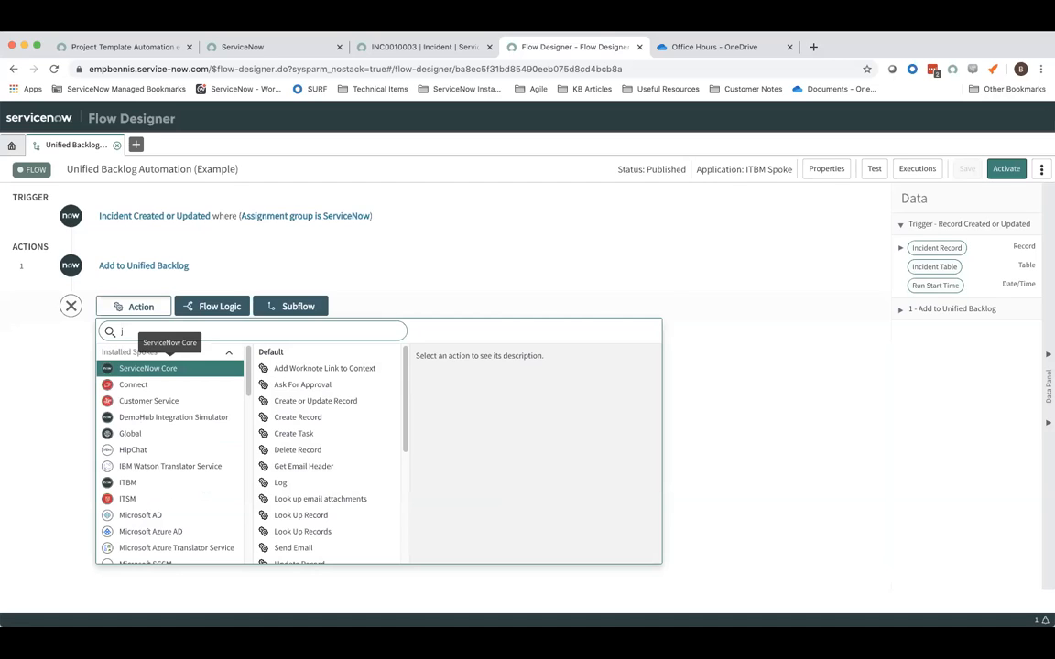
Find DevOps among the not installed spokes and view its description.
{"action": "scroll", "coordinate": [174, 472], "scroll_direction": "down", "scroll_amount": 10}
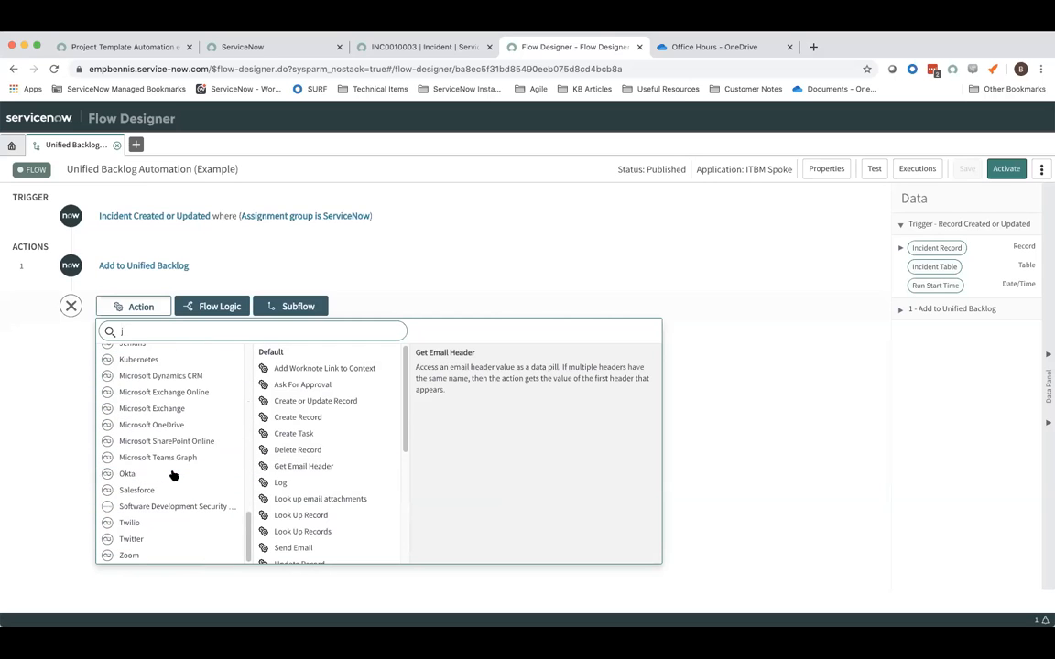
{"action": "scroll", "coordinate": [170, 477], "scroll_direction": "up", "scroll_amount": 6}
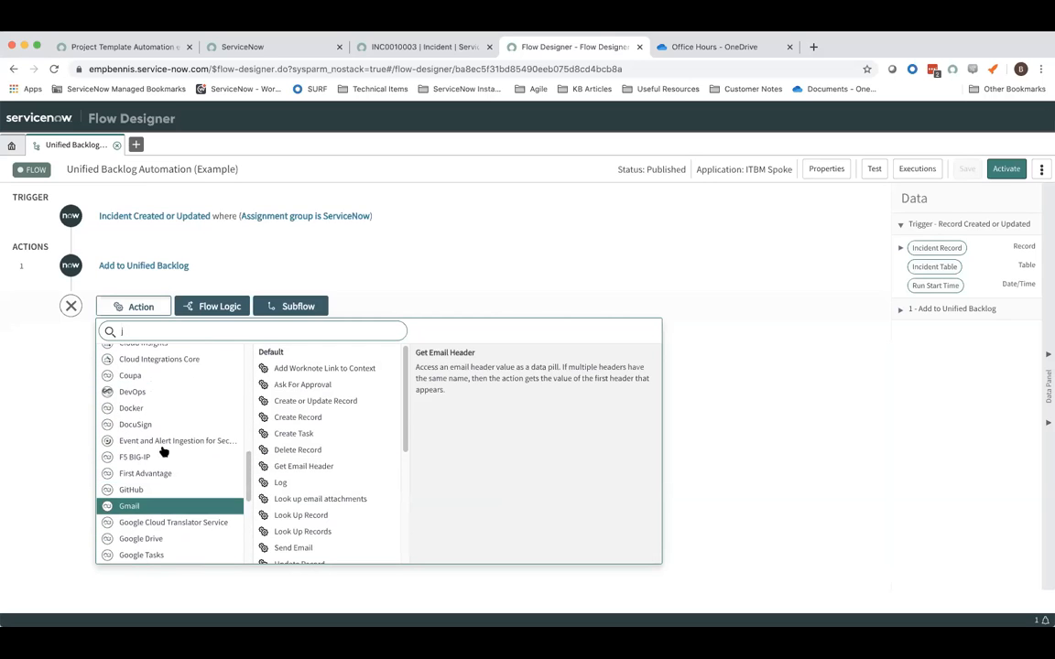
{"action": "left_click", "coordinate": [138, 392]}
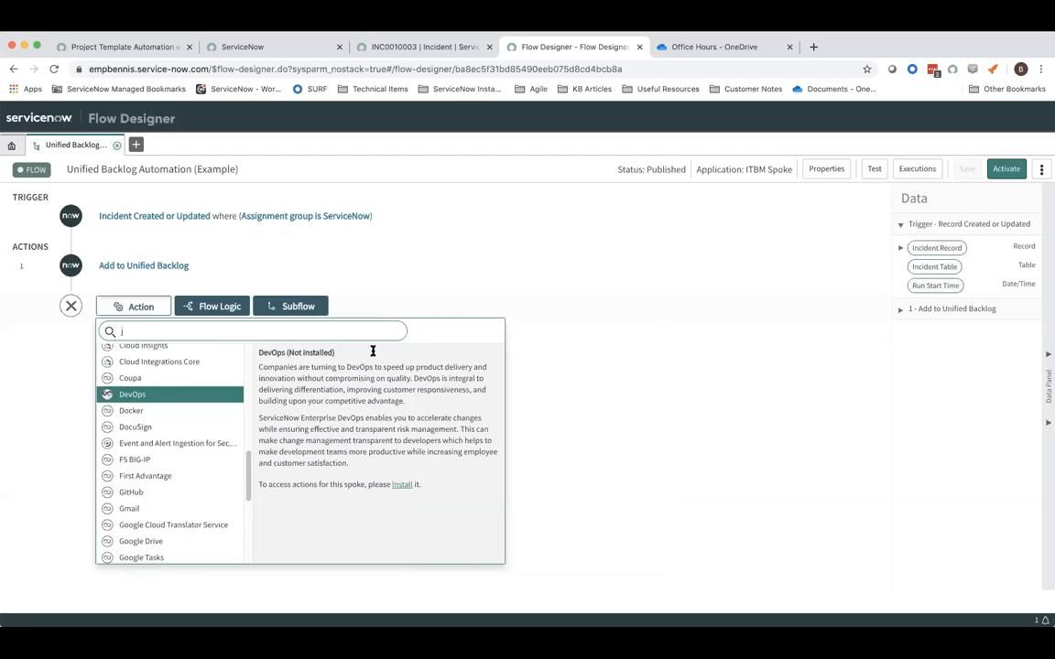
Add the Create Channel action from the Microsoft Teams spoke as the flow's second action, leaving its inputs blank.
{"action": "scroll", "coordinate": [180, 465], "scroll_direction": "up", "scroll_amount": 4}
{"action": "scroll", "coordinate": [180, 464], "scroll_direction": "down", "scroll_amount": 3}
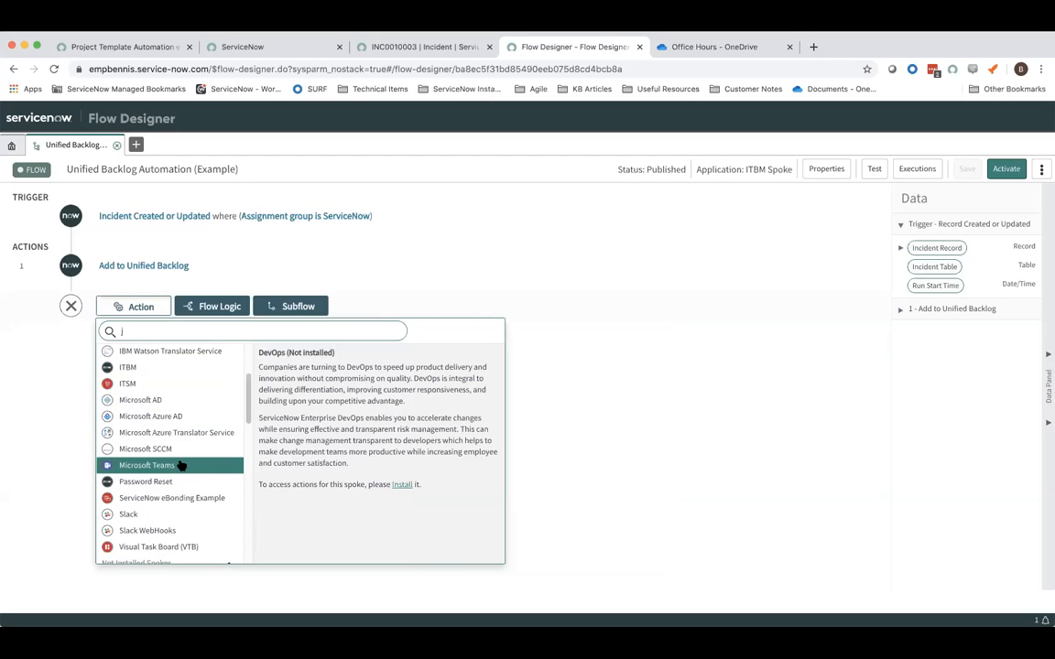
{"action": "left_click", "coordinate": [183, 465]}
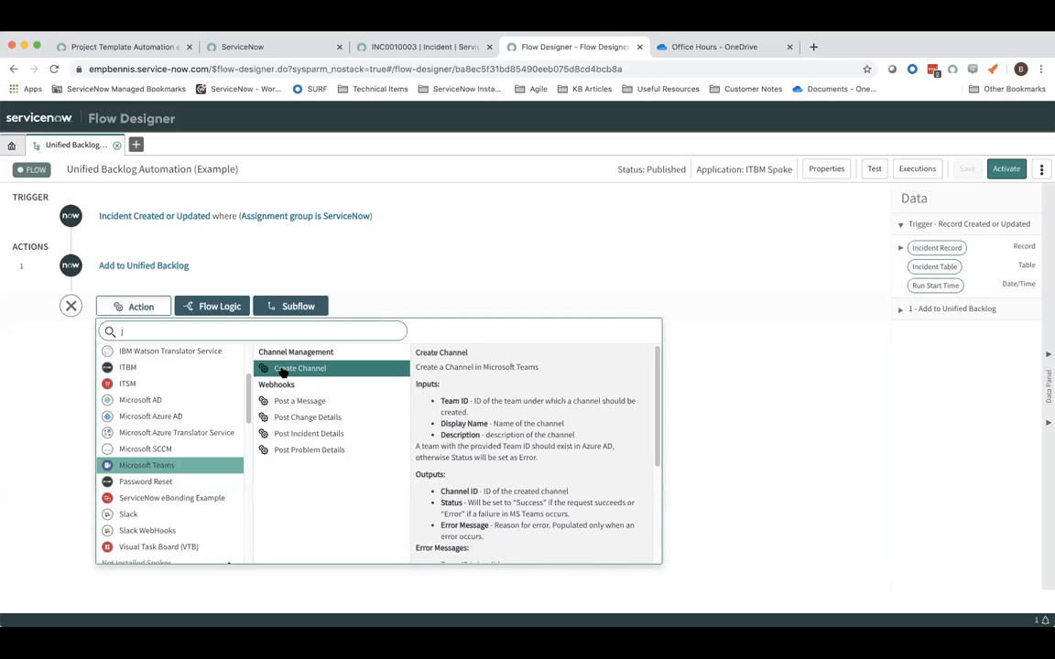
{"action": "scroll", "coordinate": [229, 495], "scroll_direction": "down", "scroll_amount": 5}
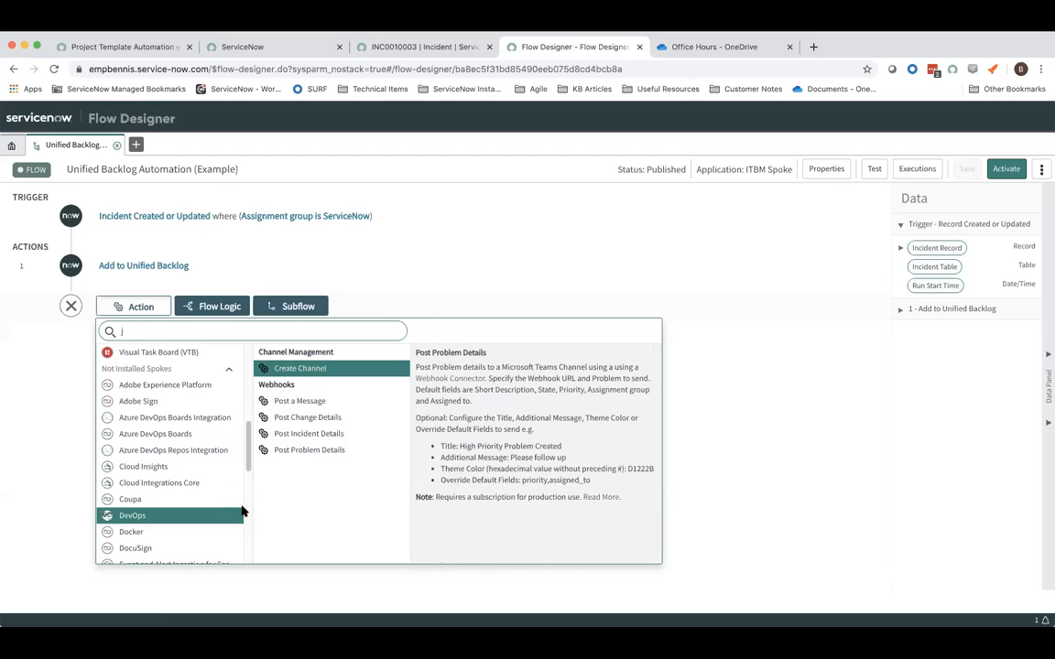
{"action": "left_click", "coordinate": [302, 368]}
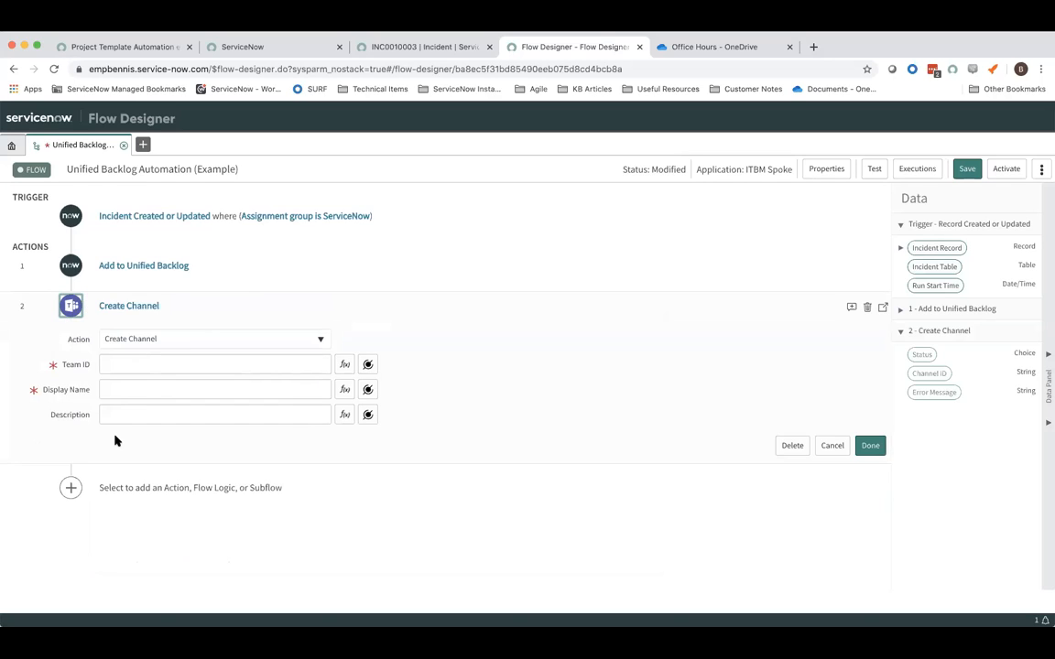
{"action": "left_click", "coordinate": [870, 446]}
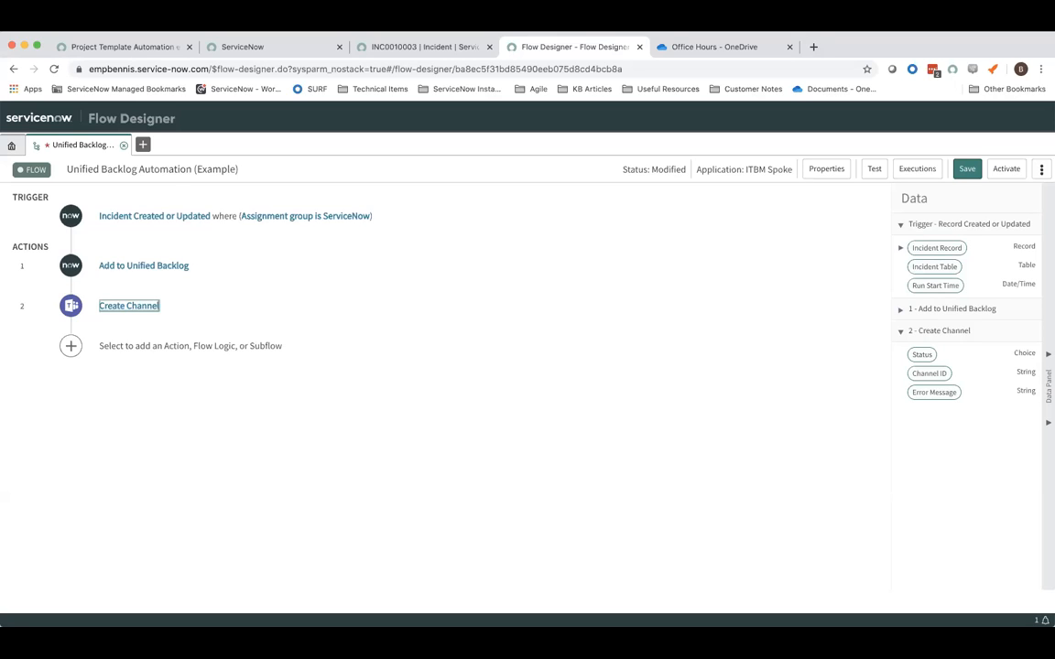
Return to the Project Template Automation example project record and switch the application scope from there to Global.
{"action": "left_click", "coordinate": [12, 145]}
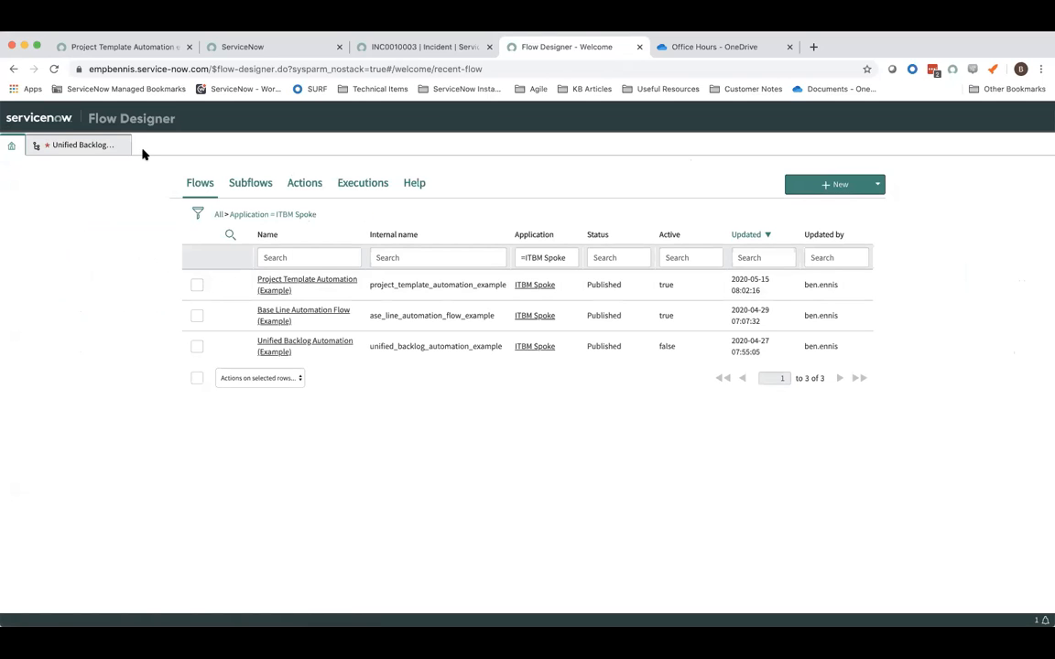
{"action": "left_click", "coordinate": [430, 47]}
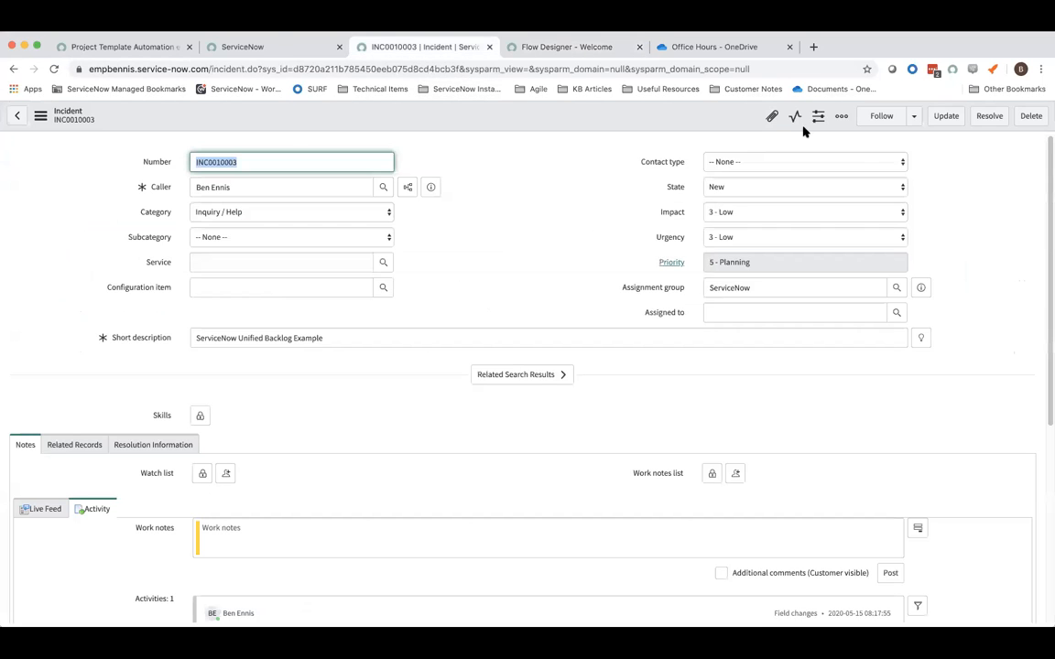
{"action": "left_click", "coordinate": [275, 47]}
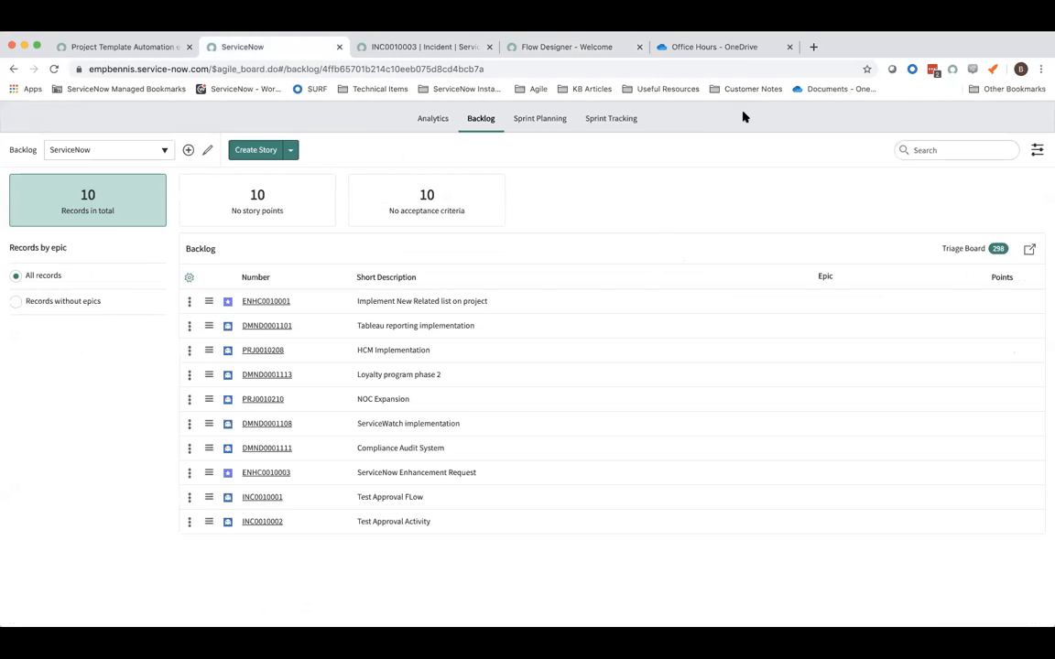
{"action": "left_click", "coordinate": [134, 46]}
{"action": "left_click", "coordinate": [828, 120]}
{"action": "scroll", "coordinate": [723, 147], "scroll_direction": "up", "scroll_amount": 10}
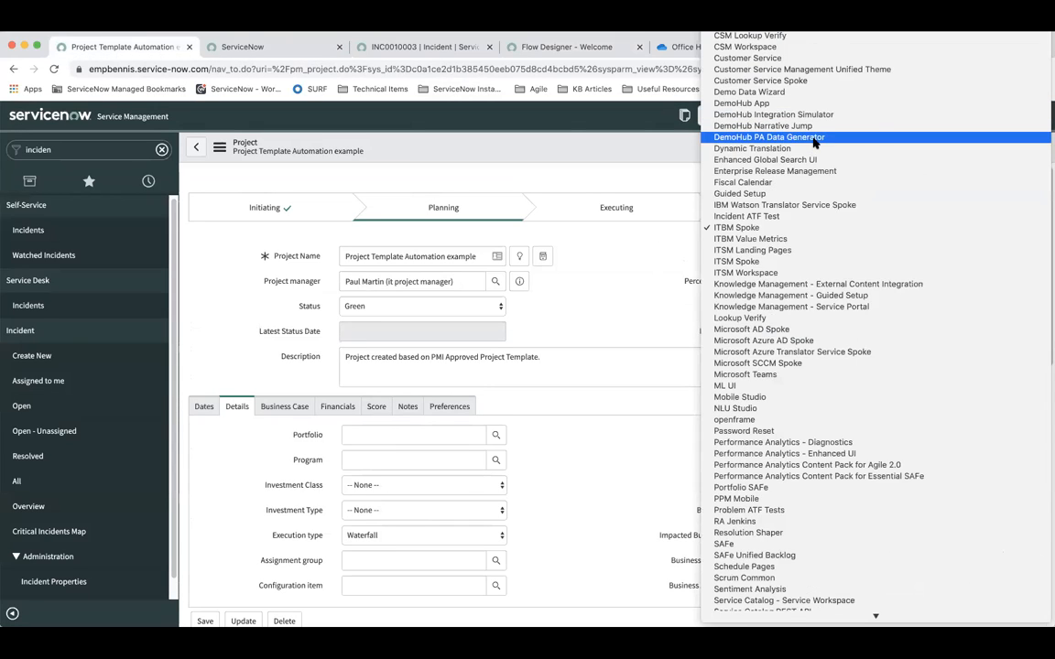
{"action": "left_click", "coordinate": [751, 34]}
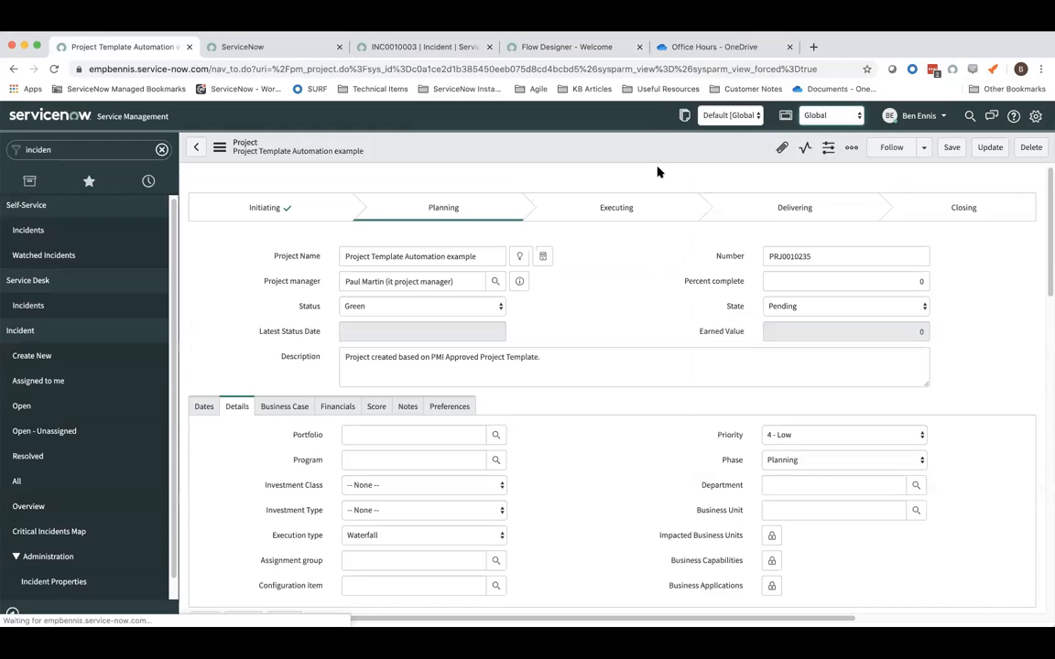
Close the open Unified Backlog Automation (Example) flow in Flow Designer, discarding its unsaved changes.
{"action": "left_click", "coordinate": [547, 48]}
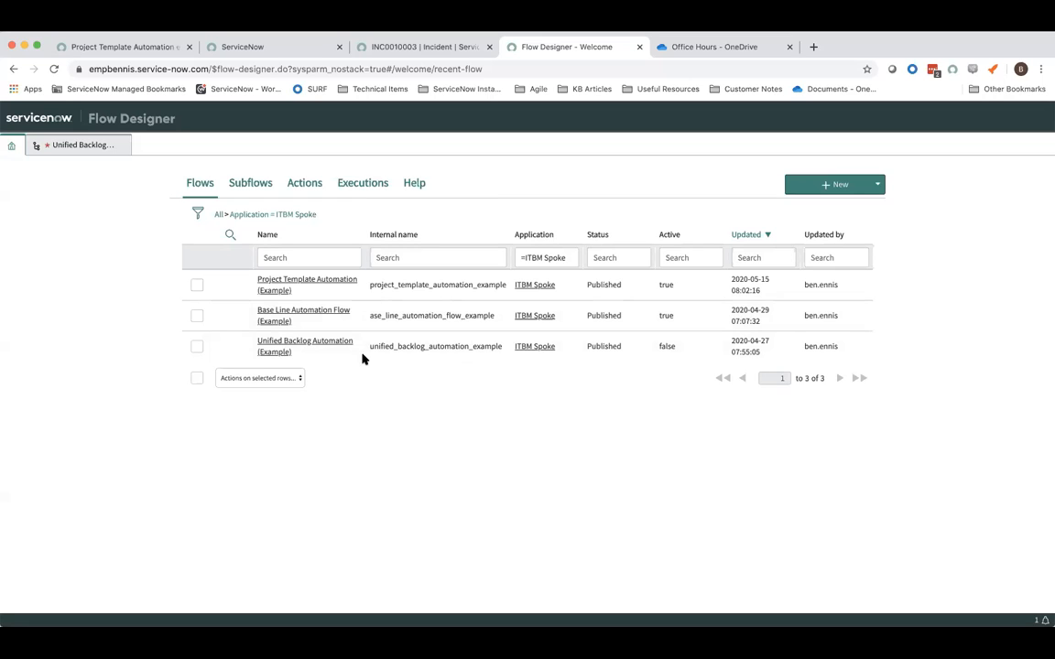
{"action": "left_click", "coordinate": [124, 148]}
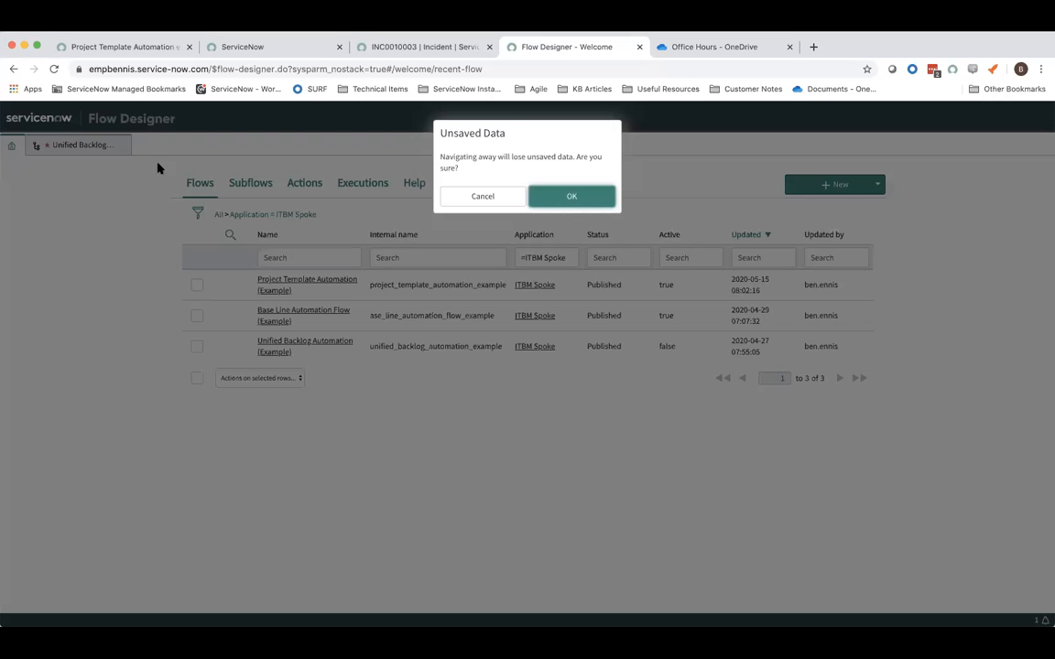
{"action": "left_click", "coordinate": [575, 199]}
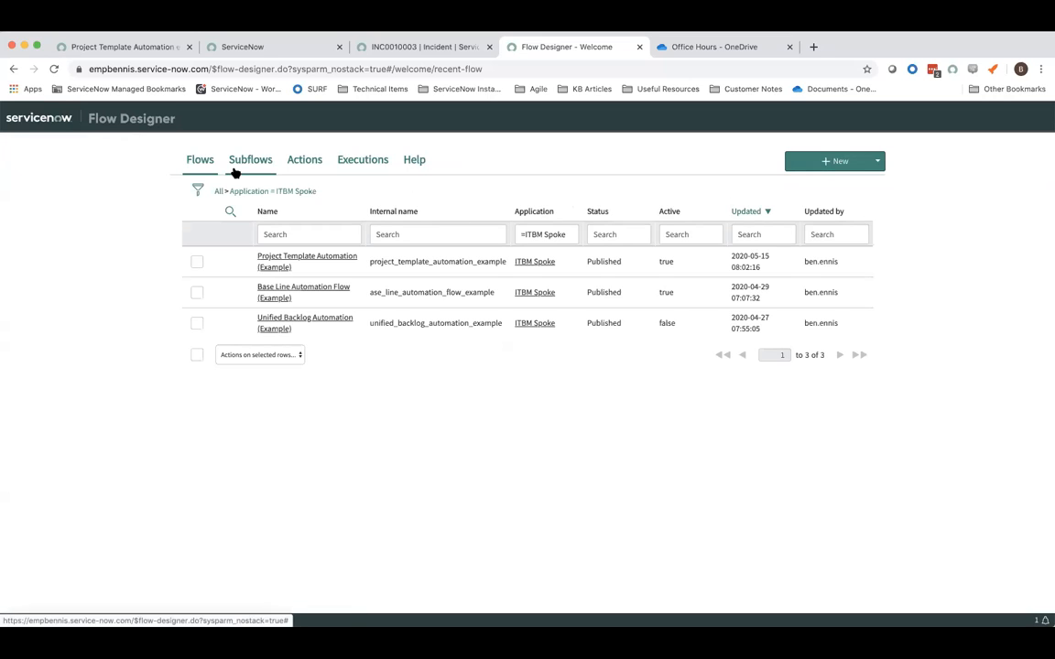
Clear the ITBM Spoke filter from the flow list and create a new flow named Resource in the Global application.
{"action": "left_click", "coordinate": [876, 162]}
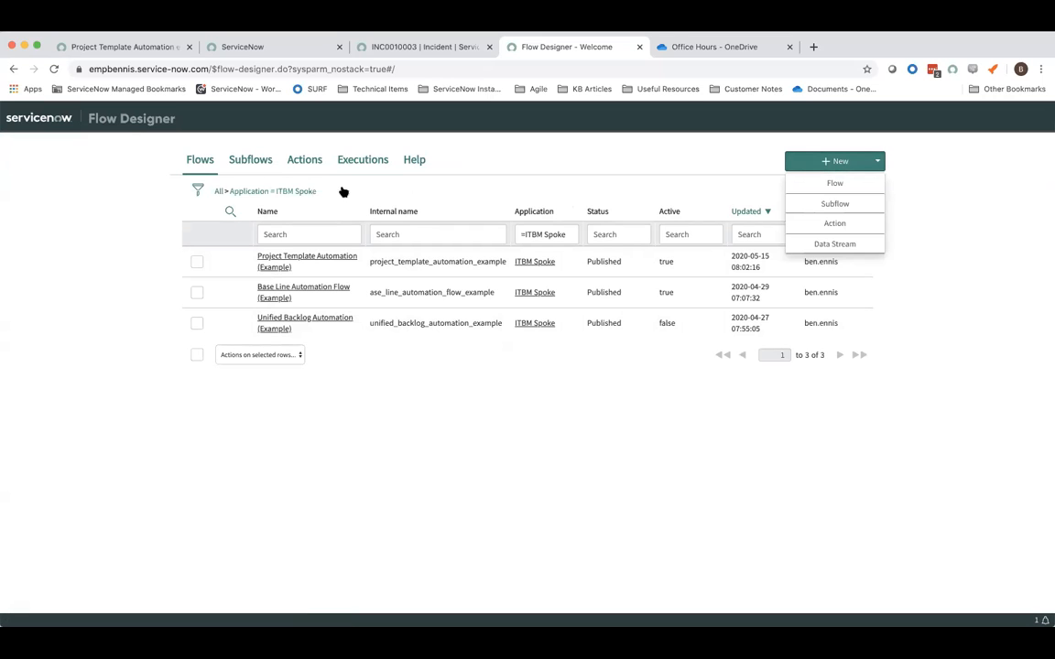
{"action": "left_click", "coordinate": [218, 192]}
{"action": "left_click", "coordinate": [831, 184]}
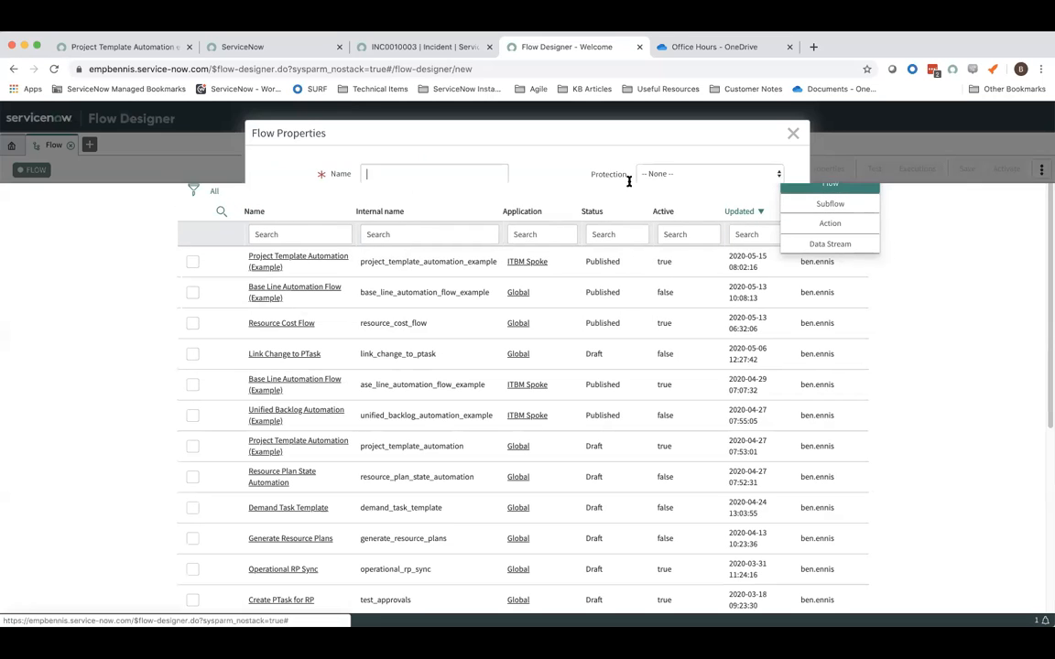
{"action": "left_click", "coordinate": [390, 175]}
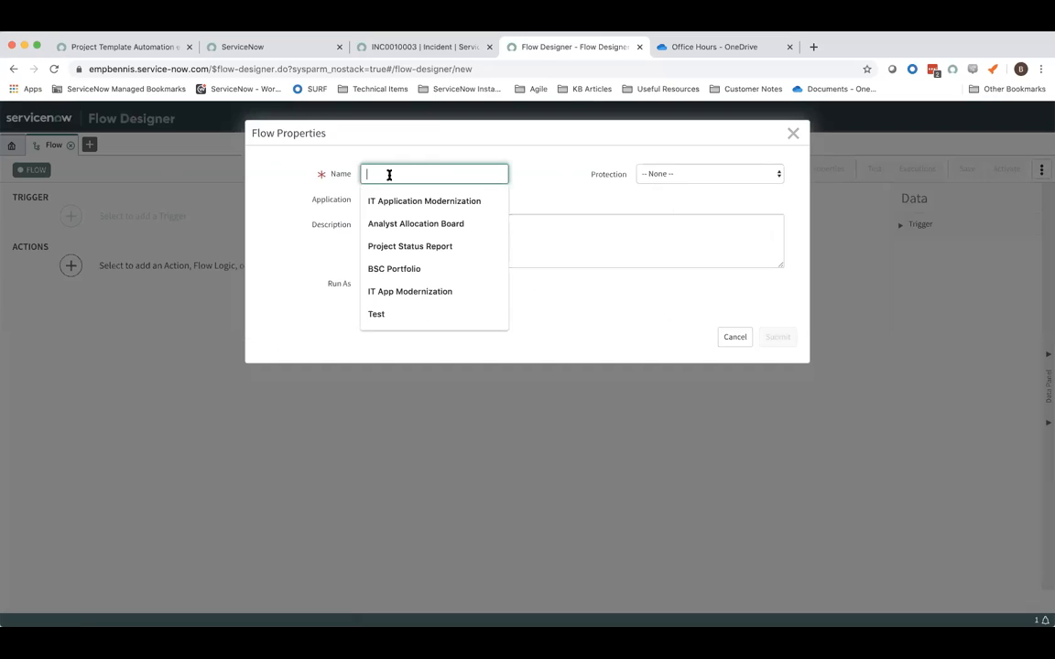
{"action": "type", "text": "Resource"}
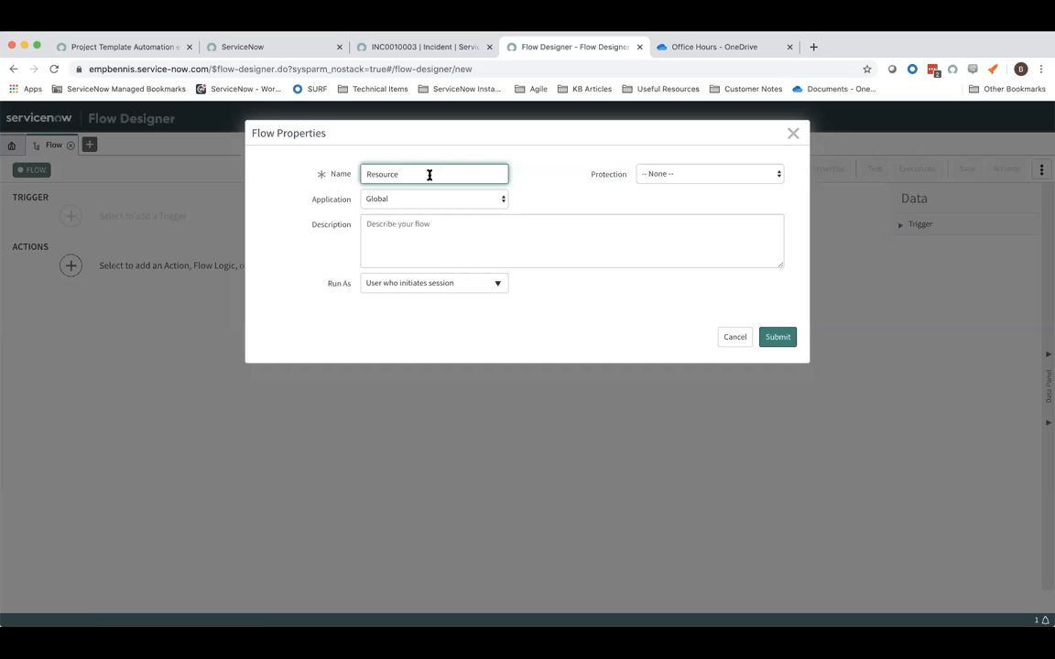
{"action": "left_click", "coordinate": [775, 336]}
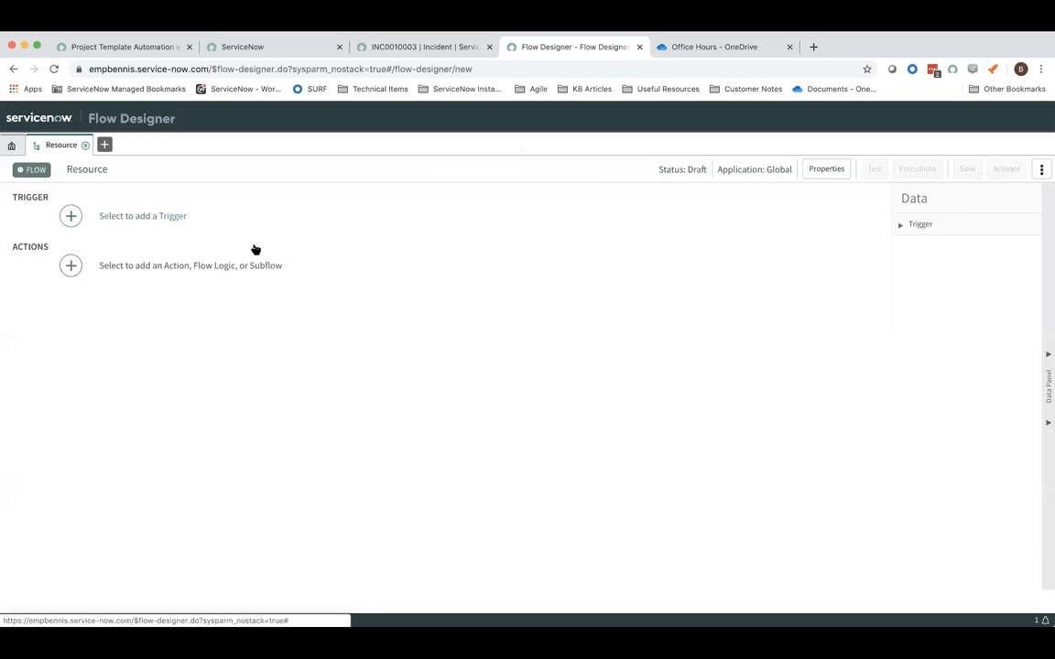
Search the actions available for the Resource flow's first step for "look".
{"action": "left_click", "coordinate": [172, 267]}
{"action": "left_click", "coordinate": [162, 274]}
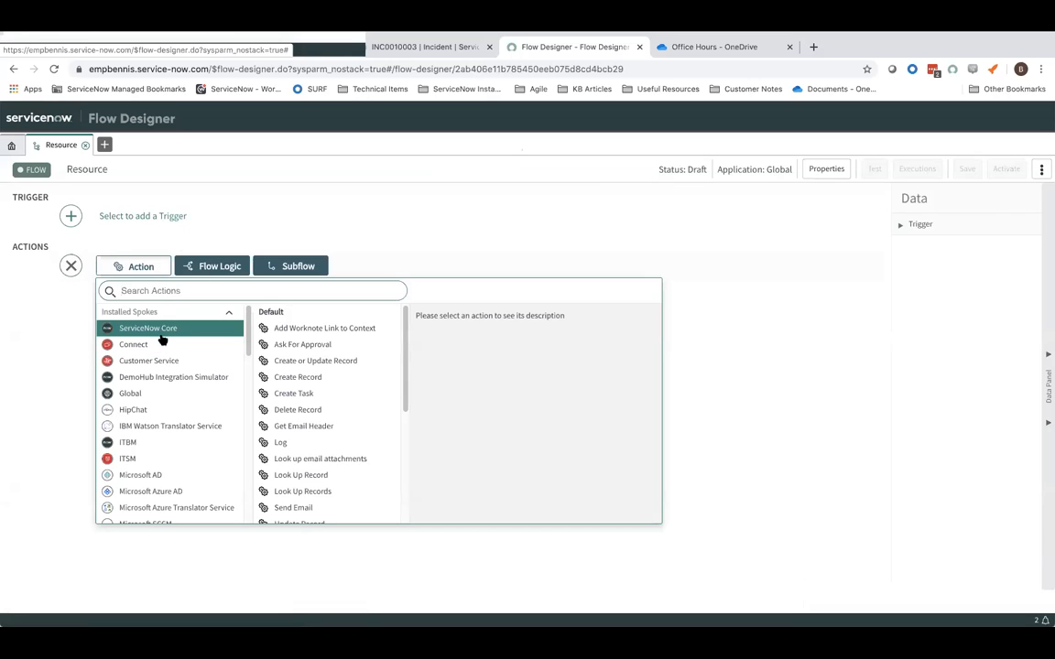
{"action": "left_click", "coordinate": [187, 291]}
{"action": "type", "text": "look"}
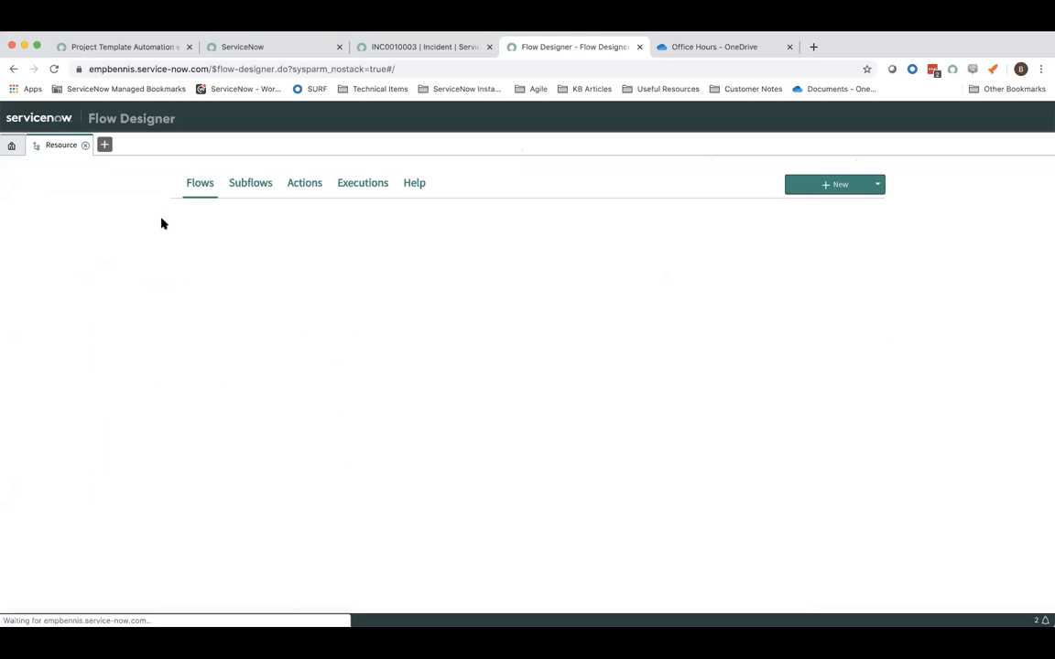
Compare the ITBM Spoke example flows with the list of individual actions, ending back on the flow list.
{"action": "left_click", "coordinate": [234, 182]}
{"action": "left_click", "coordinate": [203, 185]}
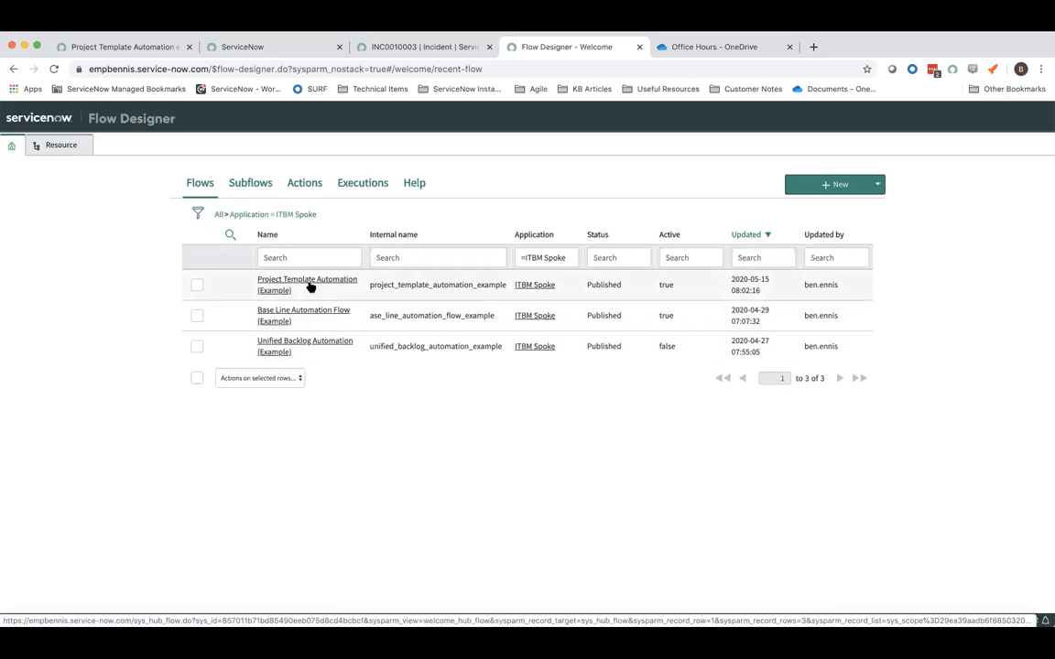
{"action": "left_click", "coordinate": [308, 187]}
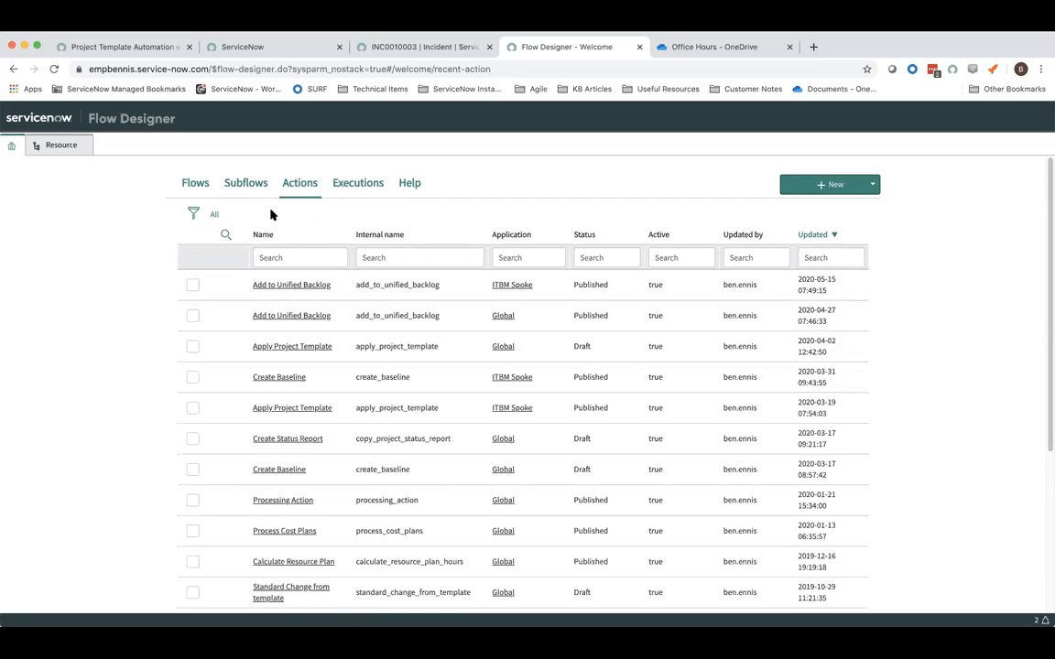
{"action": "left_click", "coordinate": [204, 183]}
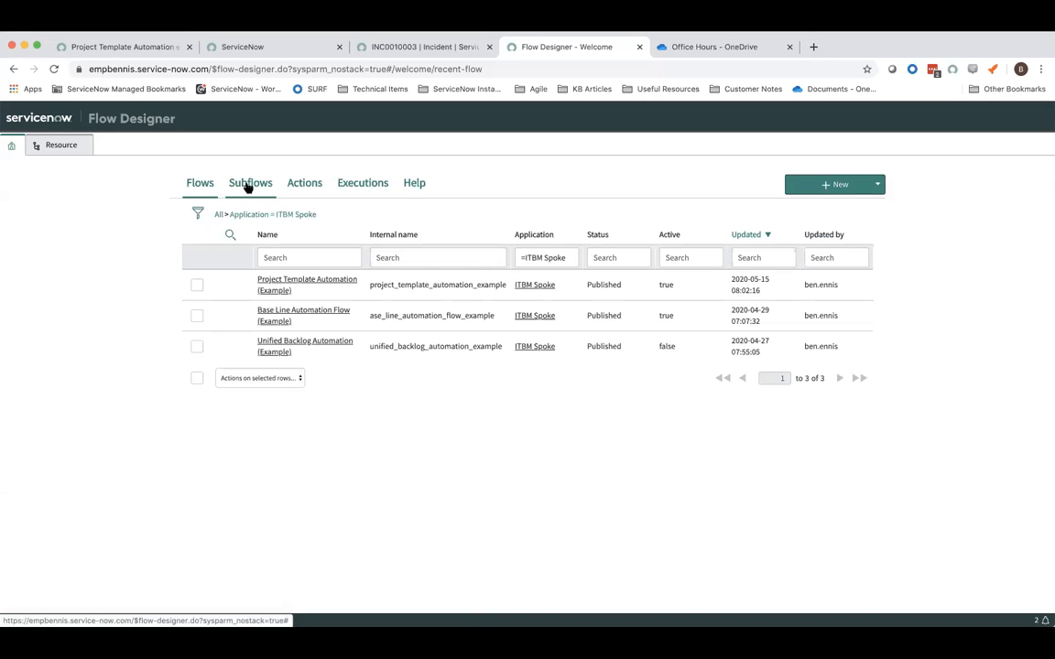
{"action": "left_click", "coordinate": [312, 183]}
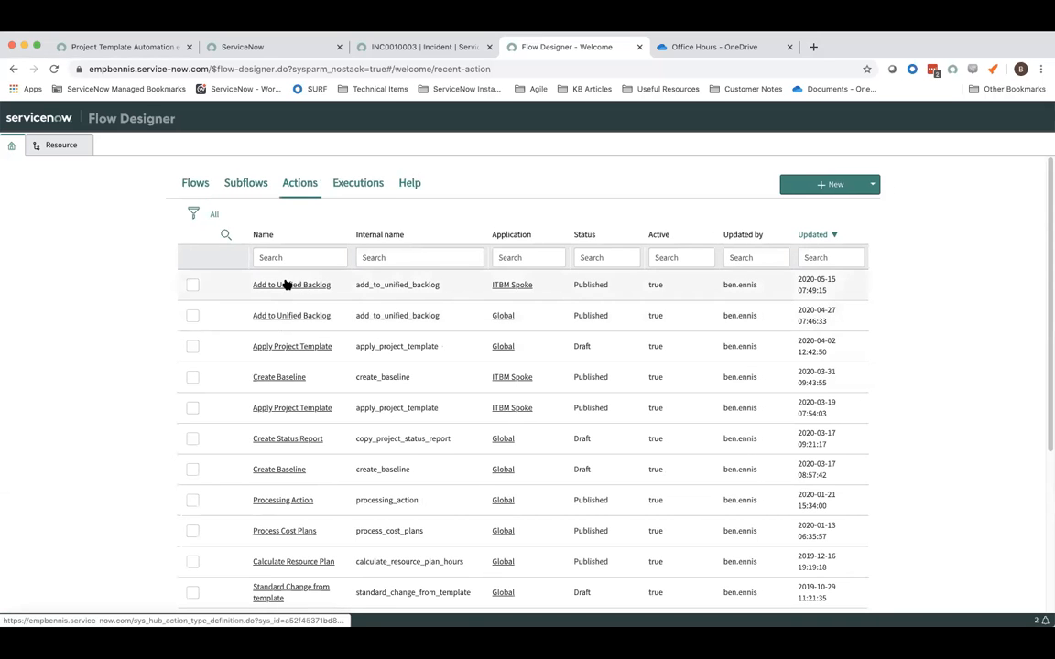
{"action": "left_click", "coordinate": [196, 187]}
Open the Project Template Automation (Example) flow and view the ITBM spoke's available actions without adding one.
{"action": "left_click", "coordinate": [292, 284]}
{"action": "left_click", "coordinate": [161, 304]}
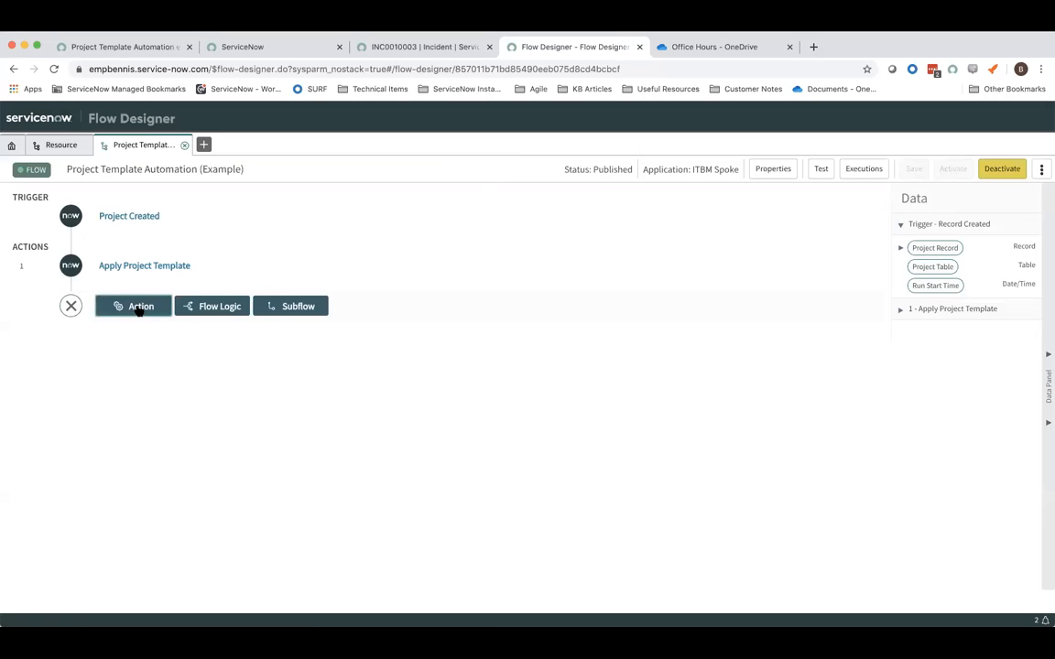
{"action": "left_click", "coordinate": [136, 306]}
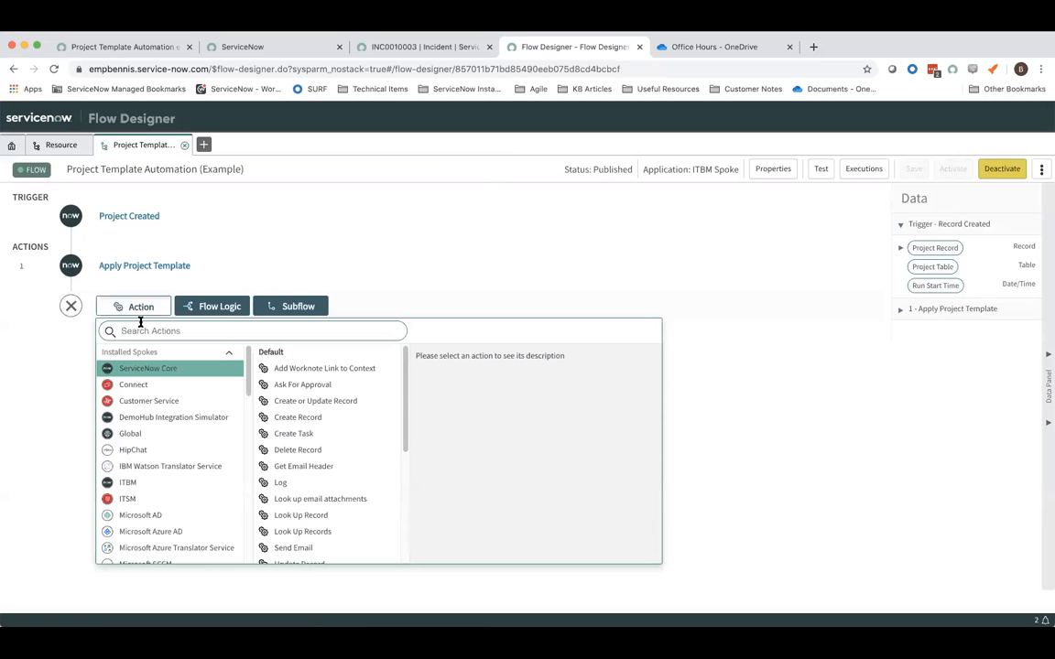
{"action": "left_click", "coordinate": [128, 485]}
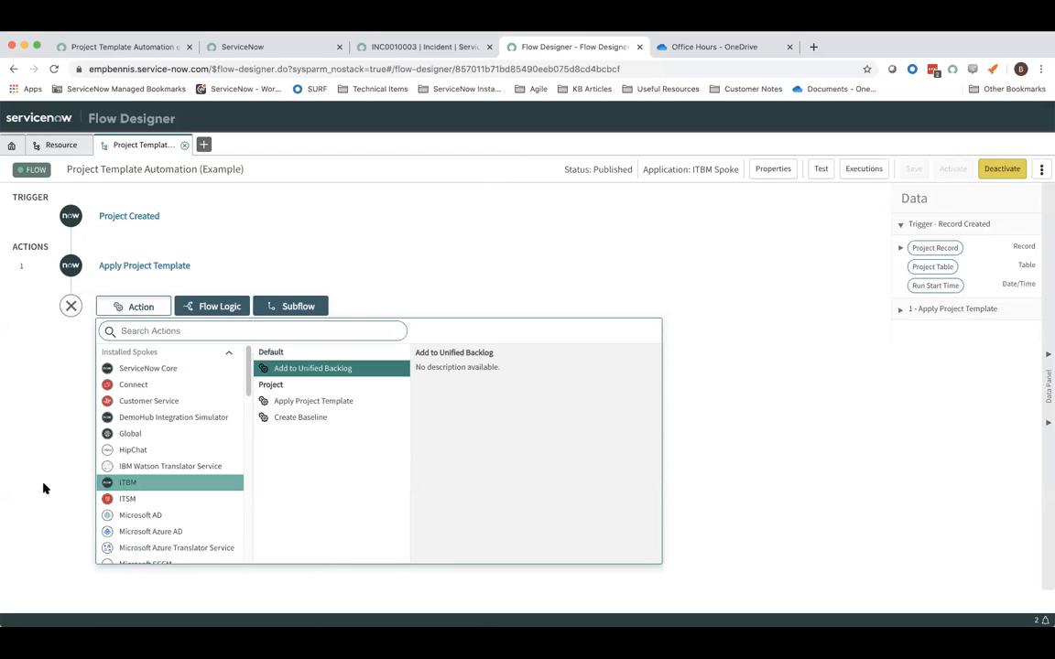
{"action": "left_click", "coordinate": [49, 457]}
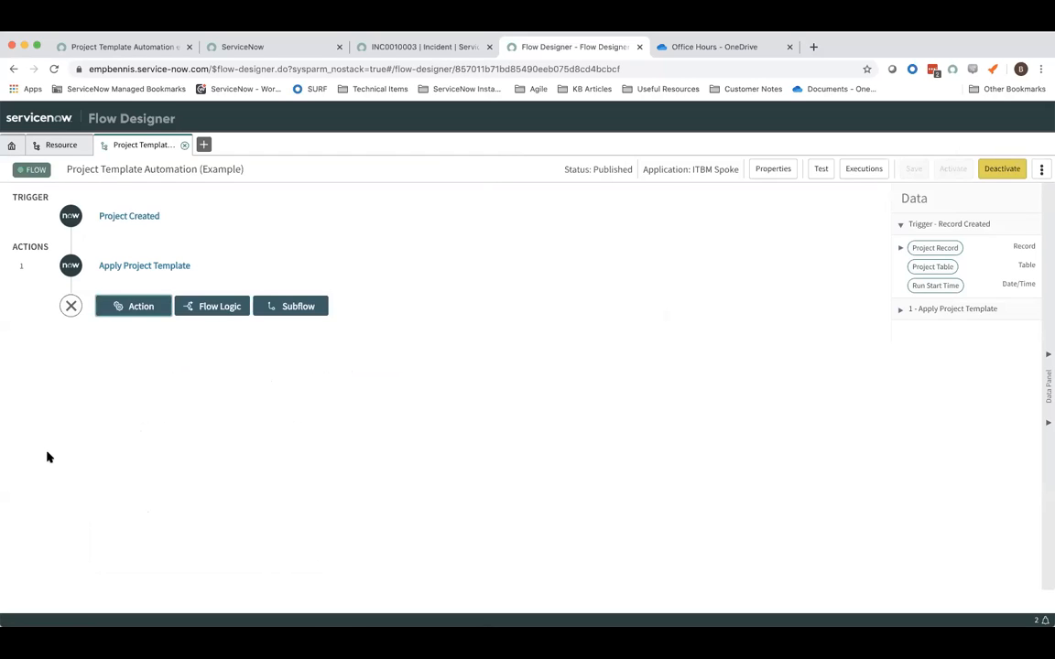
{"action": "left_click", "coordinate": [71, 307]}
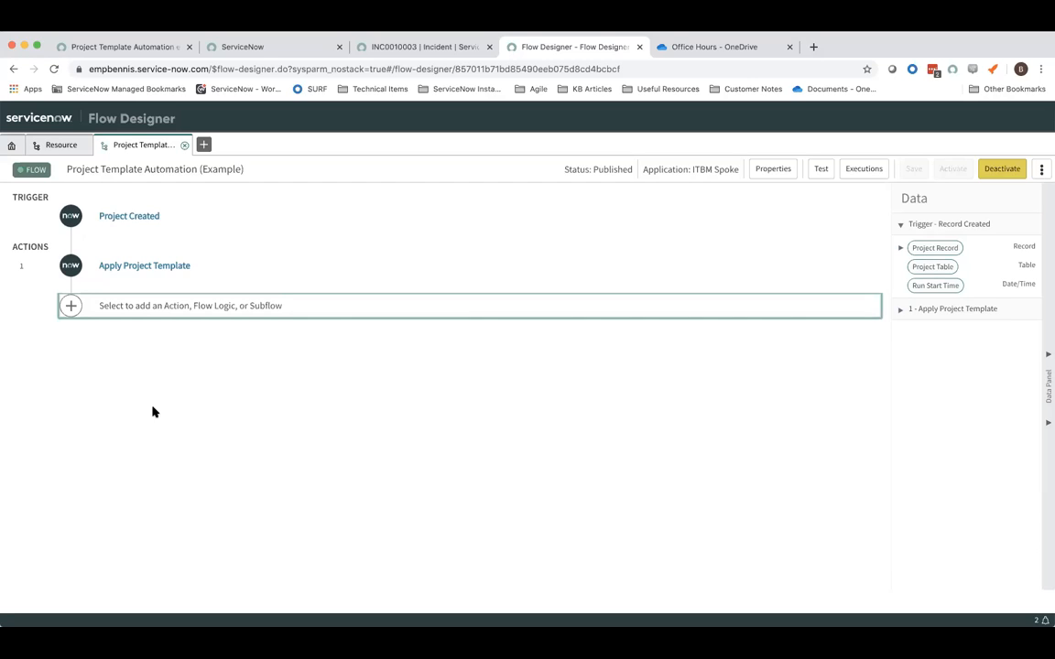
{"action": "left_click", "coordinate": [223, 427]}
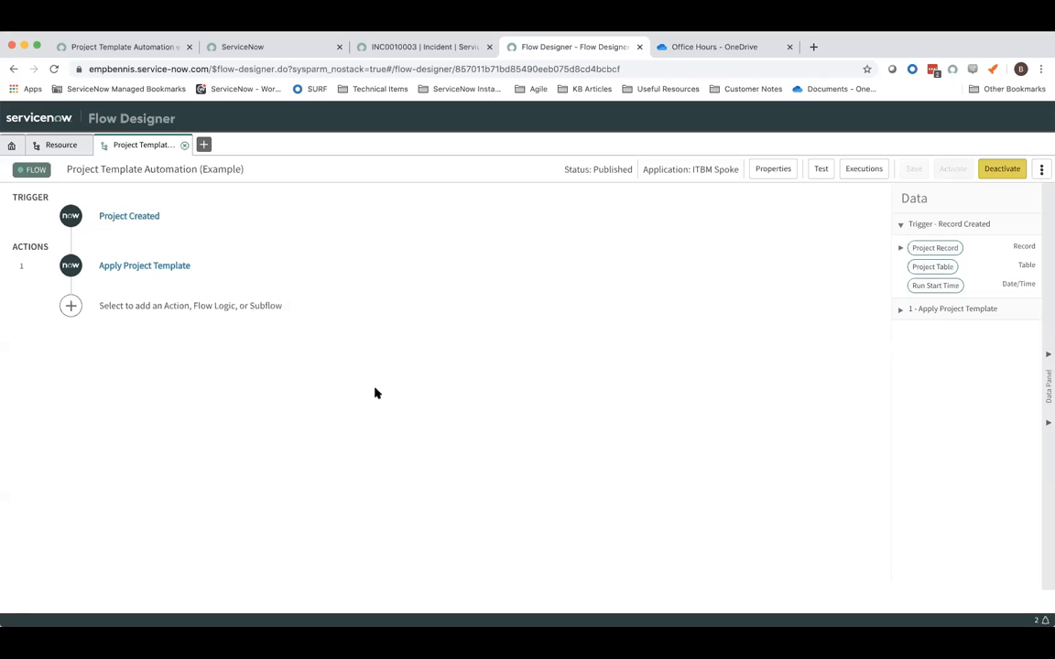
Close the open Resource and Project Template Automation (Example) flows, returning to the flow list.
{"action": "left_click", "coordinate": [11, 144]}
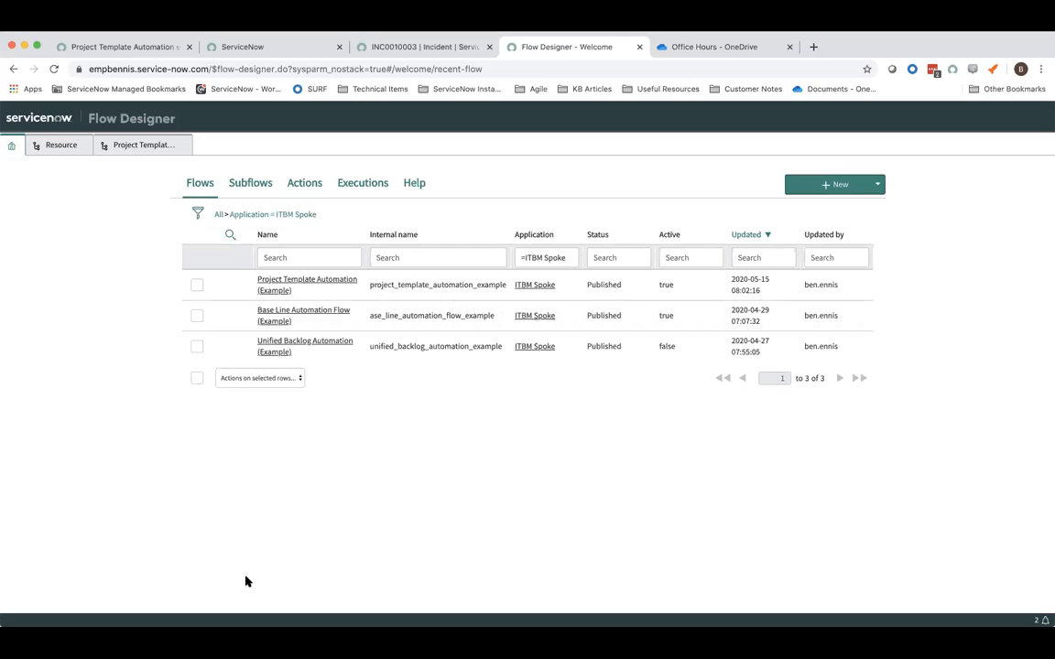
{"action": "left_click", "coordinate": [37, 143]}
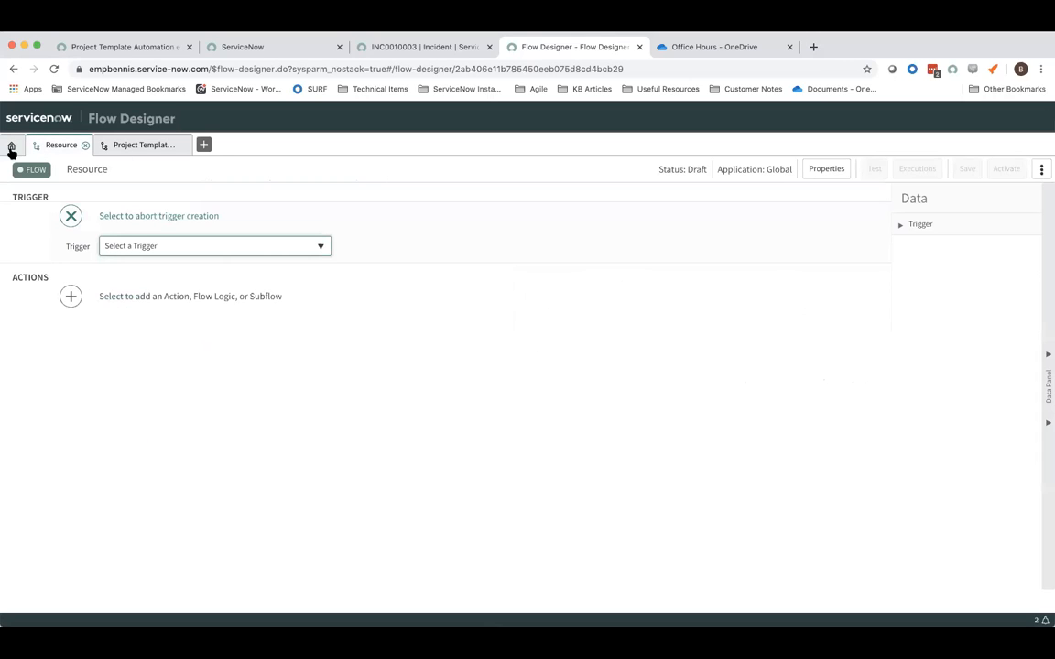
{"action": "left_click", "coordinate": [11, 147]}
{"action": "left_click", "coordinate": [85, 145]}
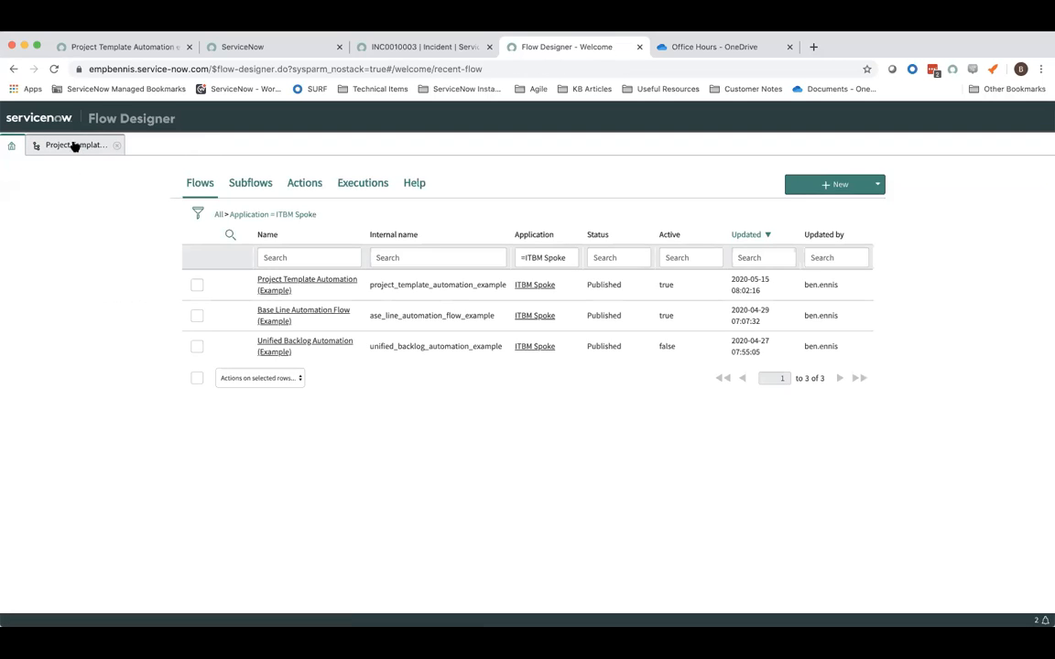
{"action": "left_click", "coordinate": [112, 144]}
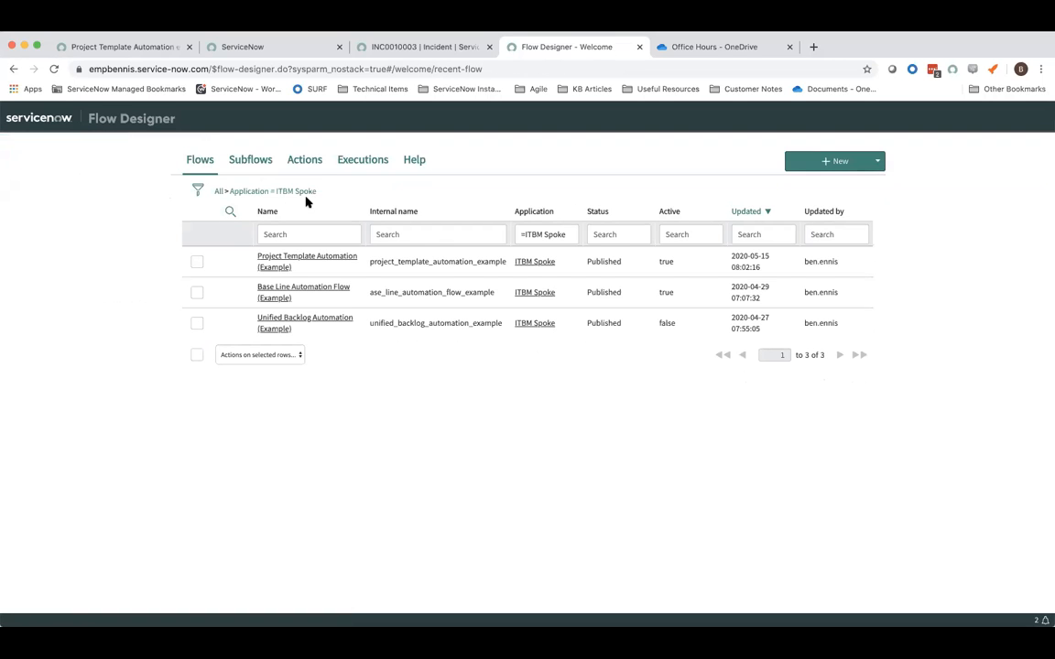
Clear the ITBM Spoke filter from the flow list and open the Resource Plan State Automation flow.
{"action": "left_click", "coordinate": [227, 192]}
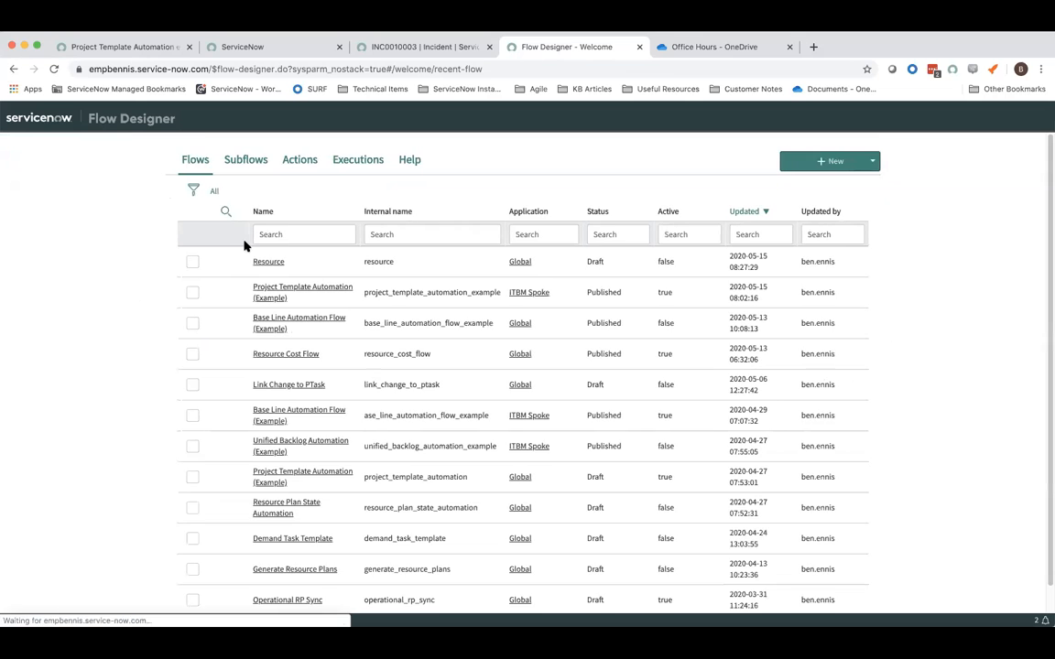
{"action": "scroll", "coordinate": [236, 258], "scroll_direction": "down", "scroll_amount": 1}
{"action": "scroll", "coordinate": [237, 257], "scroll_direction": "down", "scroll_amount": 3}
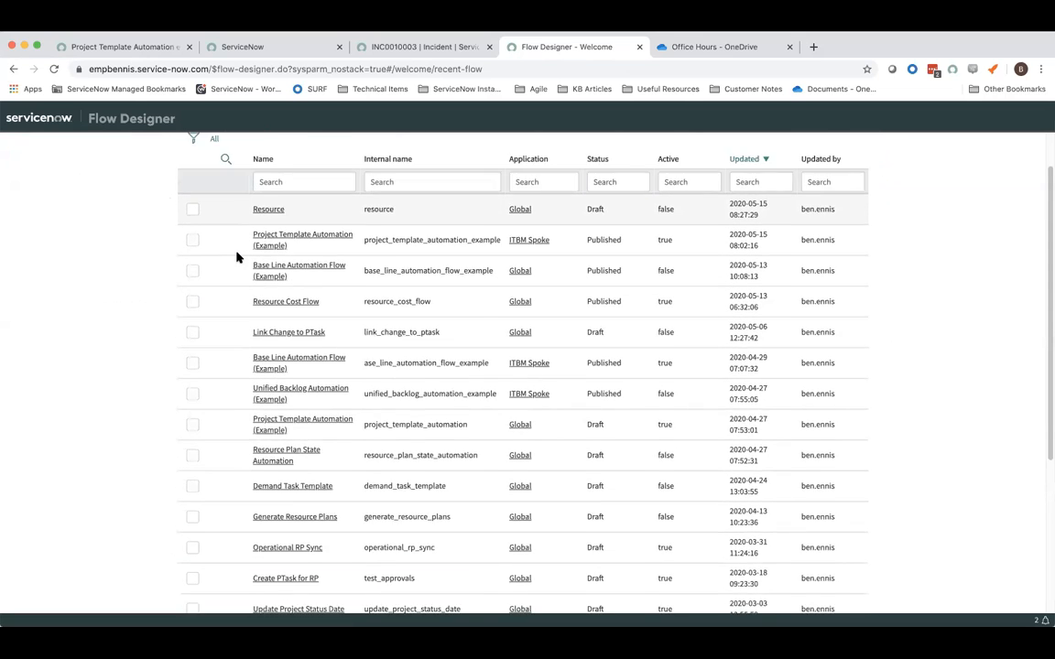
{"action": "scroll", "coordinate": [237, 257], "scroll_direction": "down", "scroll_amount": 2}
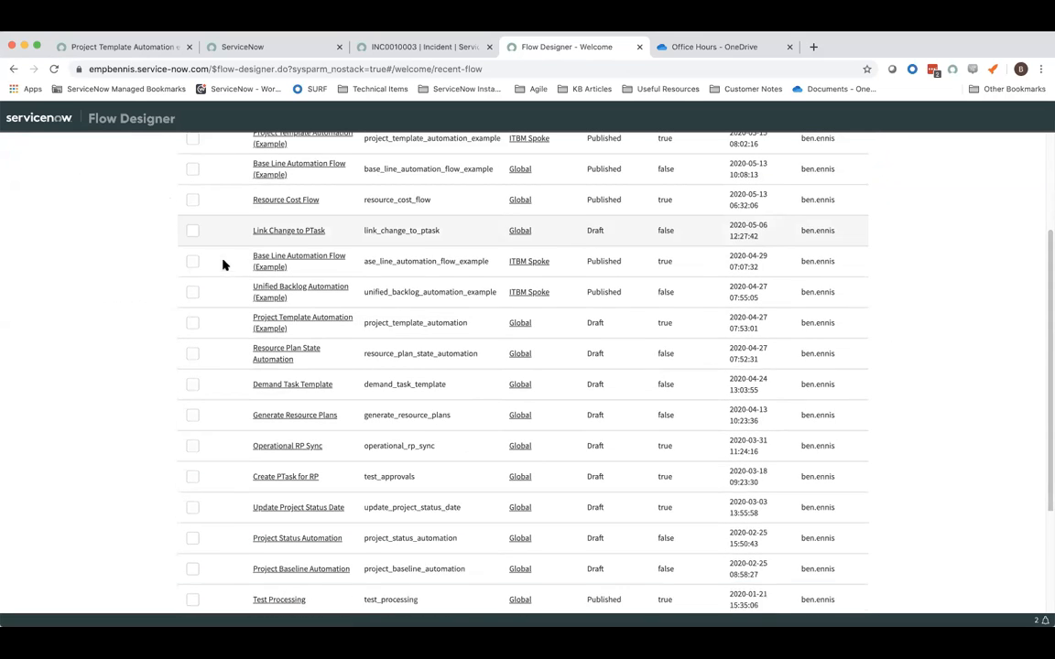
{"action": "left_click", "coordinate": [276, 316]}
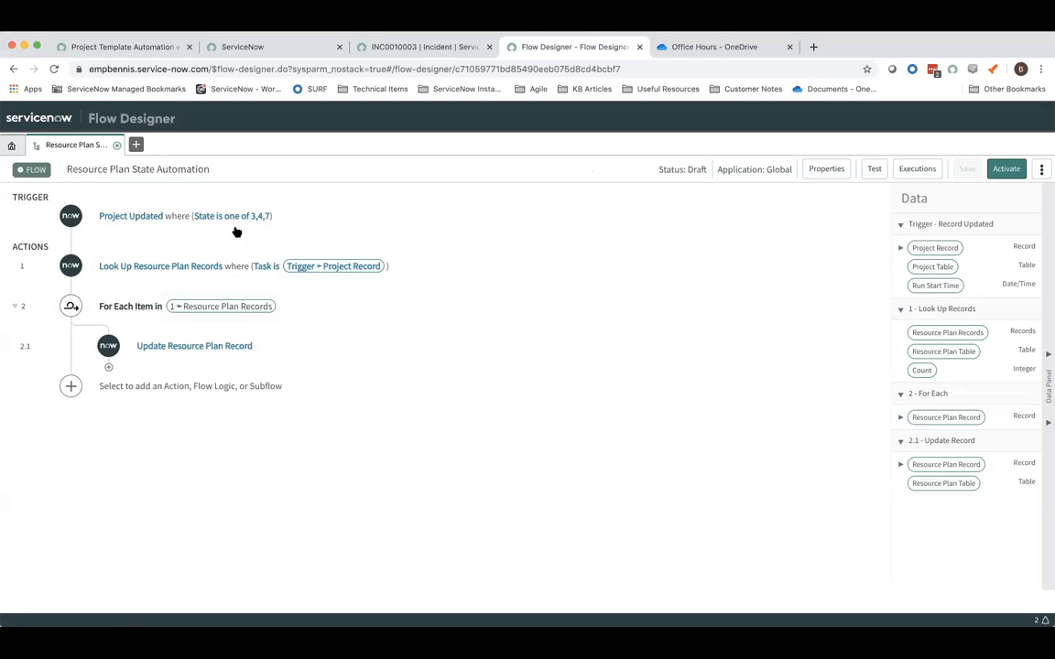
Examine the Project Updated trigger's table and the closed states selected in its State condition.
{"action": "left_click", "coordinate": [160, 218]}
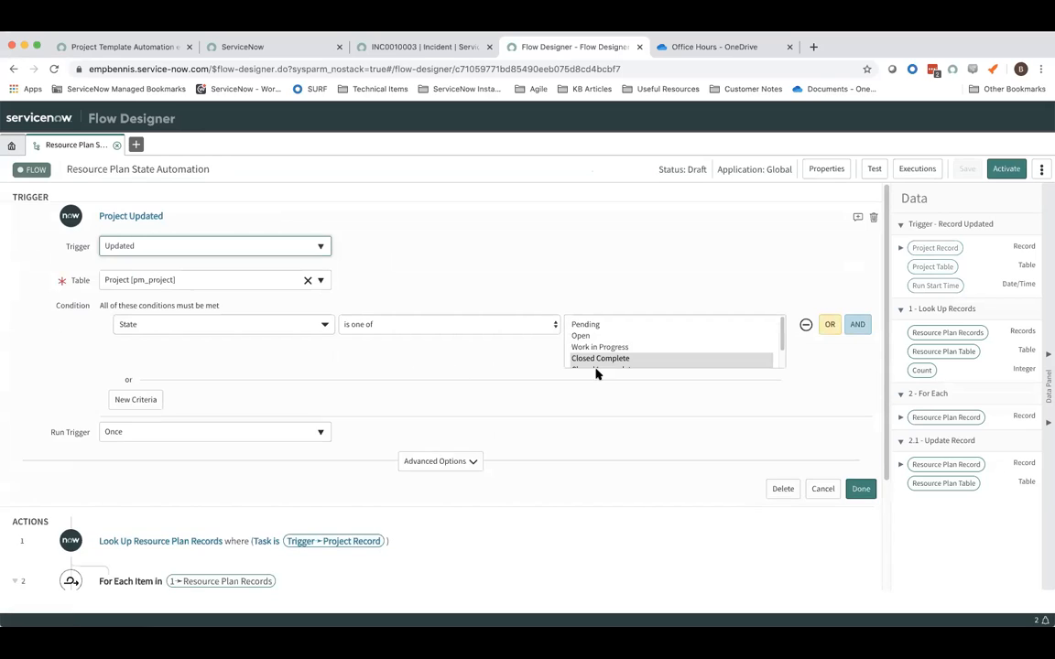
{"action": "scroll", "coordinate": [659, 340], "scroll_direction": "down", "scroll_amount": 2}
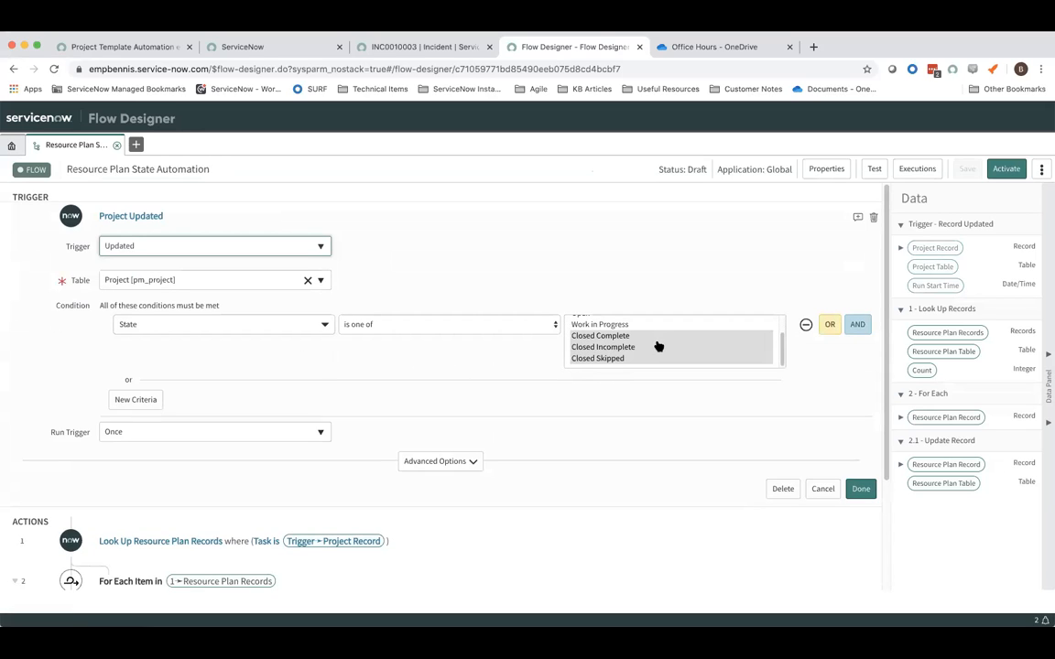
{"action": "scroll", "coordinate": [659, 346], "scroll_direction": "down", "scroll_amount": 1}
{"action": "scroll", "coordinate": [649, 346], "scroll_direction": "up", "scroll_amount": 1}
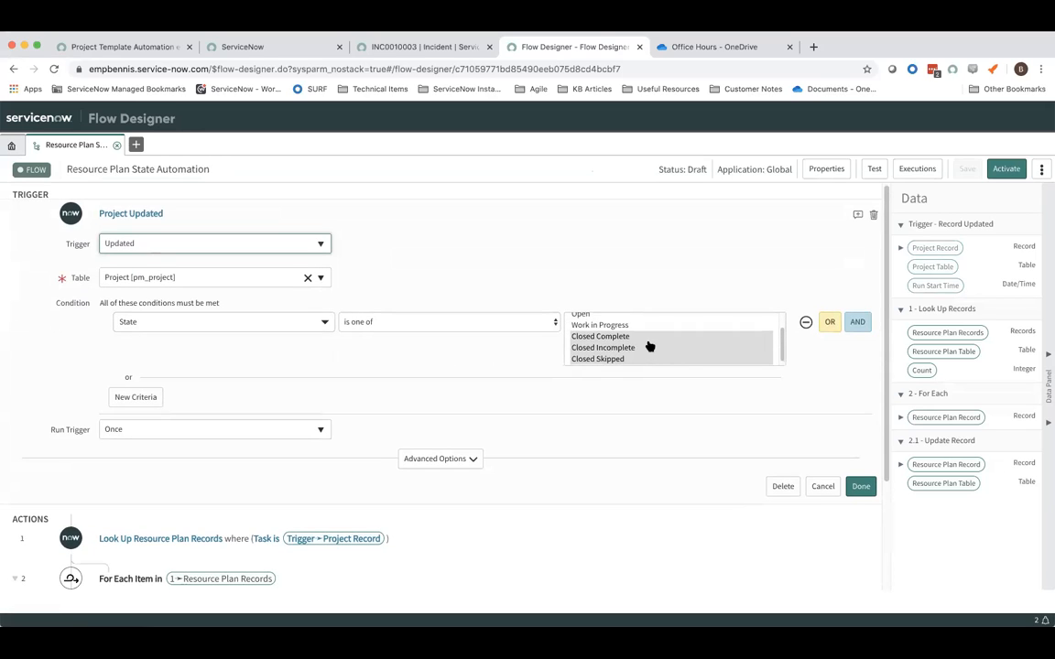
{"action": "scroll", "coordinate": [593, 361], "scroll_direction": "down", "scroll_amount": 1}
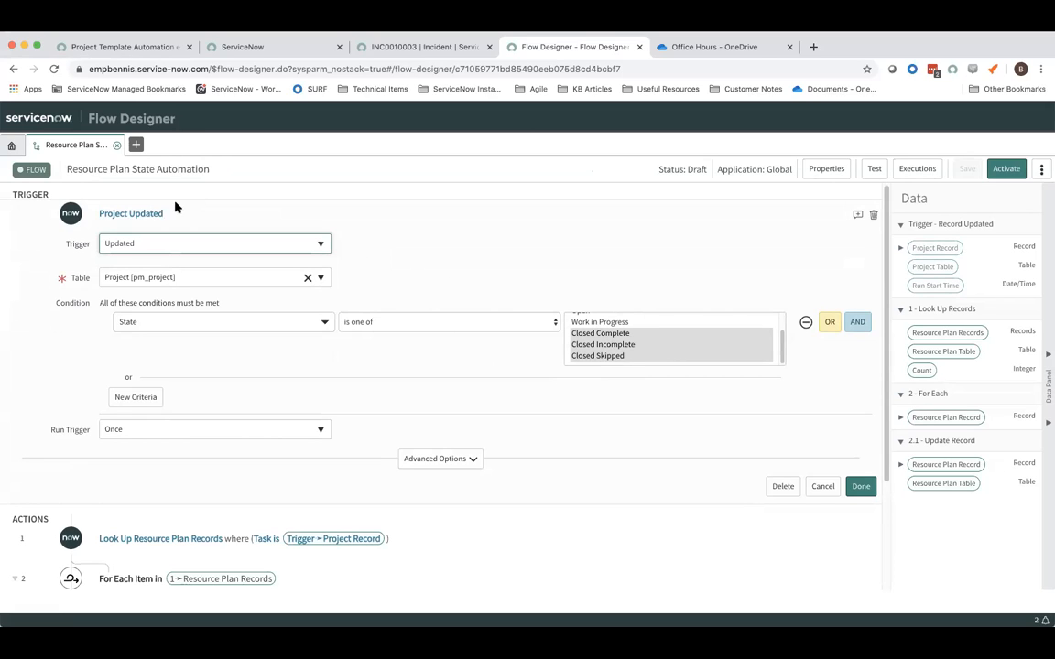
{"action": "scroll", "coordinate": [631, 355], "scroll_direction": "up", "scroll_amount": 1}
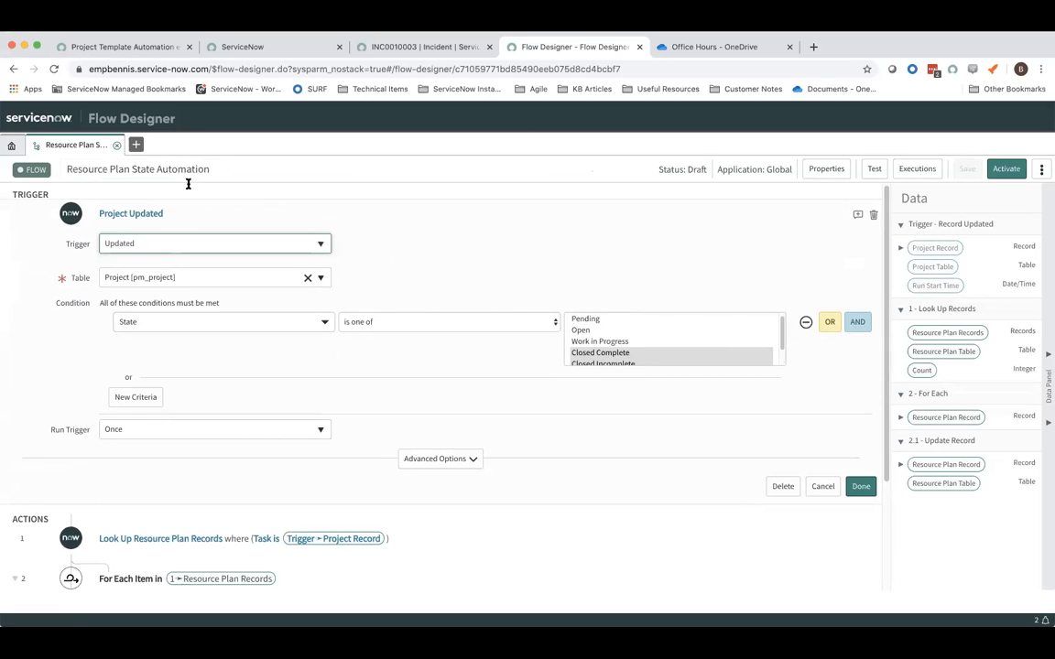
{"action": "left_click", "coordinate": [114, 215]}
Examine the settings of the Look Up Resource Plan Records and Update Resource Plan Record actions, collapsing each one.
{"action": "left_click", "coordinate": [194, 265]}
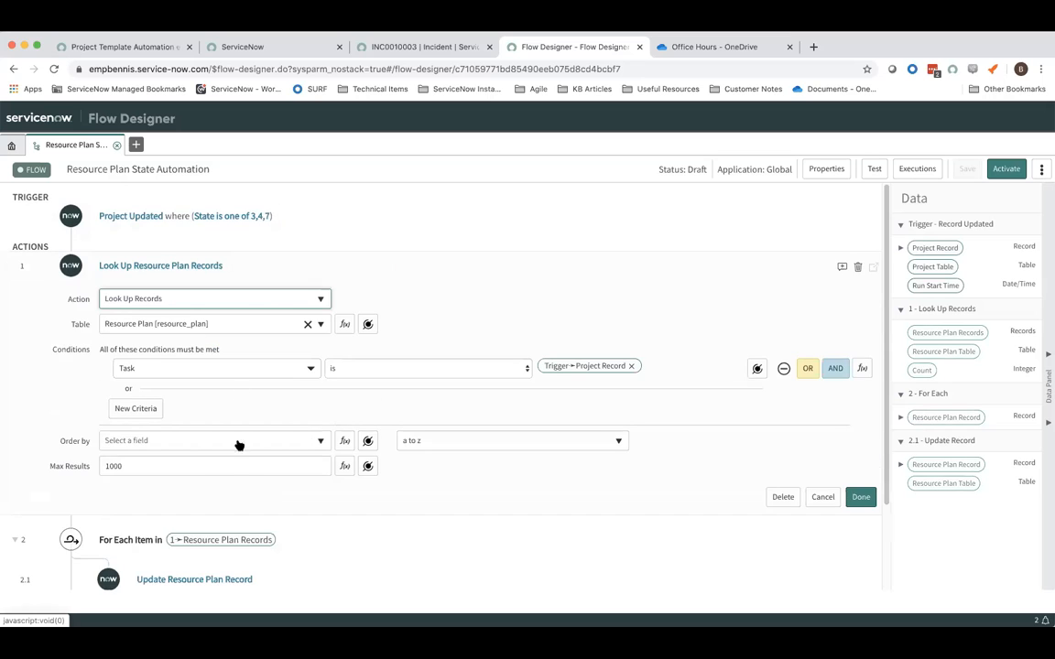
{"action": "left_click", "coordinate": [172, 267]}
{"action": "left_click", "coordinate": [182, 348]}
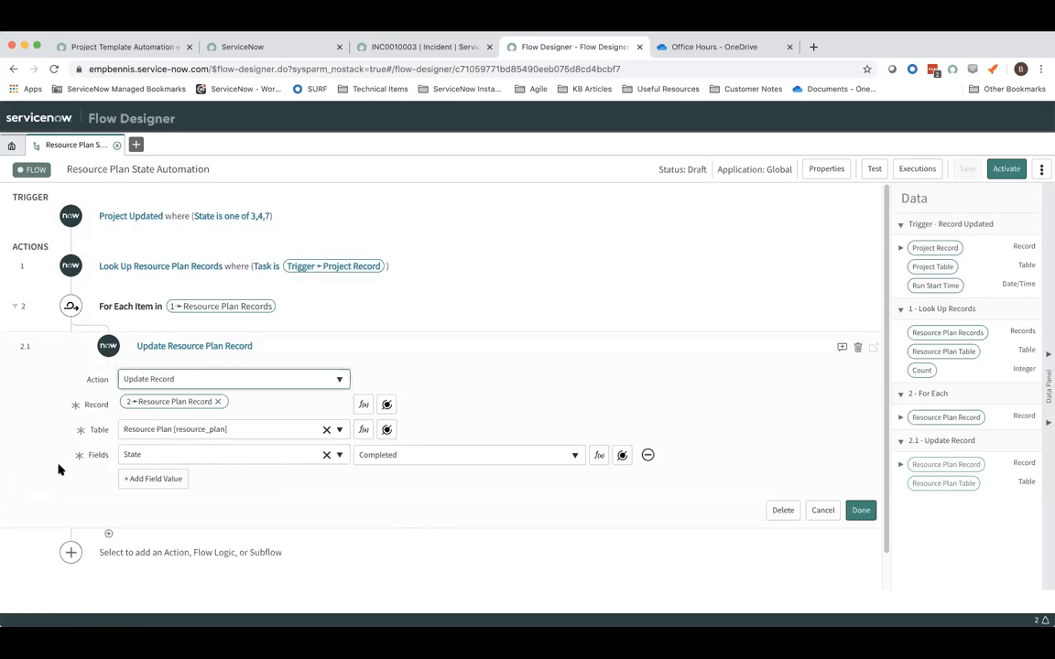
{"action": "left_click", "coordinate": [188, 347]}
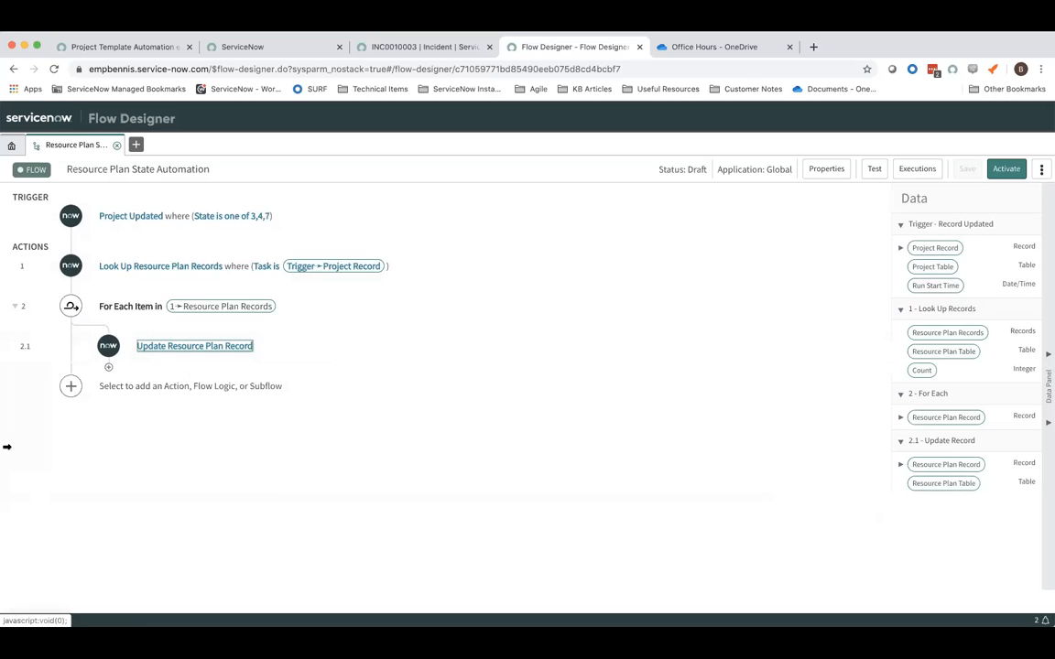
{"action": "left_click", "coordinate": [436, 161]}
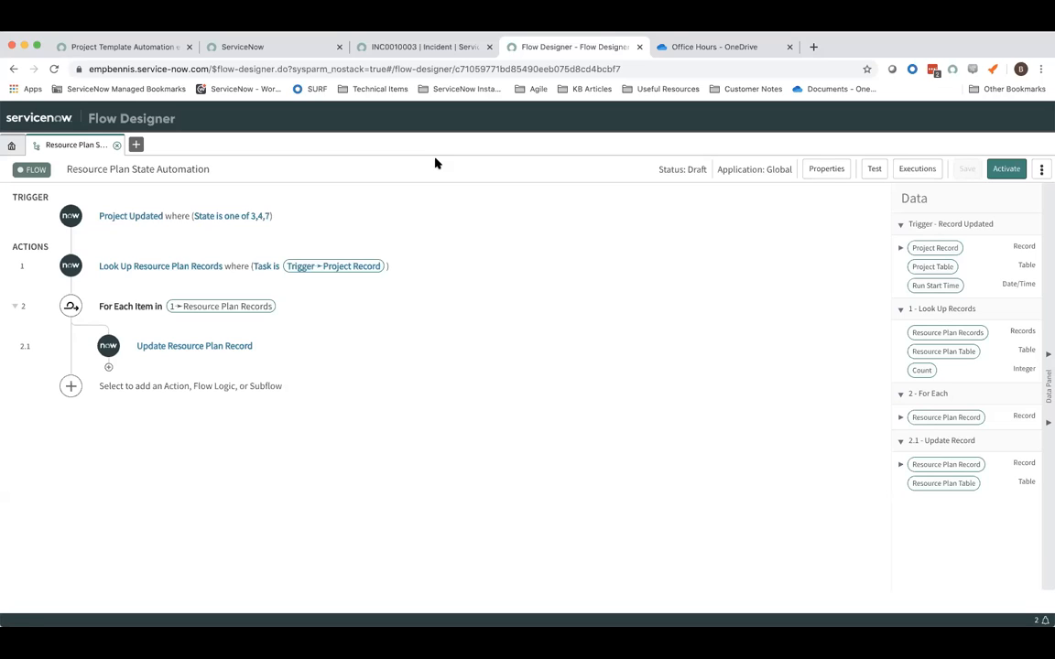
Open the Resource flow from the flow list and bring up the choice of actions to add.
{"action": "left_click", "coordinate": [11, 145]}
{"action": "left_click", "coordinate": [834, 184]}
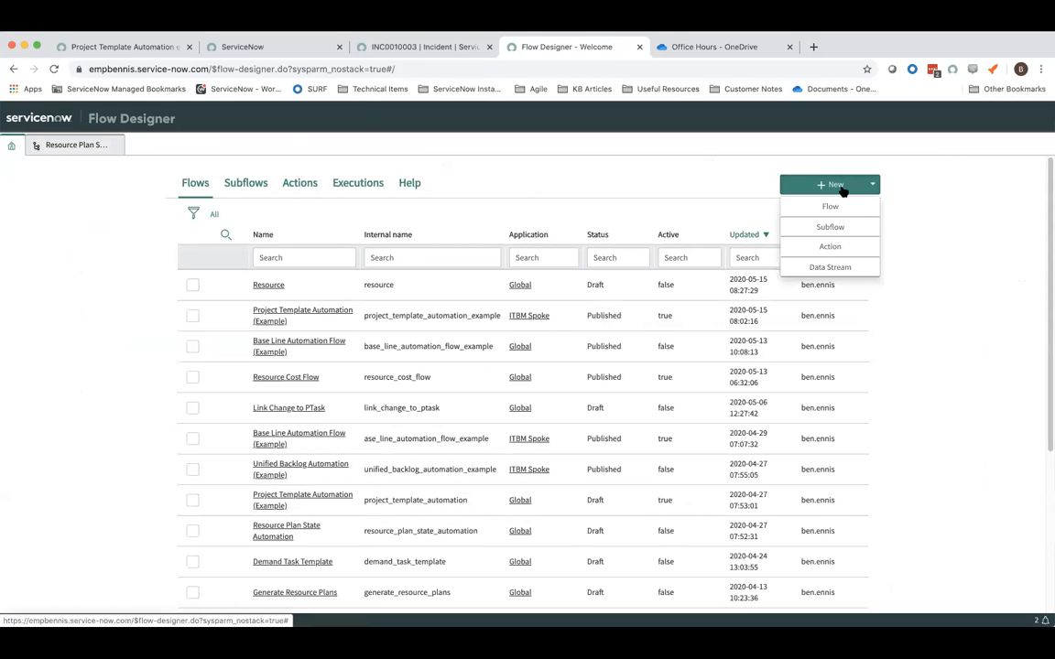
{"action": "left_click", "coordinate": [847, 210]}
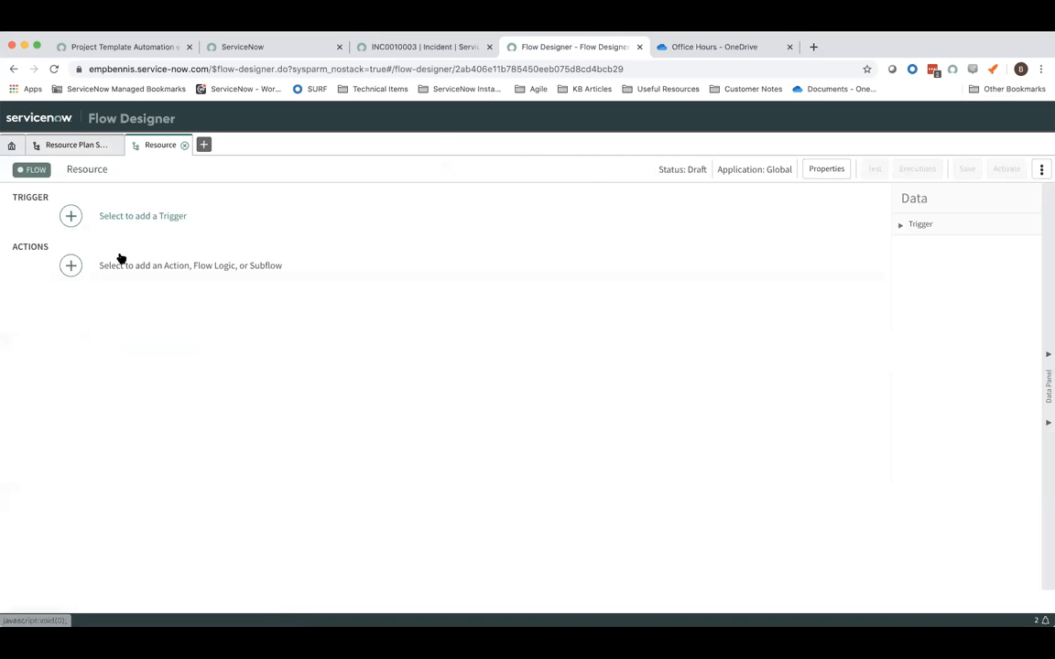
{"action": "left_click", "coordinate": [67, 268]}
{"action": "left_click", "coordinate": [133, 268]}
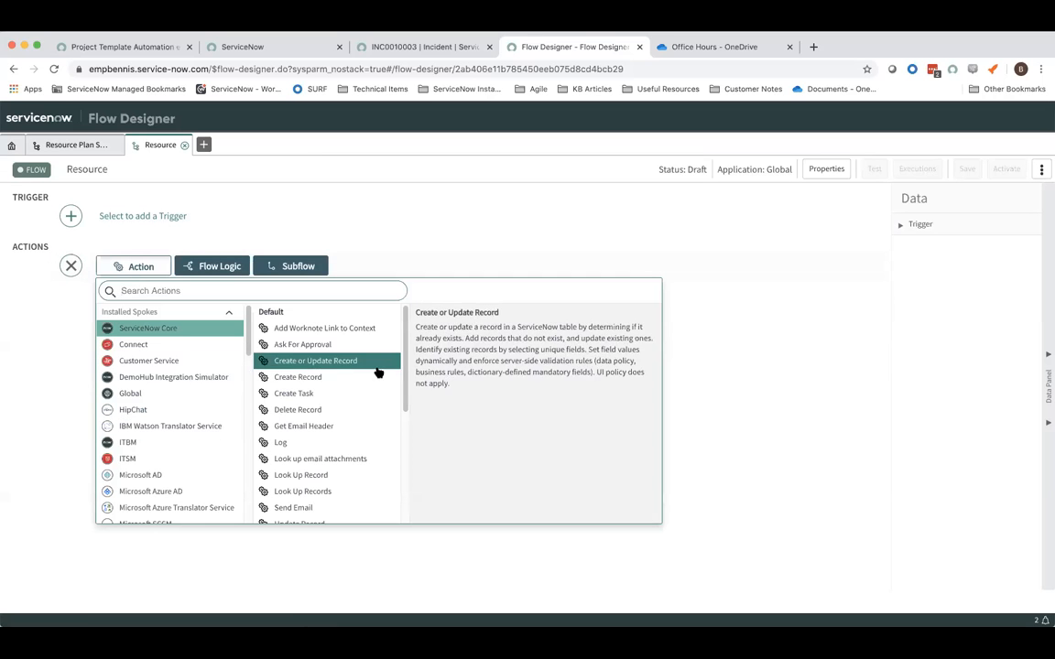
Examine the actions offered by the ServiceNow Core, Global and ITSM spokes.
{"action": "scroll", "coordinate": [377, 370], "scroll_direction": "down", "scroll_amount": 5}
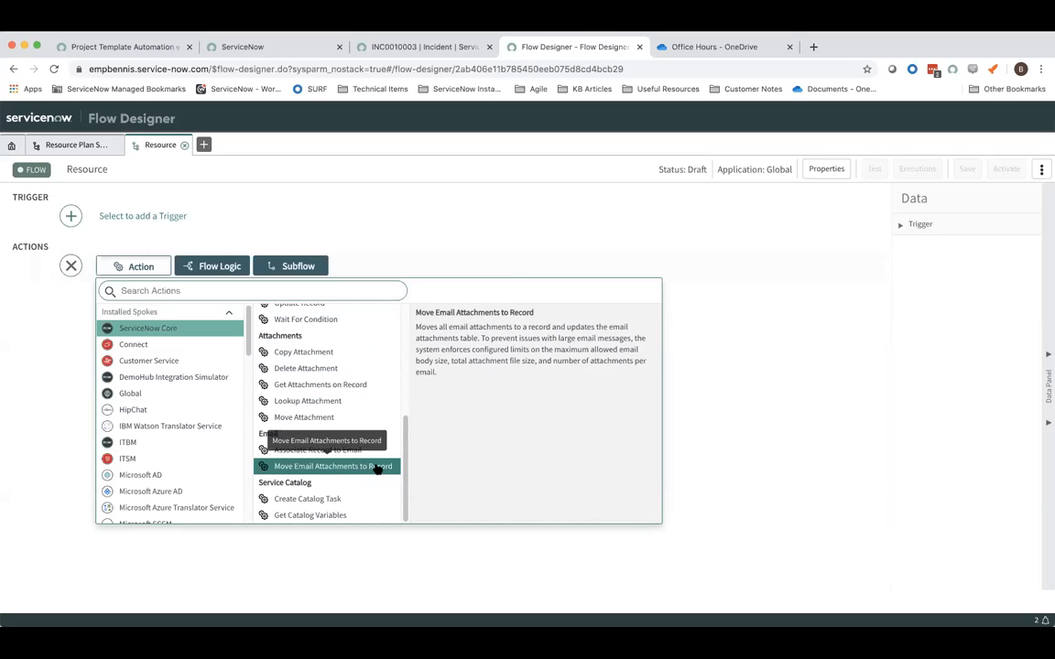
{"action": "scroll", "coordinate": [365, 417], "scroll_direction": "up", "scroll_amount": 3}
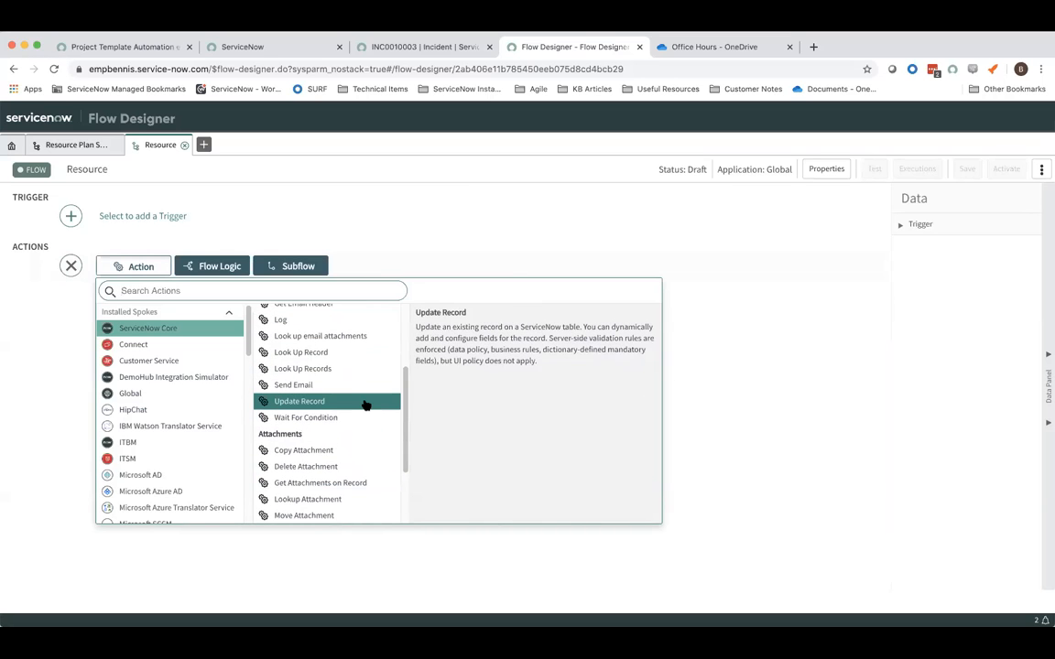
{"action": "scroll", "coordinate": [364, 424], "scroll_direction": "up", "scroll_amount": 3}
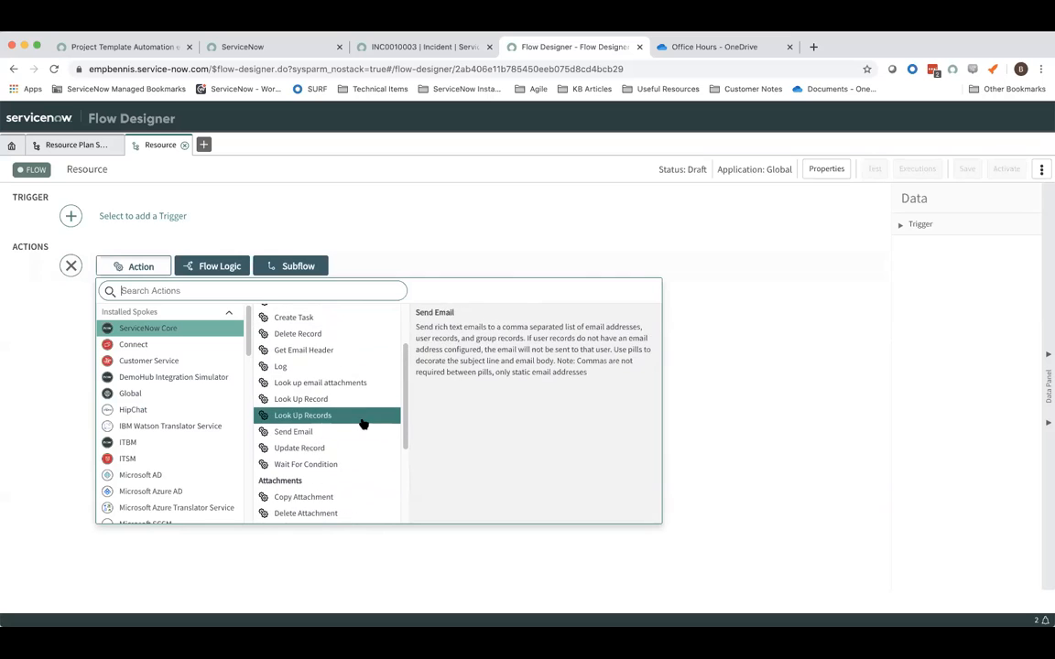
{"action": "scroll", "coordinate": [361, 424], "scroll_direction": "up", "scroll_amount": 4}
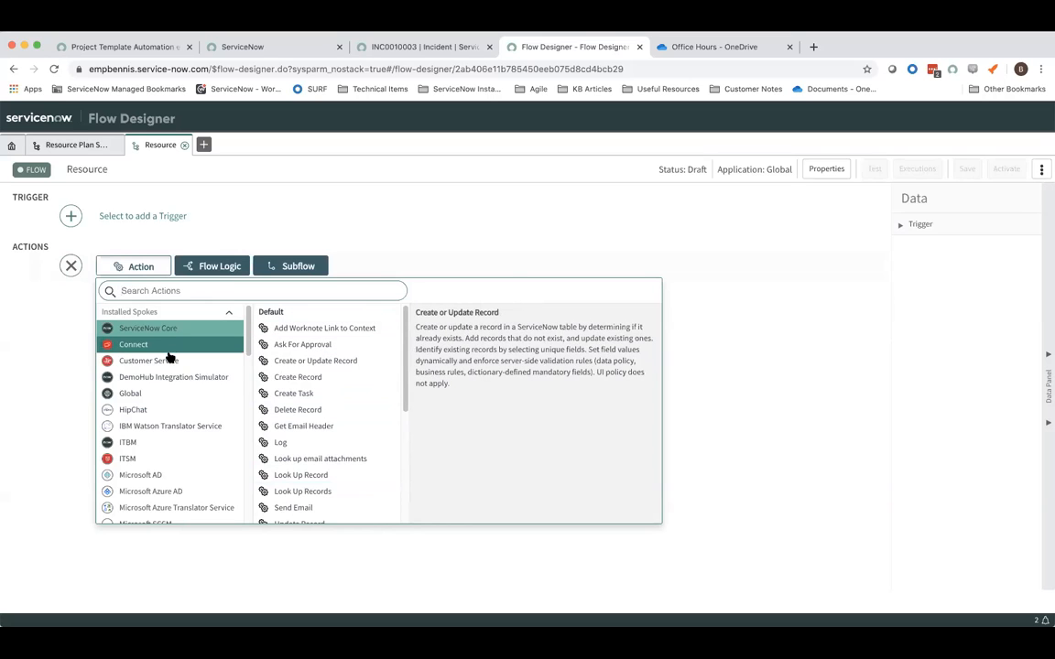
{"action": "left_click", "coordinate": [132, 394]}
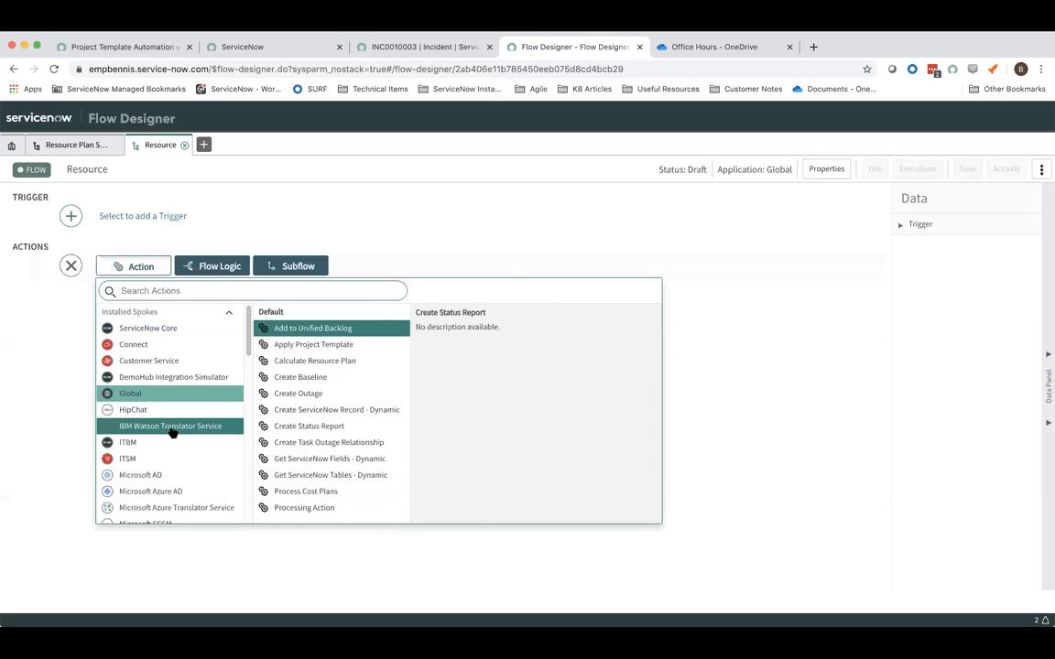
{"action": "scroll", "coordinate": [174, 427], "scroll_direction": "down", "scroll_amount": 1}
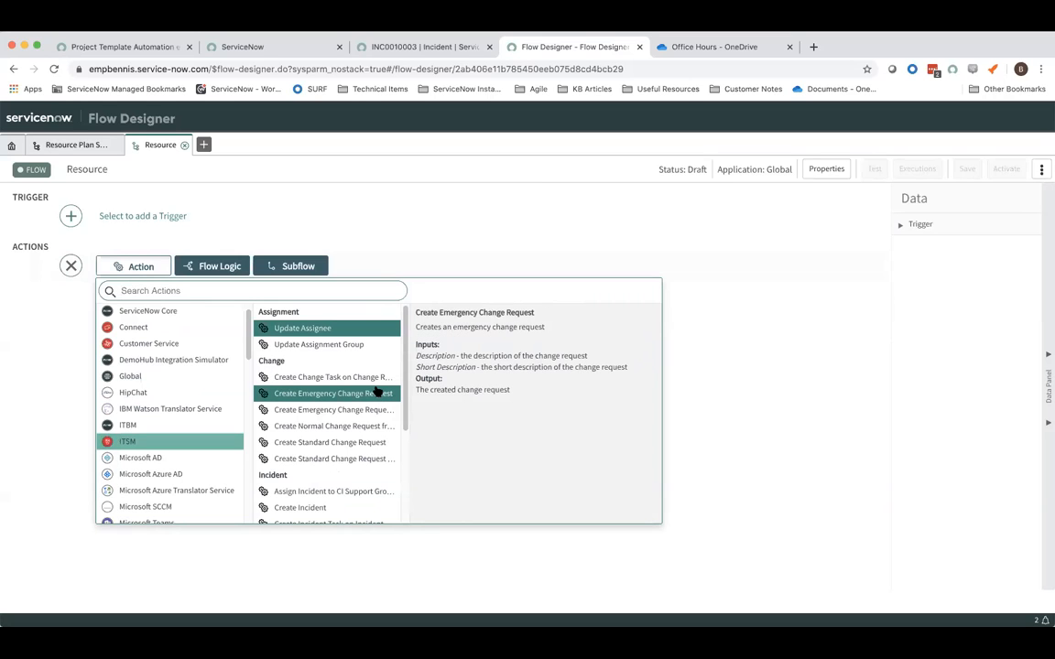
{"action": "scroll", "coordinate": [375, 392], "scroll_direction": "down", "scroll_amount": 3}
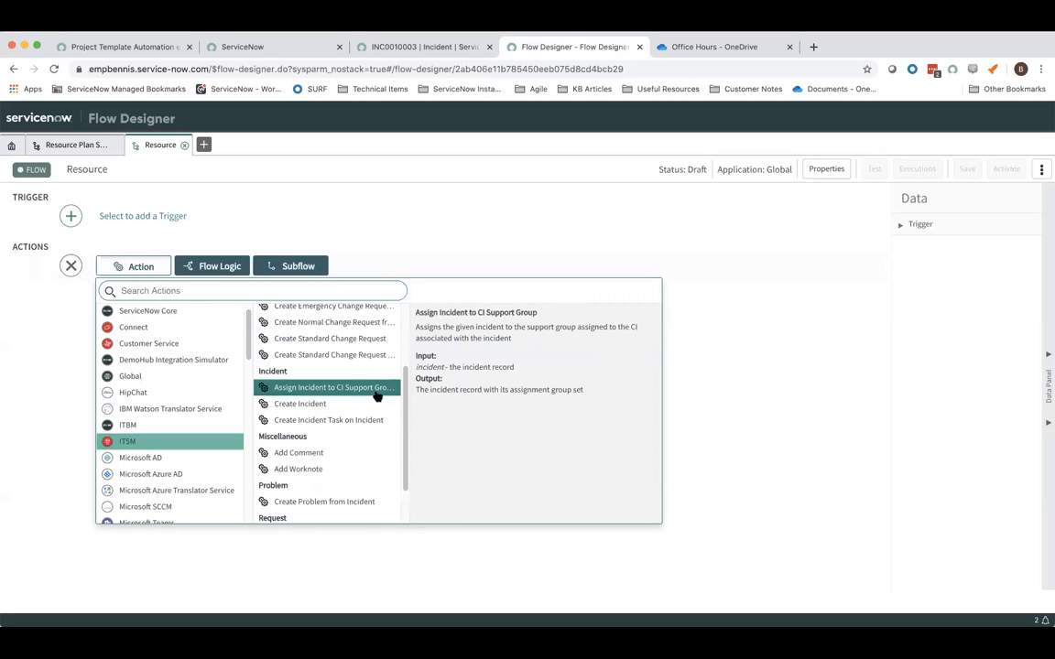
{"action": "scroll", "coordinate": [376, 395], "scroll_direction": "down", "scroll_amount": 2}
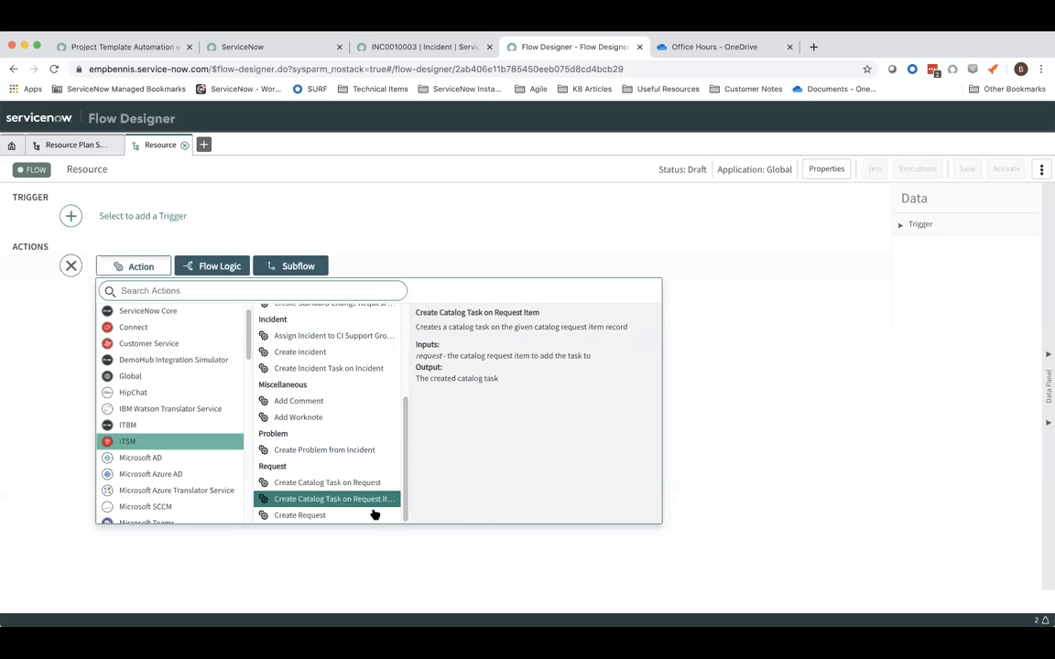
{"action": "scroll", "coordinate": [342, 420], "scroll_direction": "up", "scroll_amount": 1}
{"action": "scroll", "coordinate": [342, 403], "scroll_direction": "up", "scroll_amount": 2}
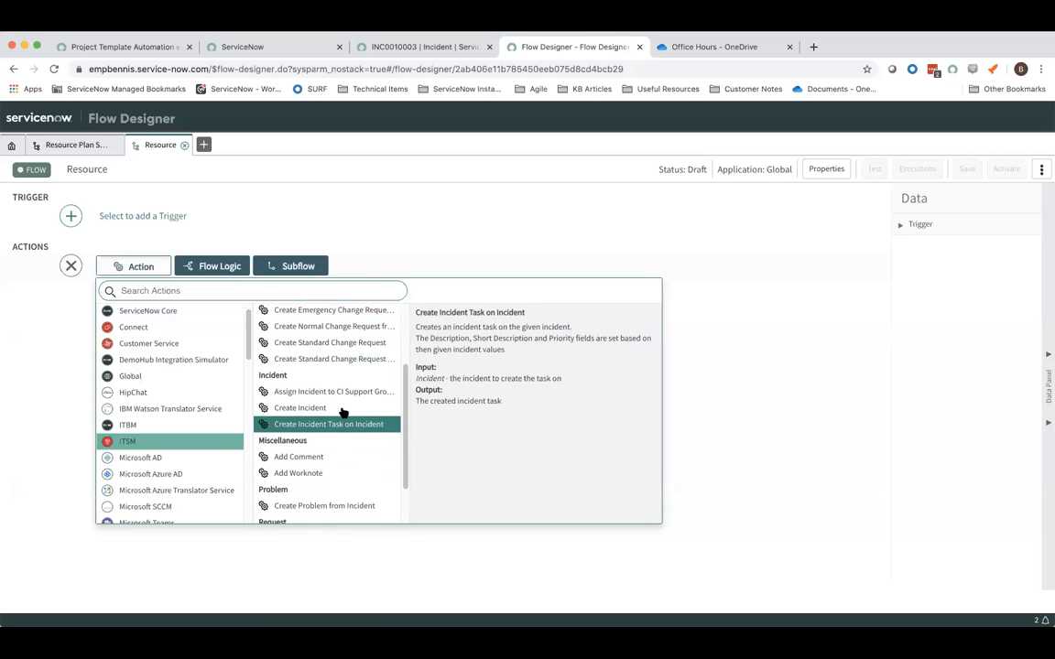
{"action": "scroll", "coordinate": [342, 396], "scroll_direction": "up", "scroll_amount": 1}
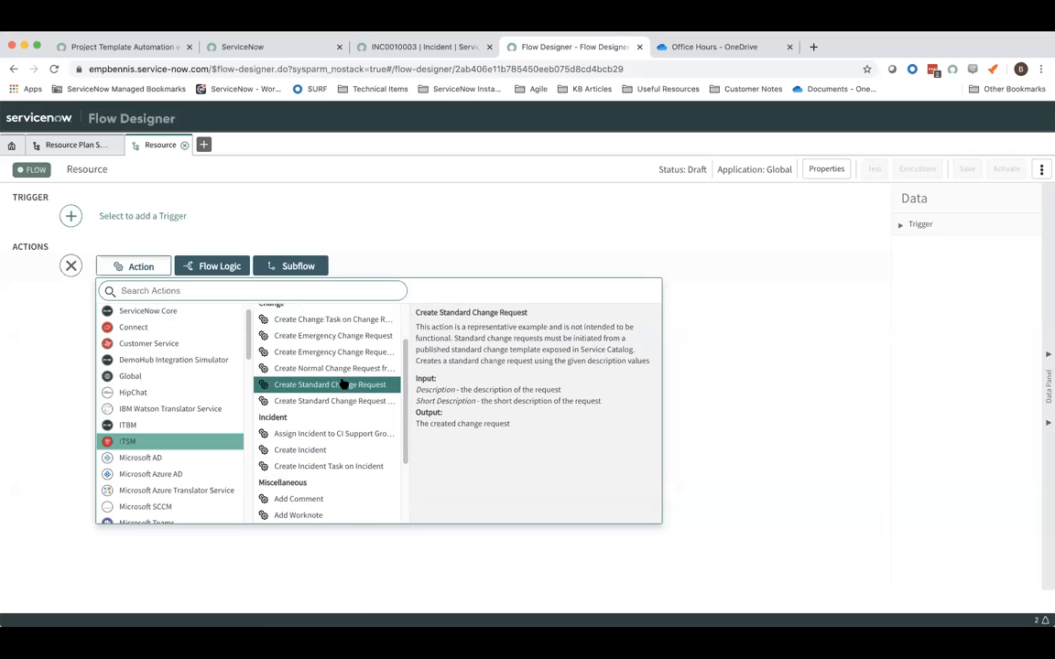
Add the Ask For Approval action from the ServiceNow Core spoke to the Resource flow.
{"action": "left_click", "coordinate": [133, 426]}
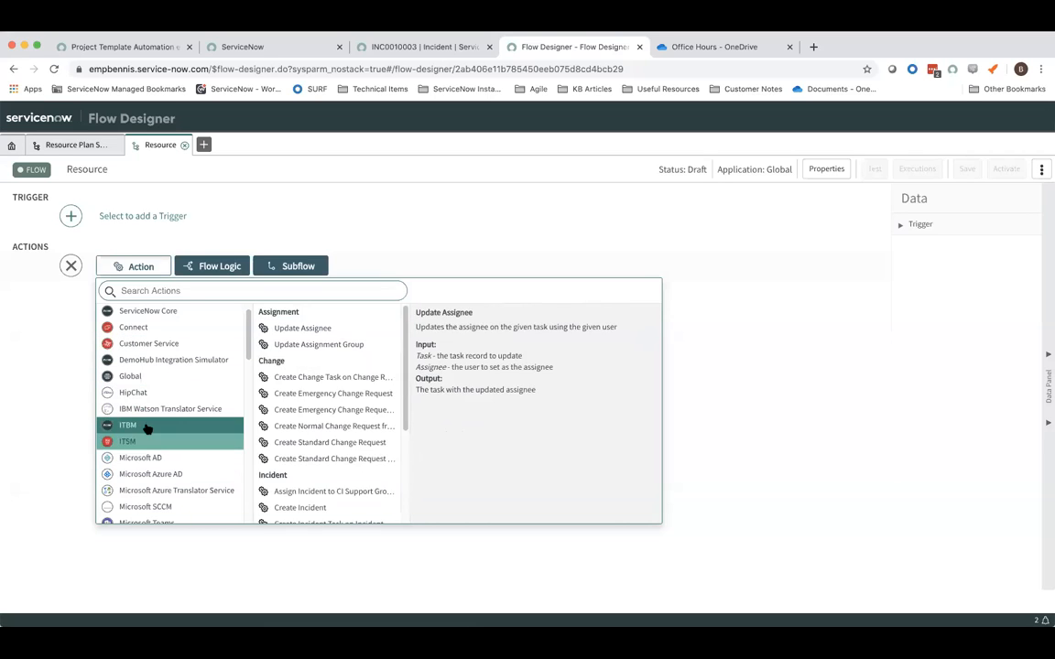
{"action": "left_click", "coordinate": [151, 313]}
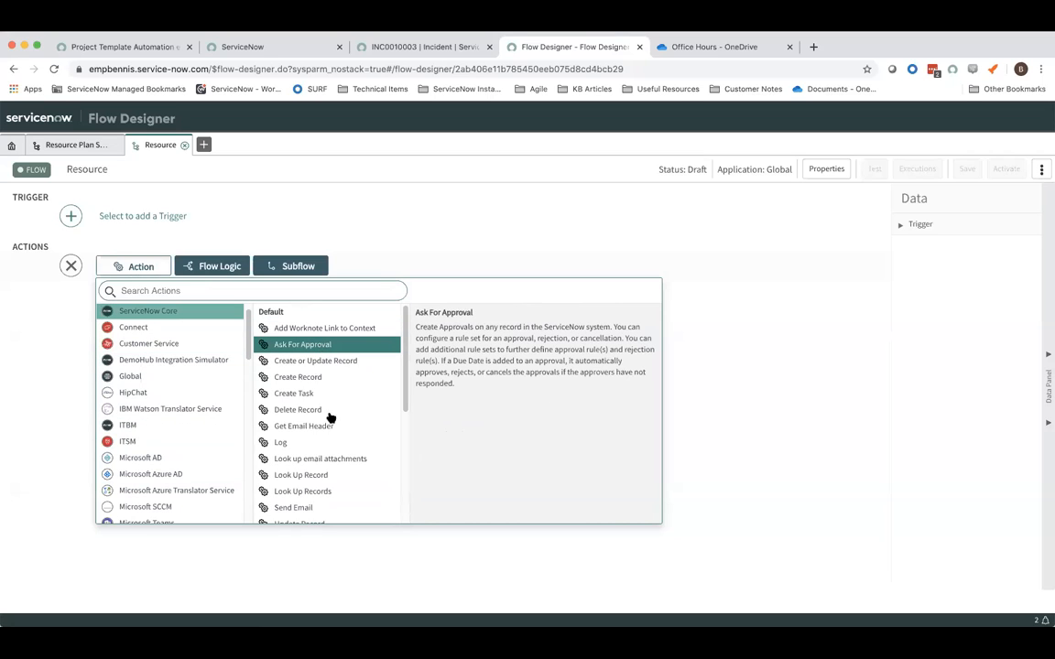
{"action": "left_click", "coordinate": [312, 344]}
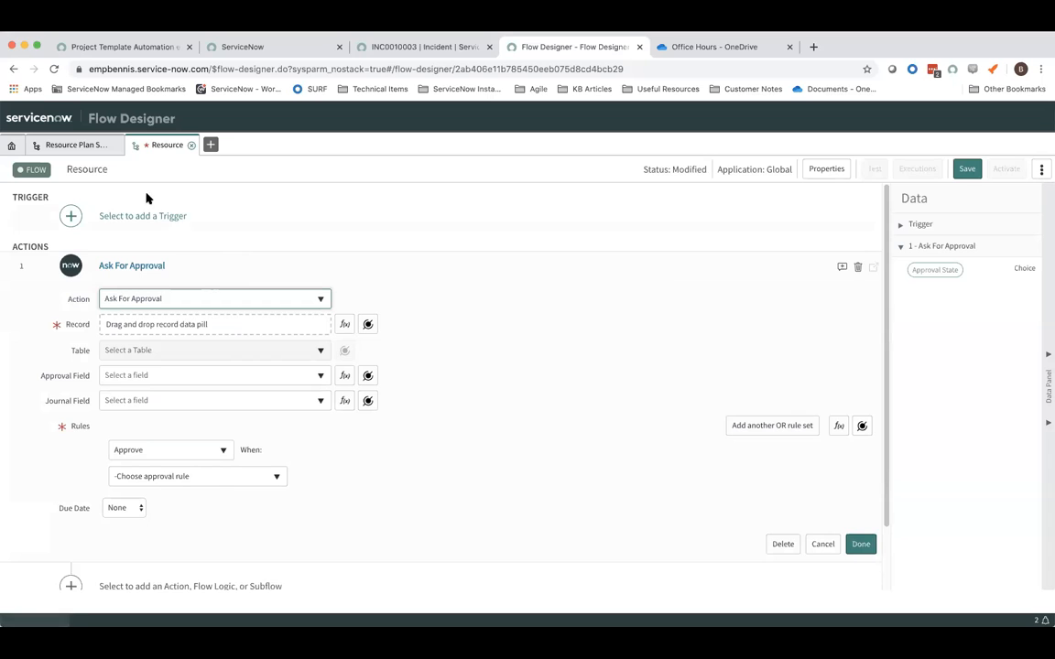
Add a record Created trigger on the Enhancement [rm_enhancement] table to the Resource flow.
{"action": "left_click", "coordinate": [156, 217]}
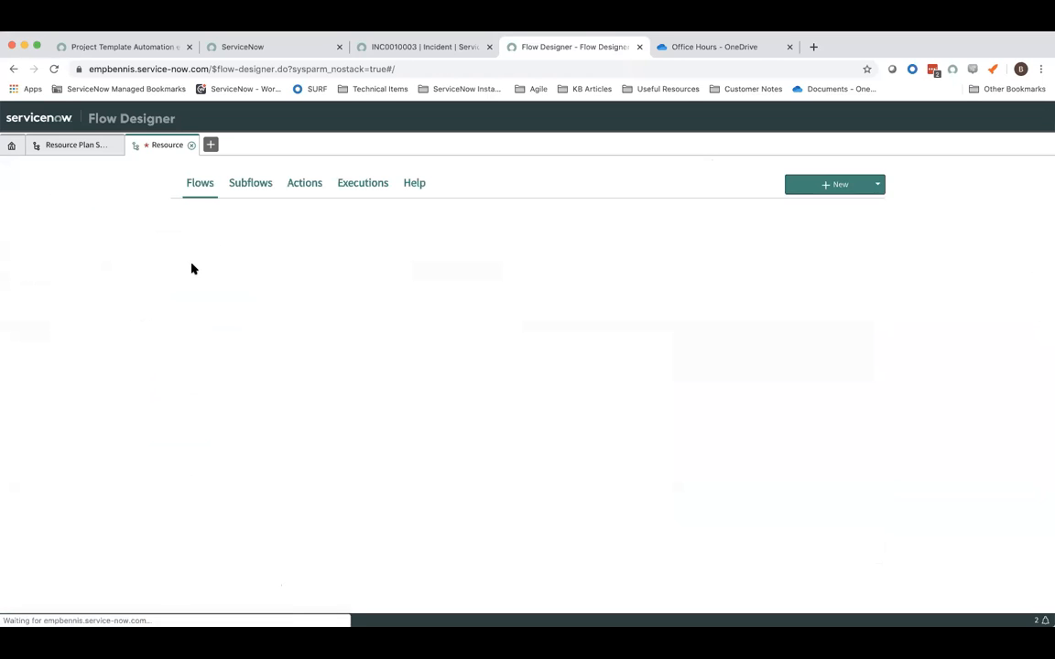
{"action": "left_click", "coordinate": [64, 147]}
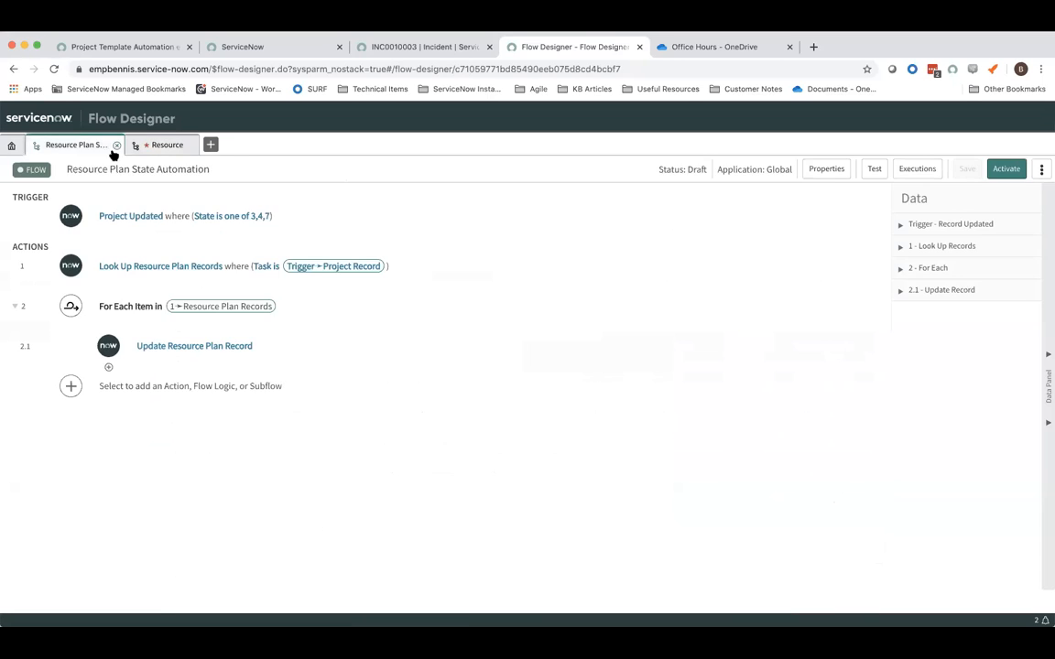
{"action": "left_click", "coordinate": [160, 147]}
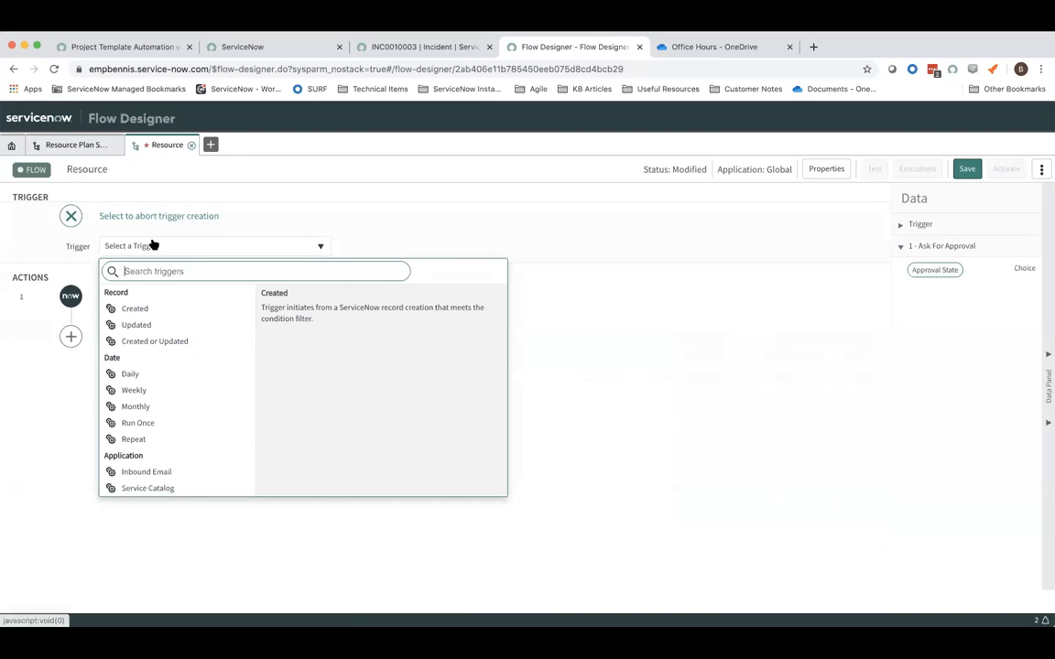
{"action": "left_click", "coordinate": [165, 309]}
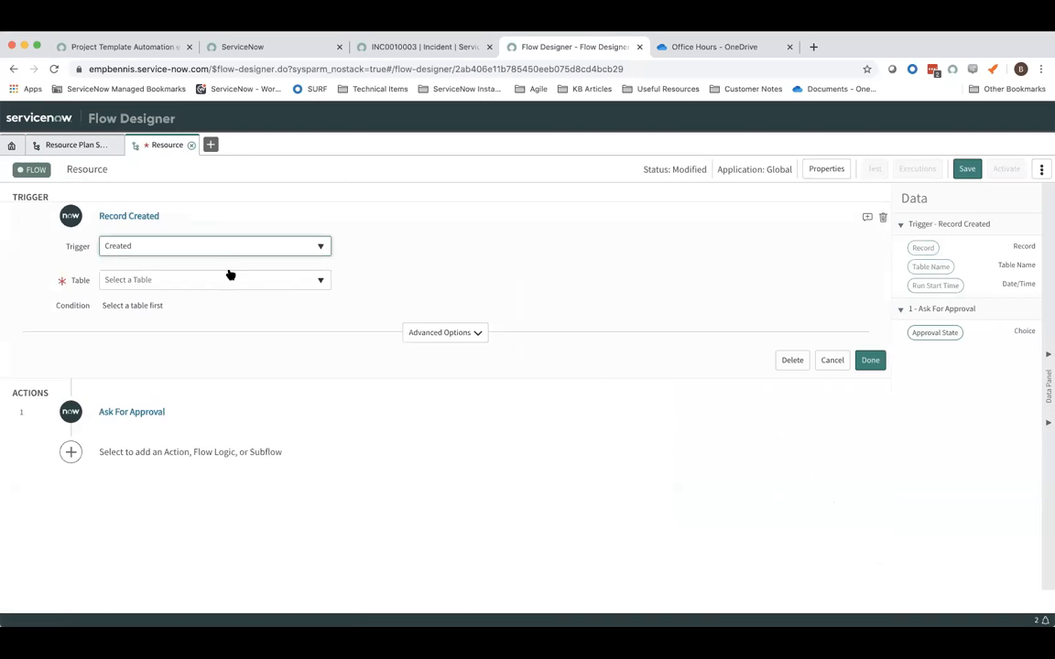
{"action": "left_click", "coordinate": [227, 281]}
{"action": "type", "text": "enh"}
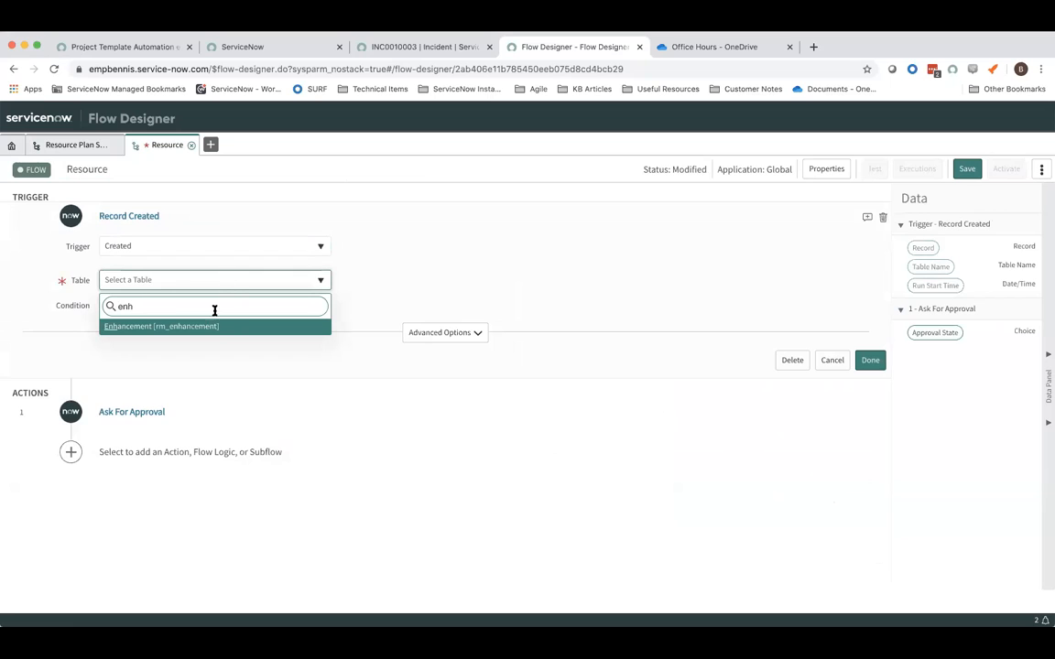
{"action": "left_click", "coordinate": [228, 330]}
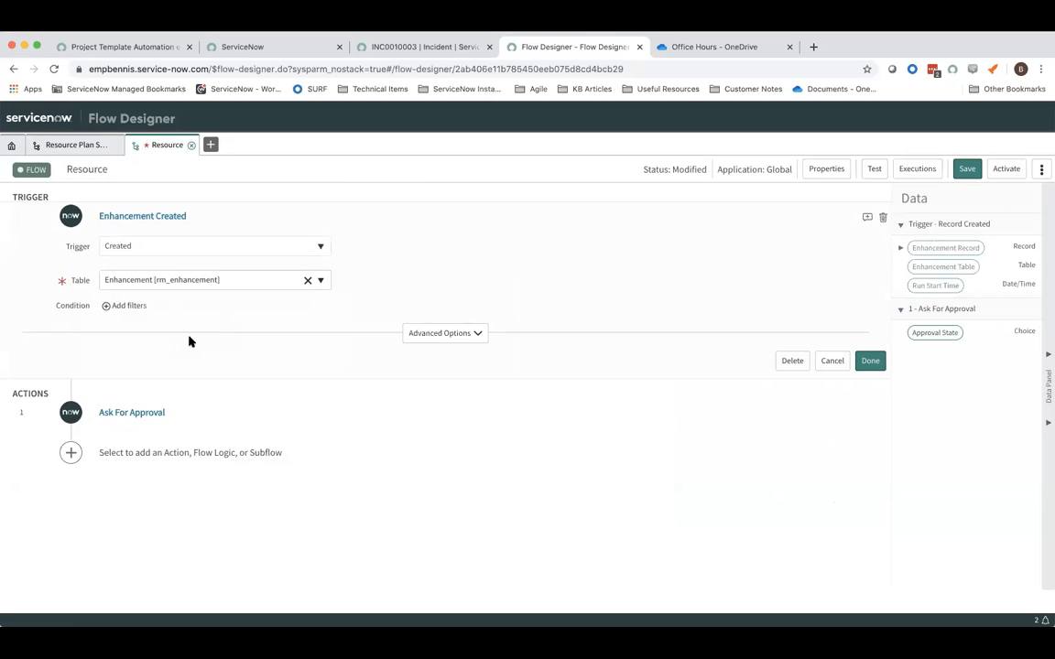
View the Enhancement trigger's advanced options and the Ask For Approval action's settings, collapsing both.
{"action": "left_click", "coordinate": [477, 334]}
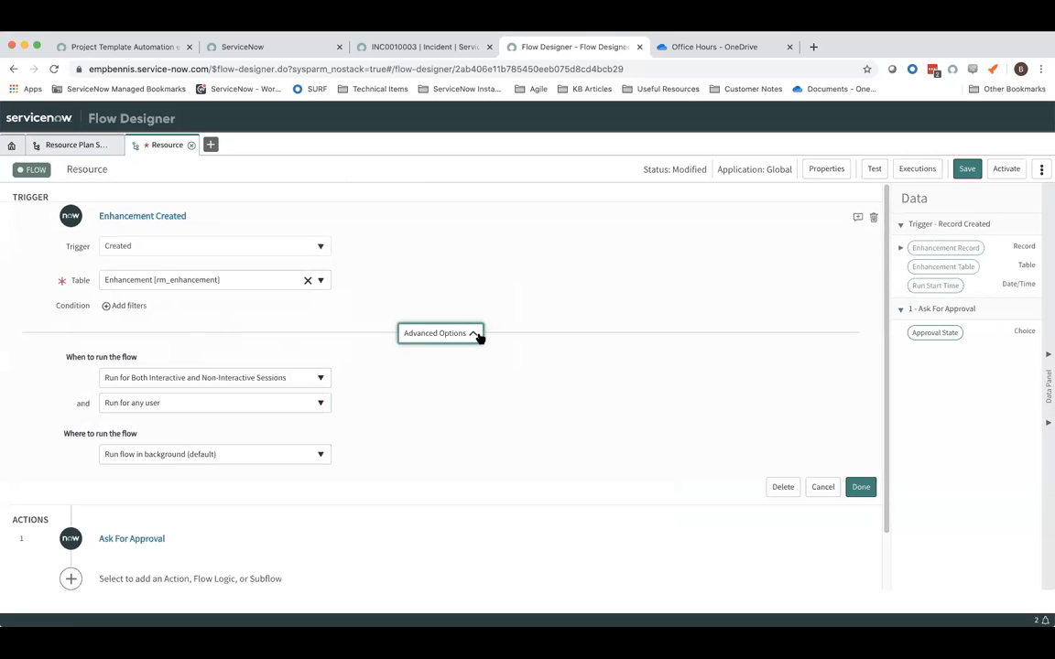
{"action": "left_click", "coordinate": [477, 335]}
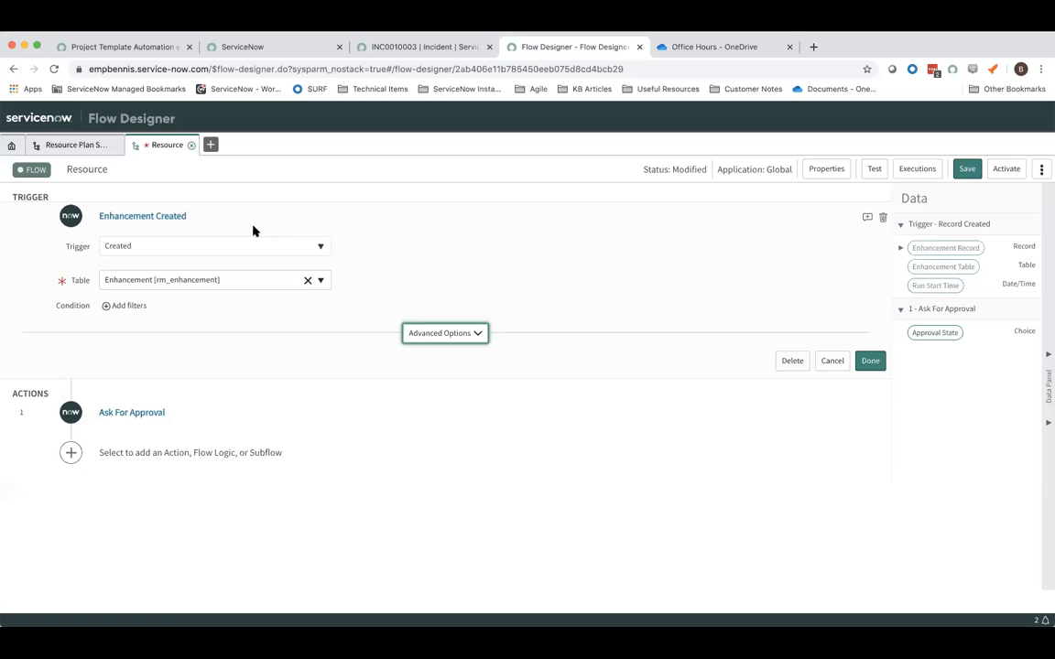
{"action": "left_click", "coordinate": [169, 216]}
{"action": "left_click", "coordinate": [145, 266]}
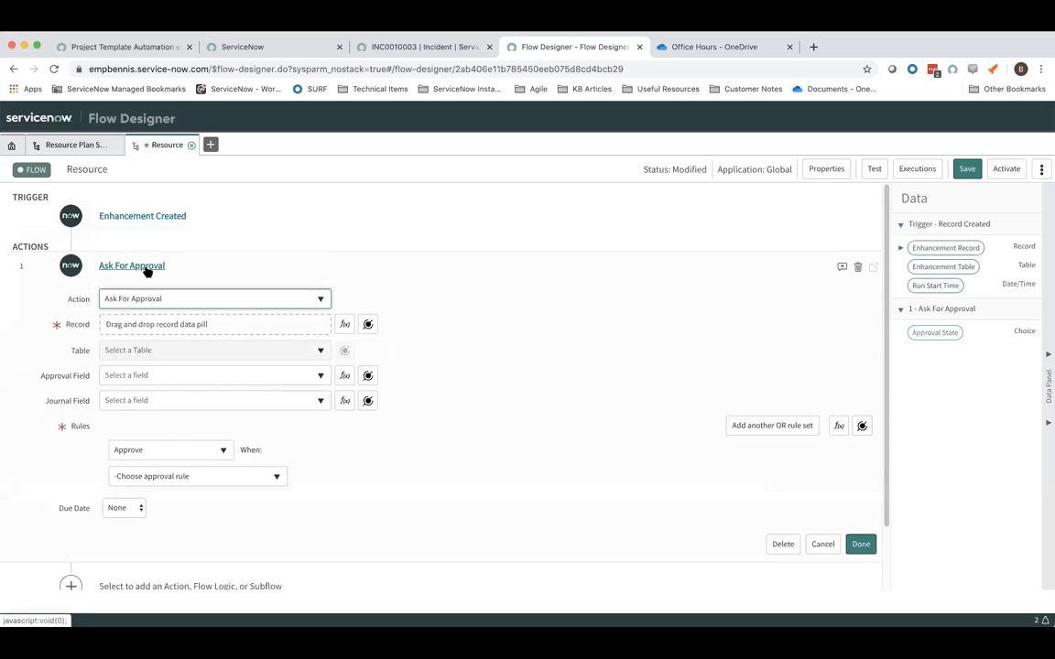
{"action": "left_click", "coordinate": [135, 267]}
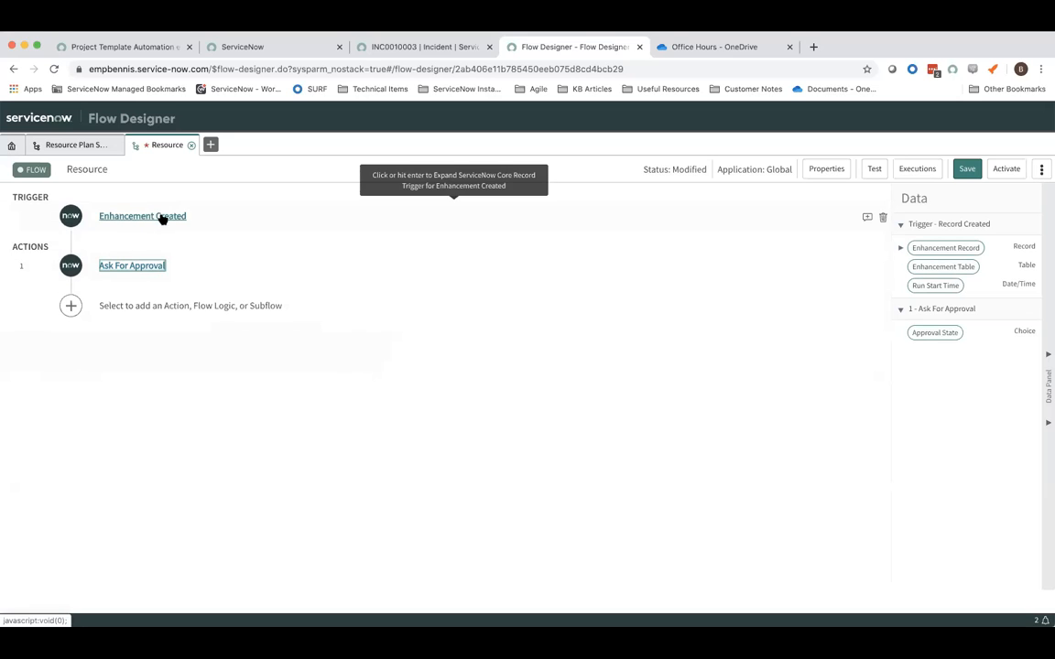
Review the Ask For Approval action's record, field, approval rule and due date settings, leaving the action collapsed.
{"action": "left_click", "coordinate": [106, 270]}
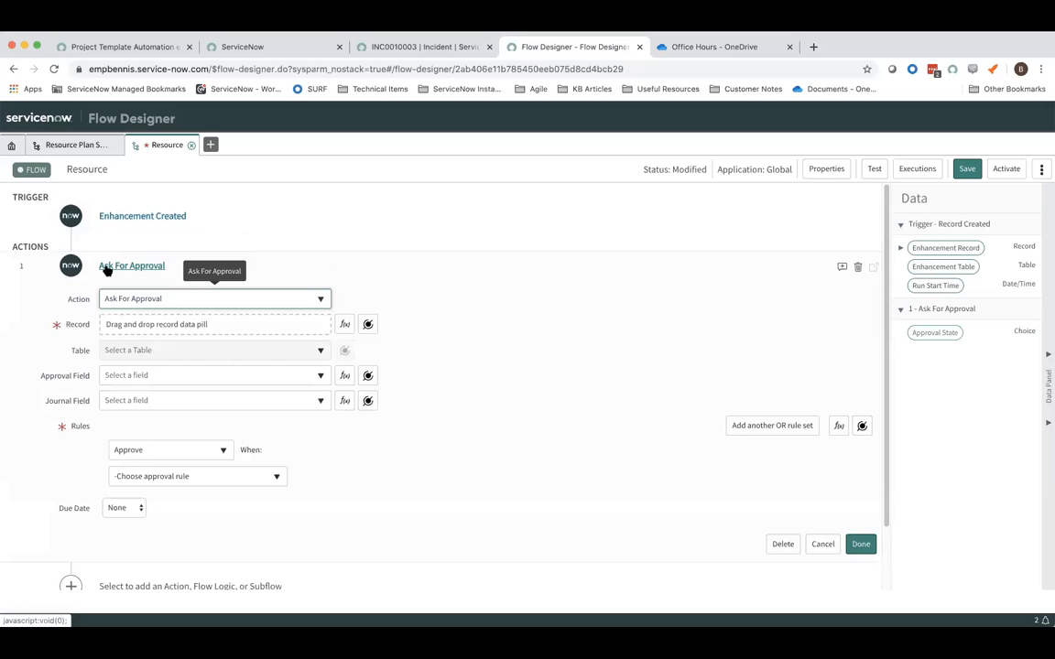
{"action": "left_click", "coordinate": [129, 267]}
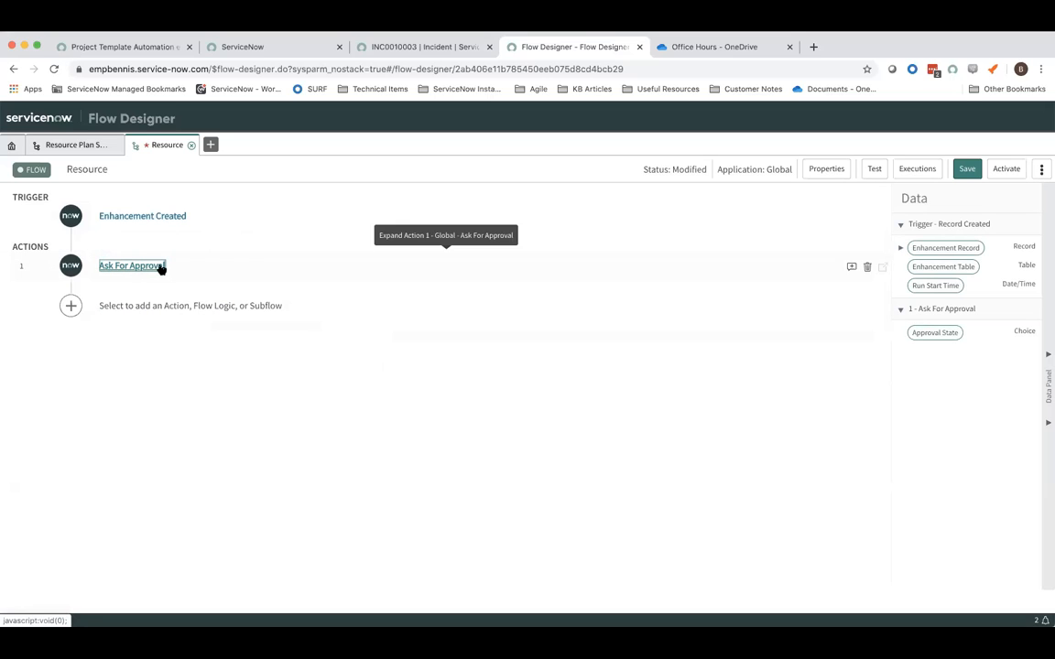
{"action": "left_click", "coordinate": [161, 269]}
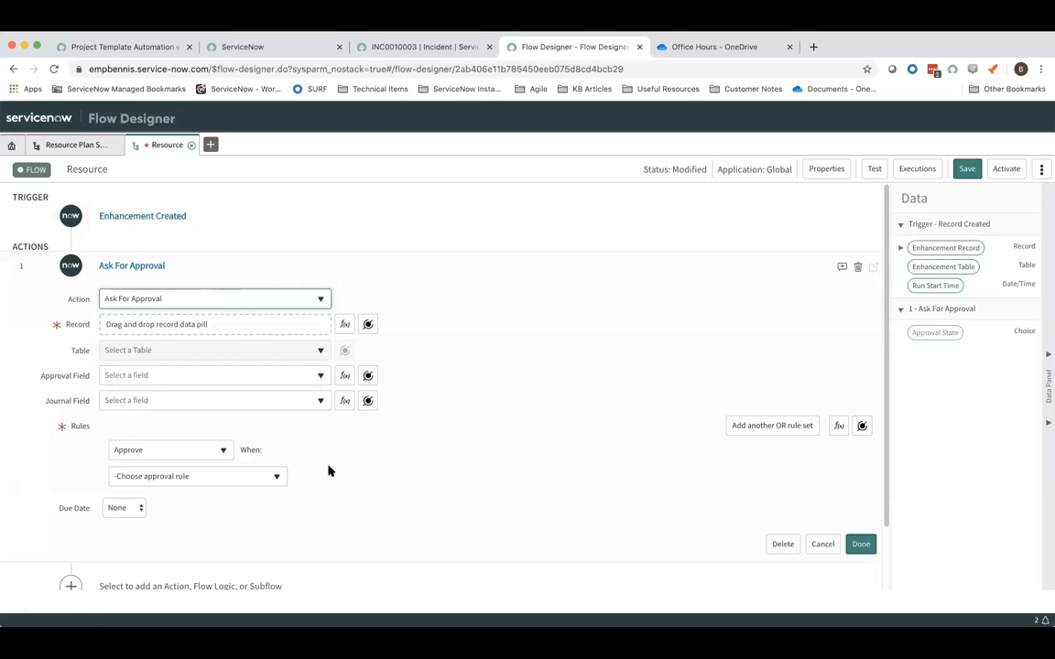
{"action": "left_click", "coordinate": [133, 272]}
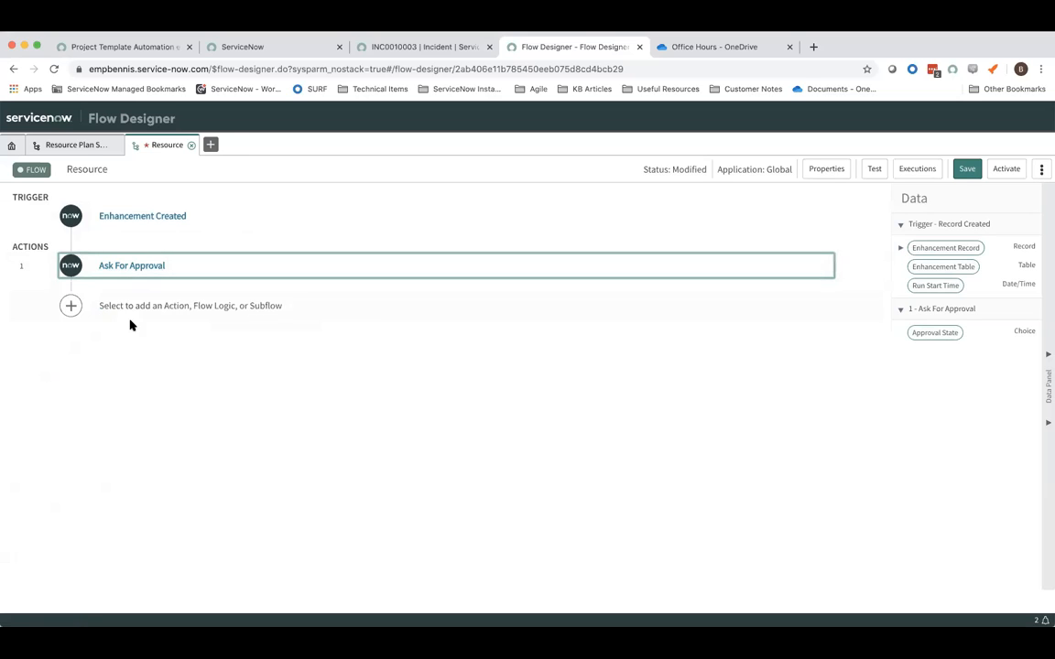
View the flow logic options available after the Ask For Approval action, closing the list without adding one.
{"action": "left_click", "coordinate": [212, 306]}
{"action": "left_click", "coordinate": [217, 309]}
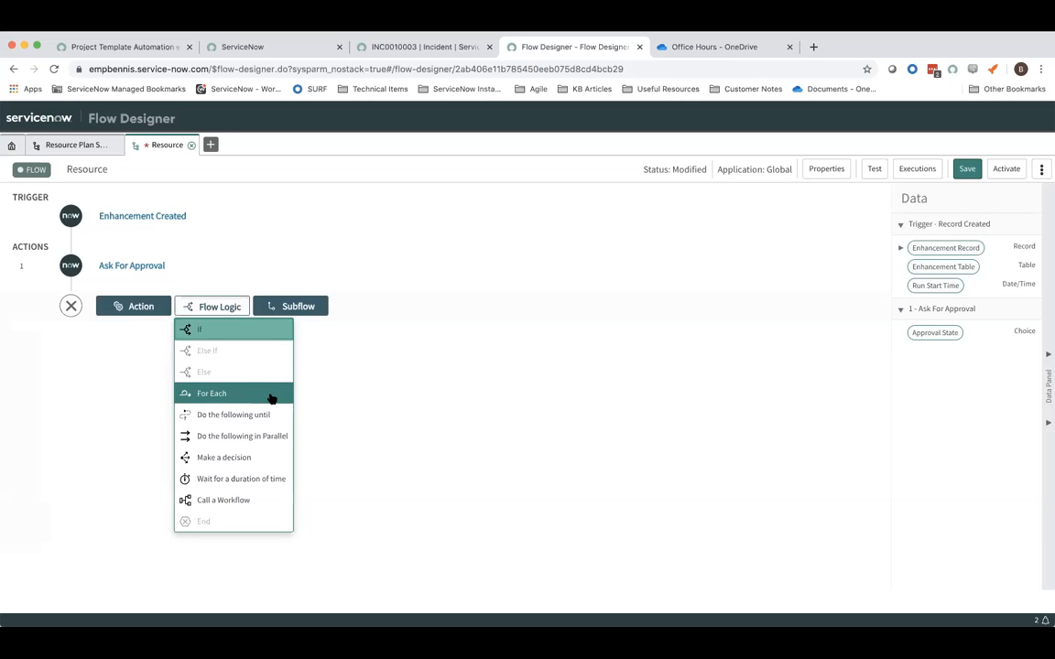
{"action": "left_click", "coordinate": [385, 390]}
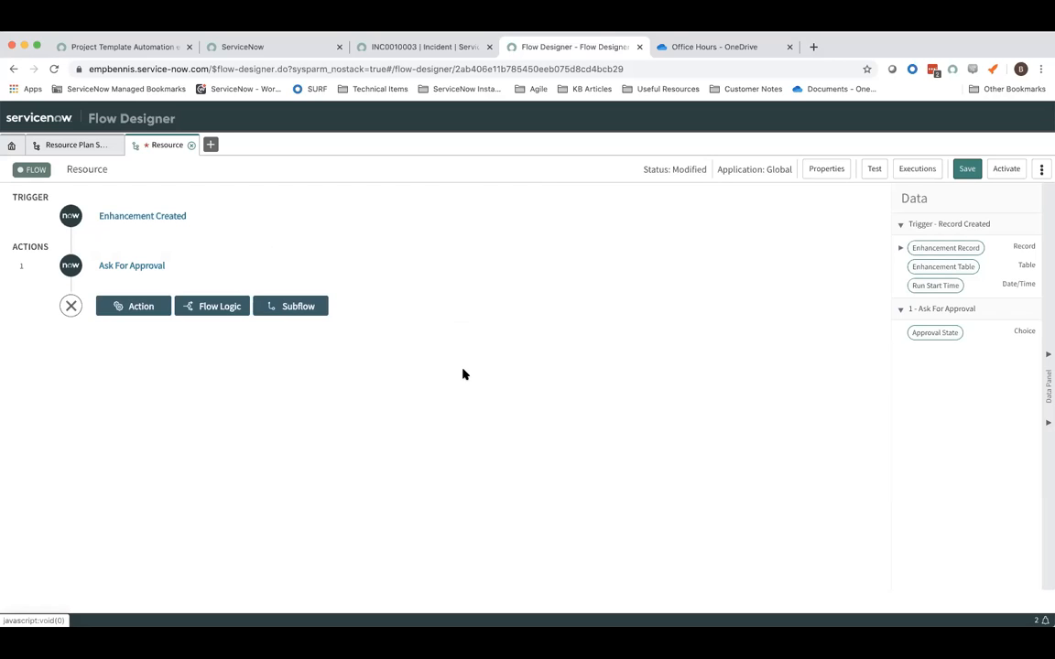
{"action": "left_click", "coordinate": [70, 308]}
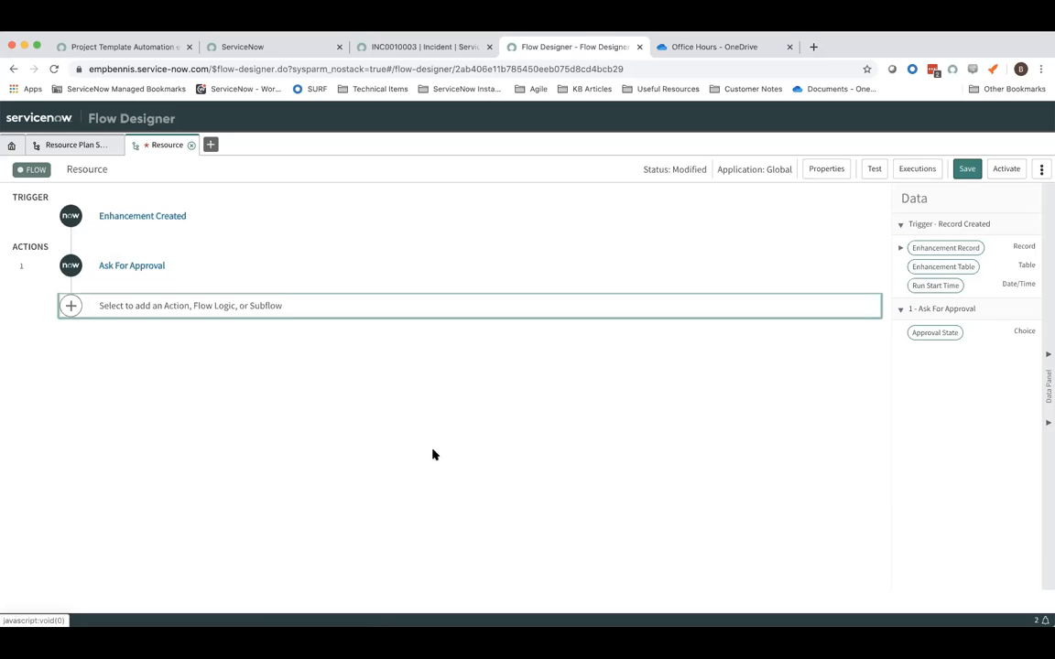
Open the Now Learning site at nowlearning.service-now.com in a new browser tab.
{"action": "left_click", "coordinate": [813, 46]}
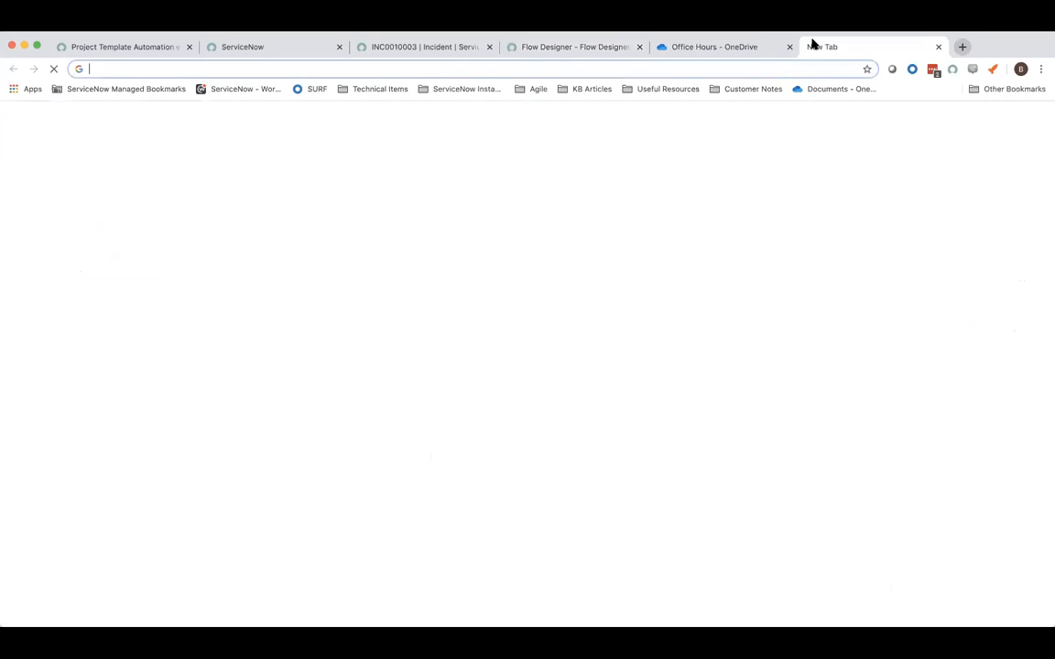
{"action": "type", "text": "now"}
{"action": "key", "text": "Right"}
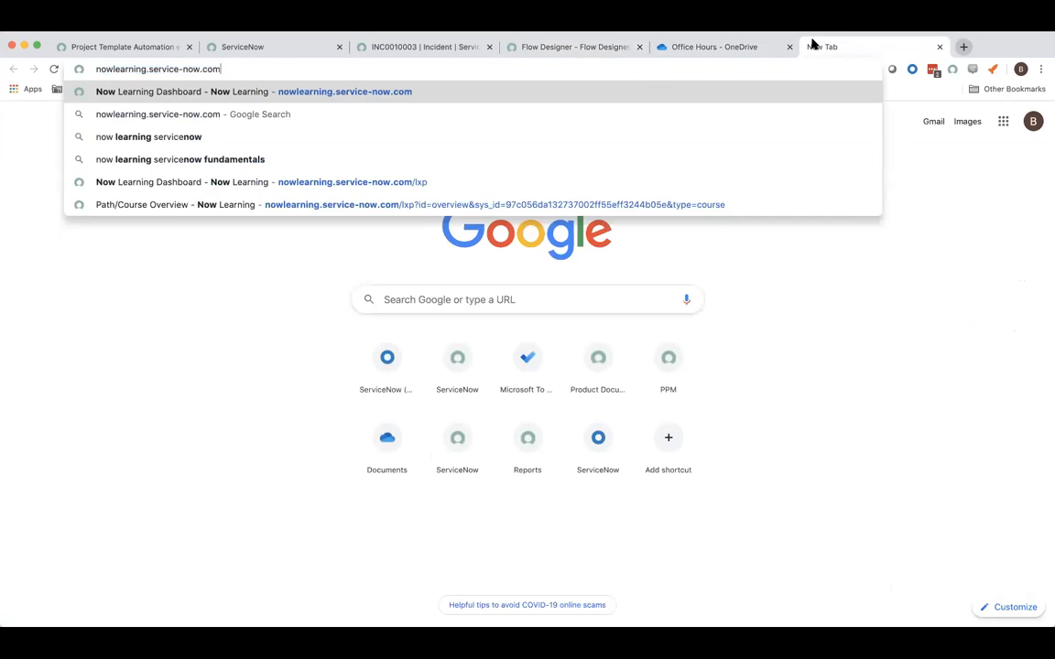
{"action": "key", "text": "Return"}
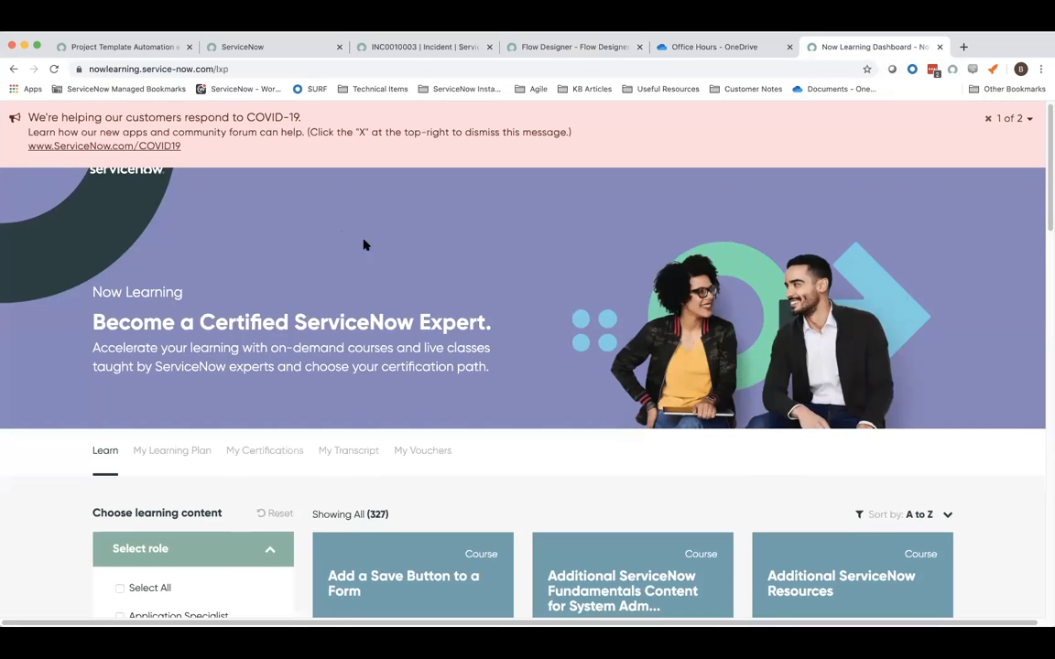
Look through the Now Learning course catalog and its role, level and product filters.
{"action": "scroll", "coordinate": [391, 259], "scroll_direction": "down", "scroll_amount": 5}
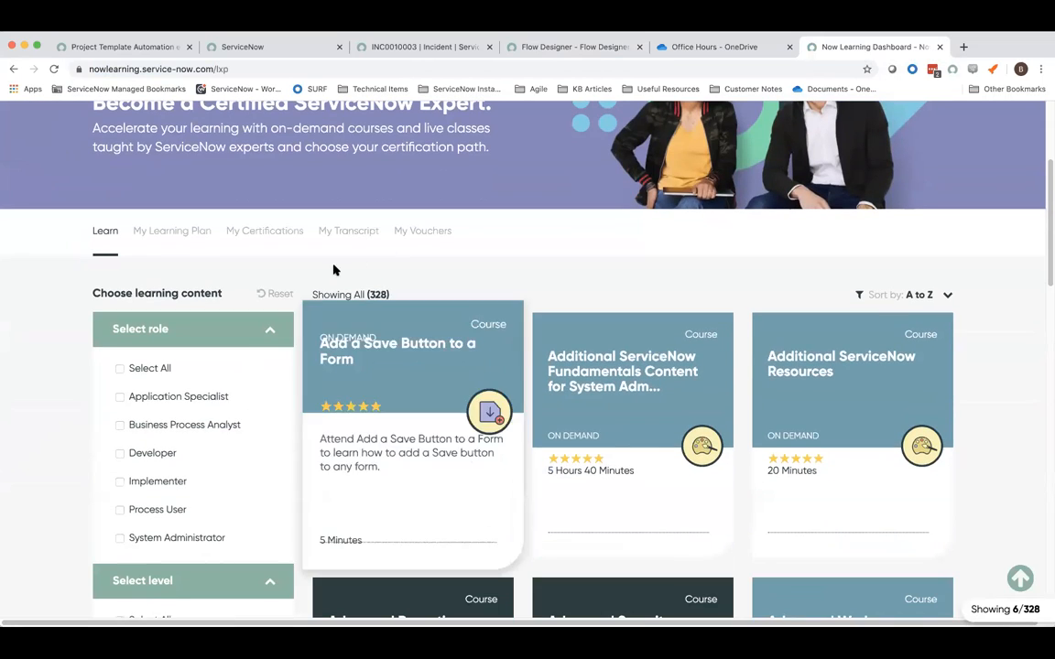
{"action": "scroll", "coordinate": [638, 285], "scroll_direction": "up", "scroll_amount": 5}
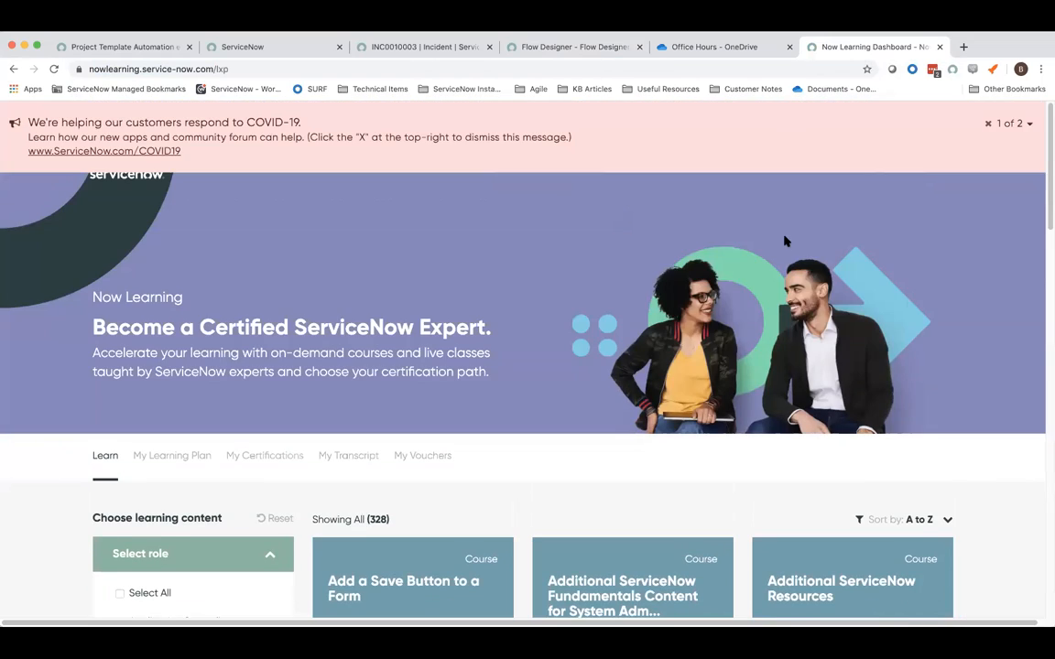
{"action": "scroll", "coordinate": [772, 259], "scroll_direction": "down", "scroll_amount": 10}
{"action": "scroll", "coordinate": [977, 374], "scroll_direction": "up", "scroll_amount": 2}
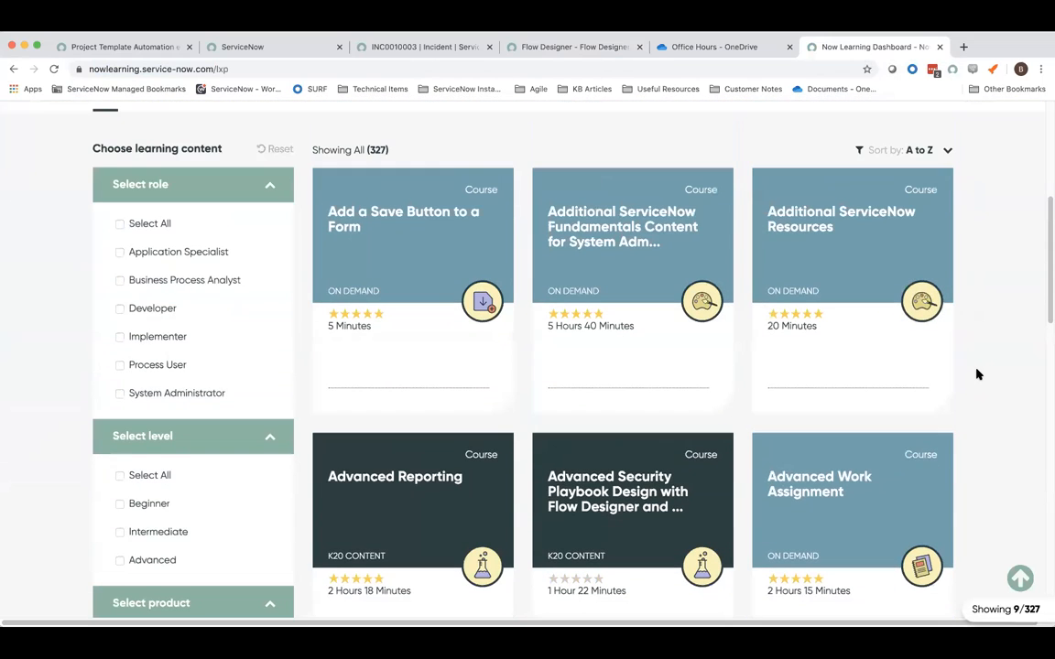
{"action": "scroll", "coordinate": [912, 370], "scroll_direction": "down", "scroll_amount": 9}
{"action": "scroll", "coordinate": [911, 370], "scroll_direction": "up", "scroll_amount": 17}
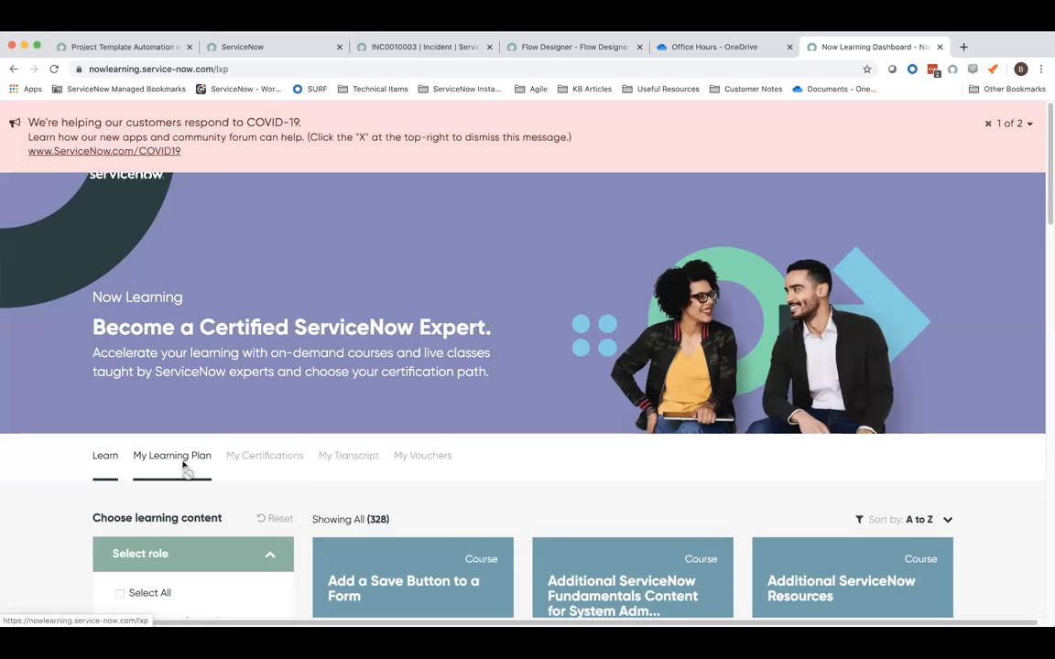
{"action": "scroll", "coordinate": [185, 463], "scroll_direction": "down", "scroll_amount": 2}
{"action": "scroll", "coordinate": [211, 442], "scroll_direction": "down", "scroll_amount": 5}
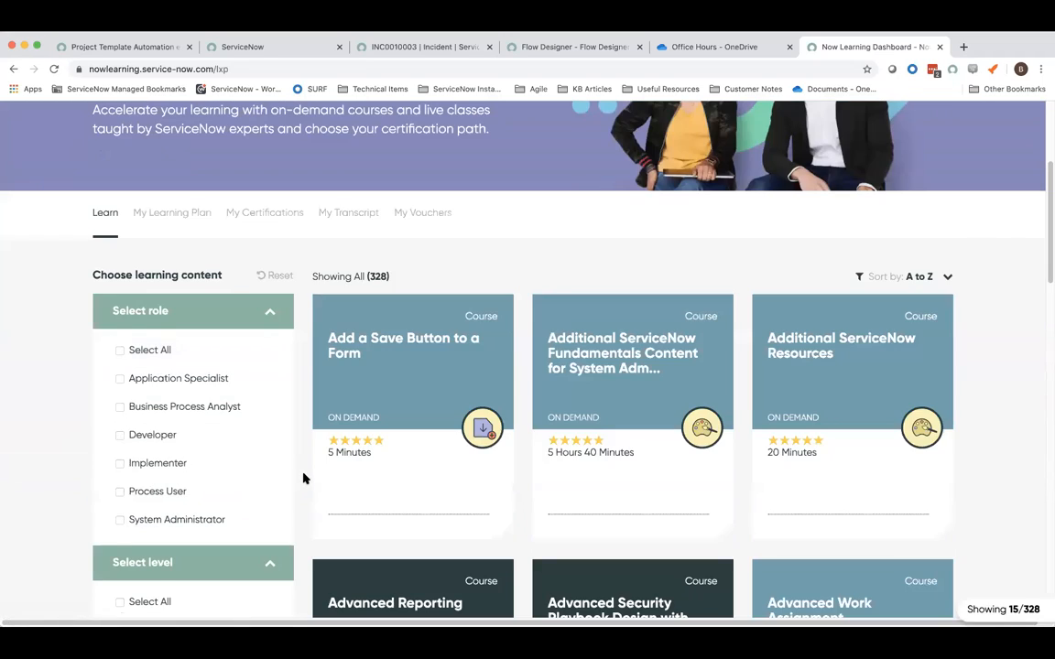
{"action": "scroll", "coordinate": [301, 478], "scroll_direction": "down", "scroll_amount": 1}
{"action": "scroll", "coordinate": [306, 478], "scroll_direction": "down", "scroll_amount": 5}
{"action": "scroll", "coordinate": [306, 474], "scroll_direction": "up", "scroll_amount": 15}
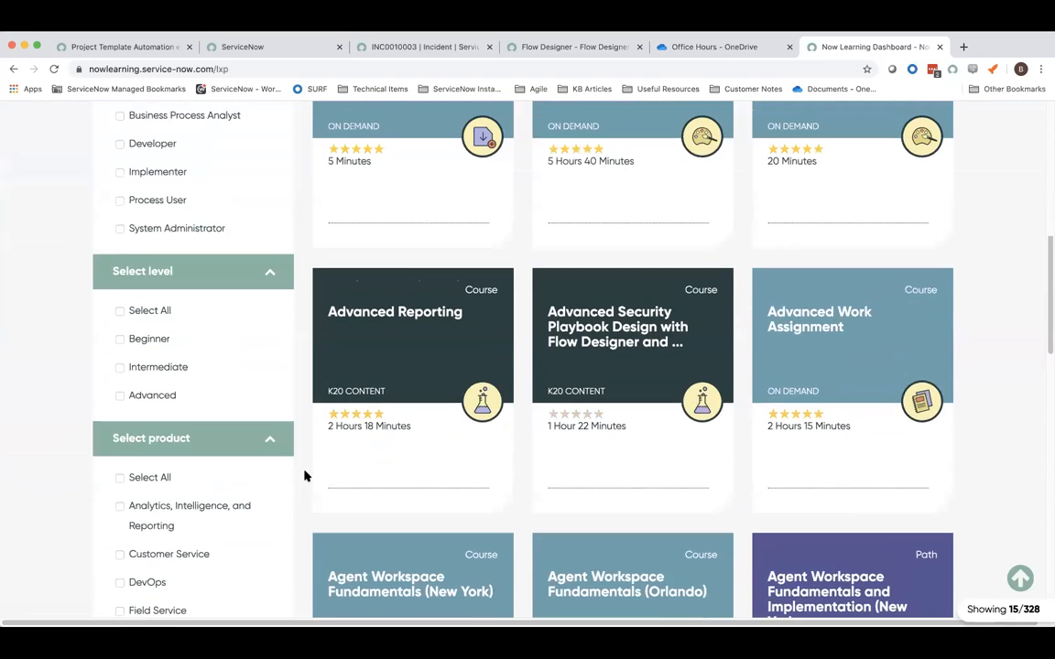
Dismiss the COVID-19 and K20 Puzzle Hunt announcements and search Now Learning for "flow desi".
{"action": "left_click", "coordinate": [989, 124]}
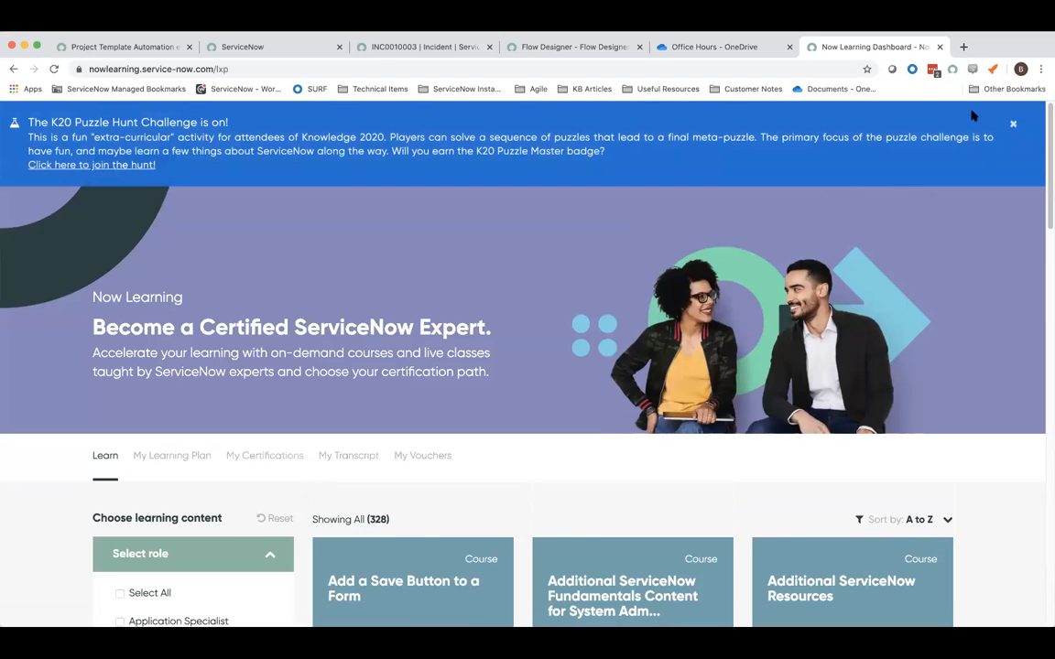
{"action": "left_click", "coordinate": [1013, 123]}
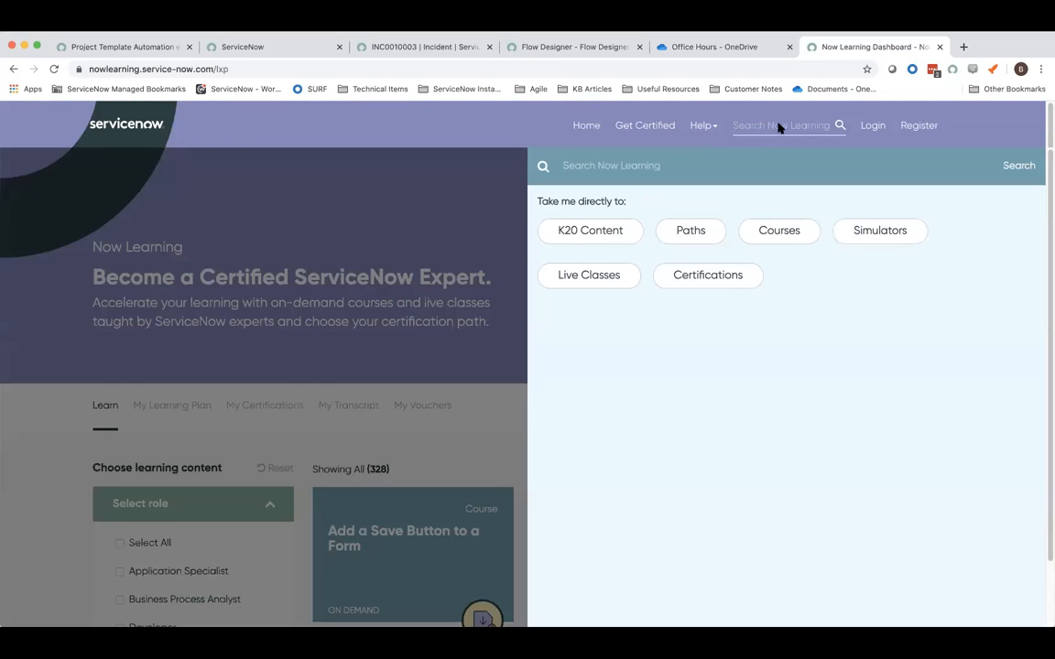
{"action": "left_click", "coordinate": [777, 127]}
{"action": "left_click", "coordinate": [777, 127]}
{"action": "type", "text": "flow"}
{"action": "key", "text": "Return"}
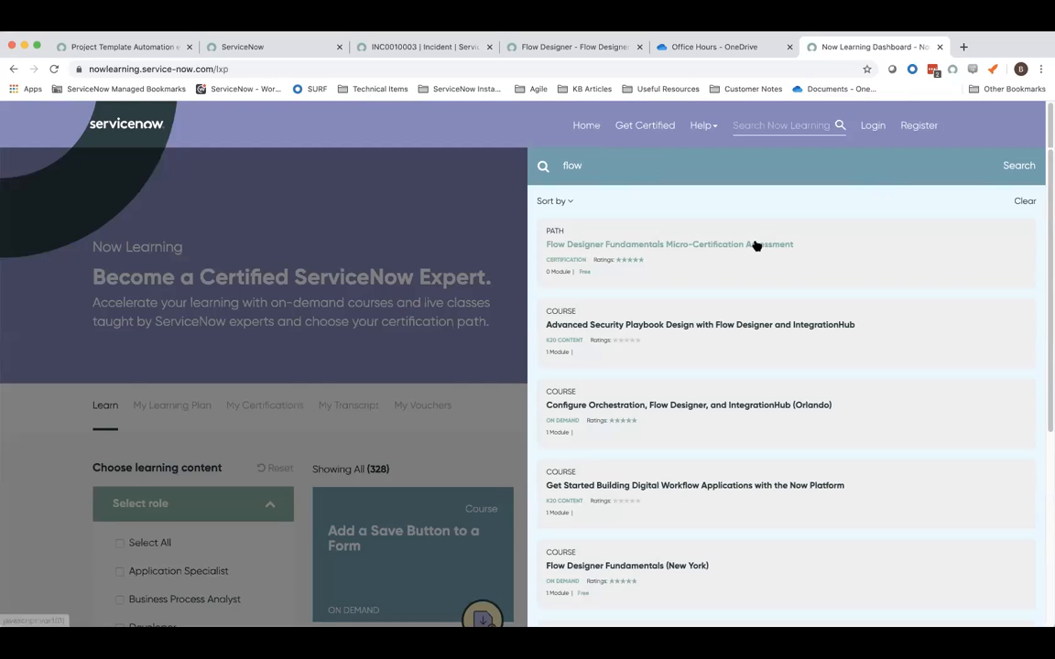
{"action": "type", "text": "desi"}
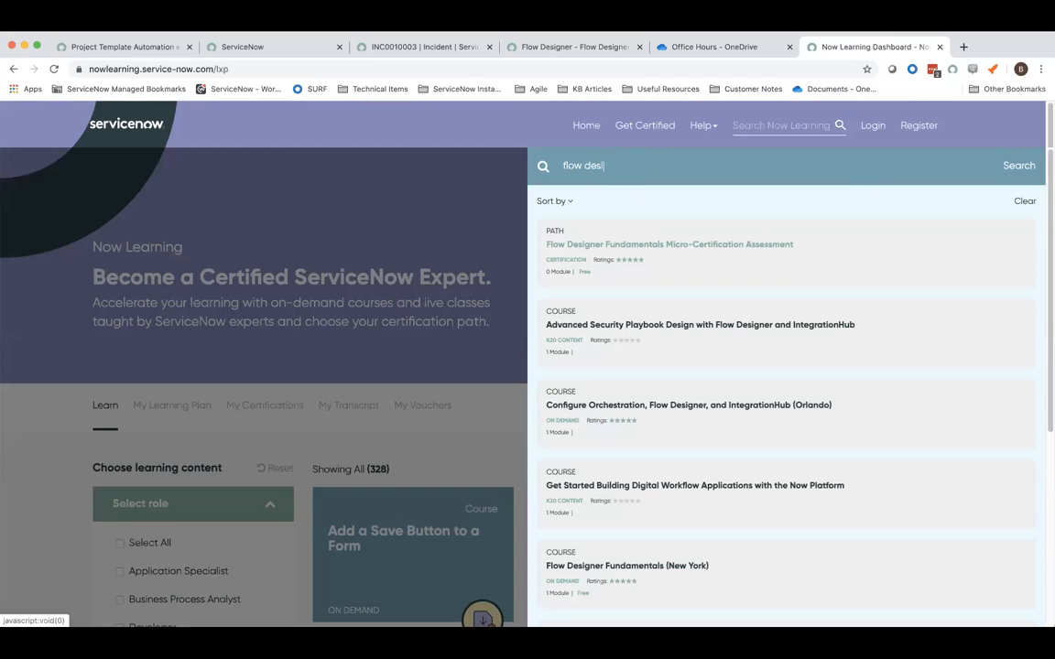
{"action": "key", "text": "Return"}
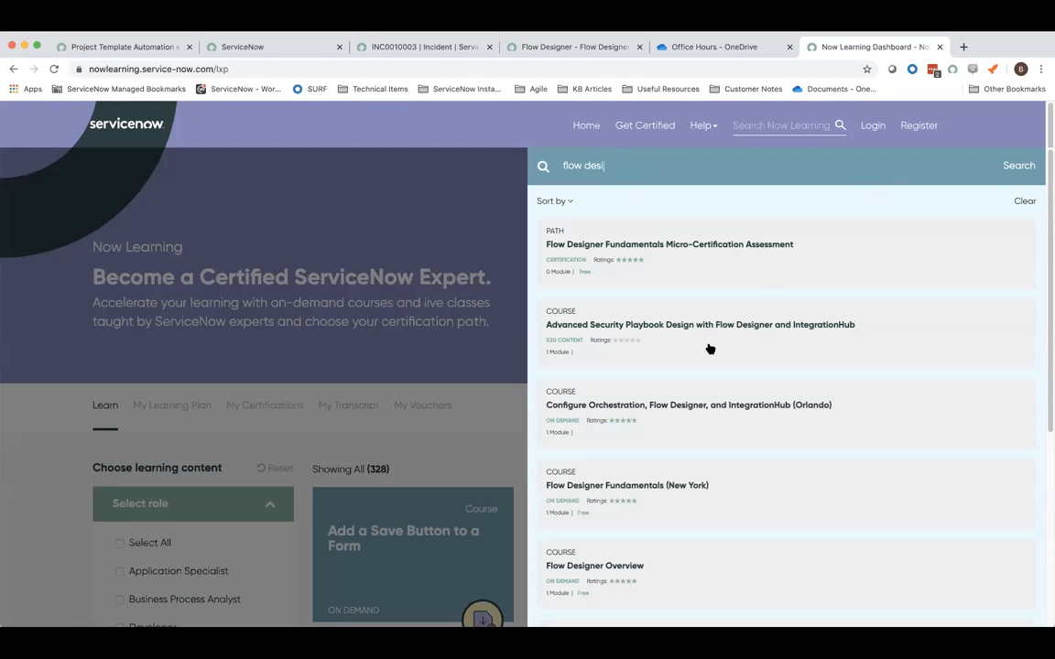
Open the Flow Designer Fundamentals (New York) course and examine its description, learning objectives and modules.
{"action": "left_click", "coordinate": [647, 485]}
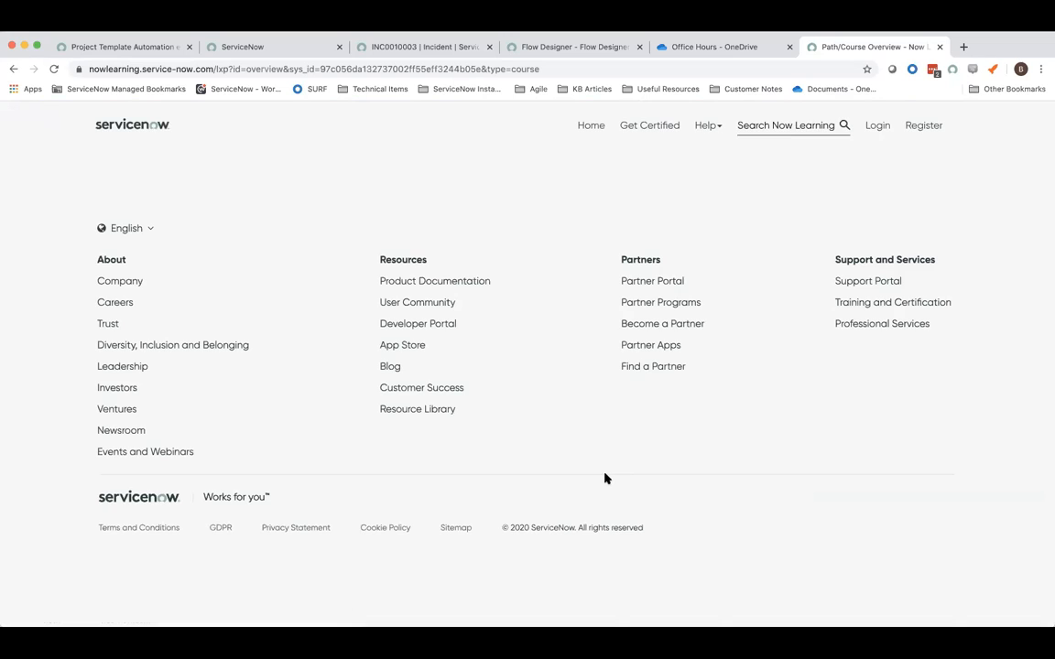
{"action": "scroll", "coordinate": [448, 450], "scroll_direction": "down", "scroll_amount": 3}
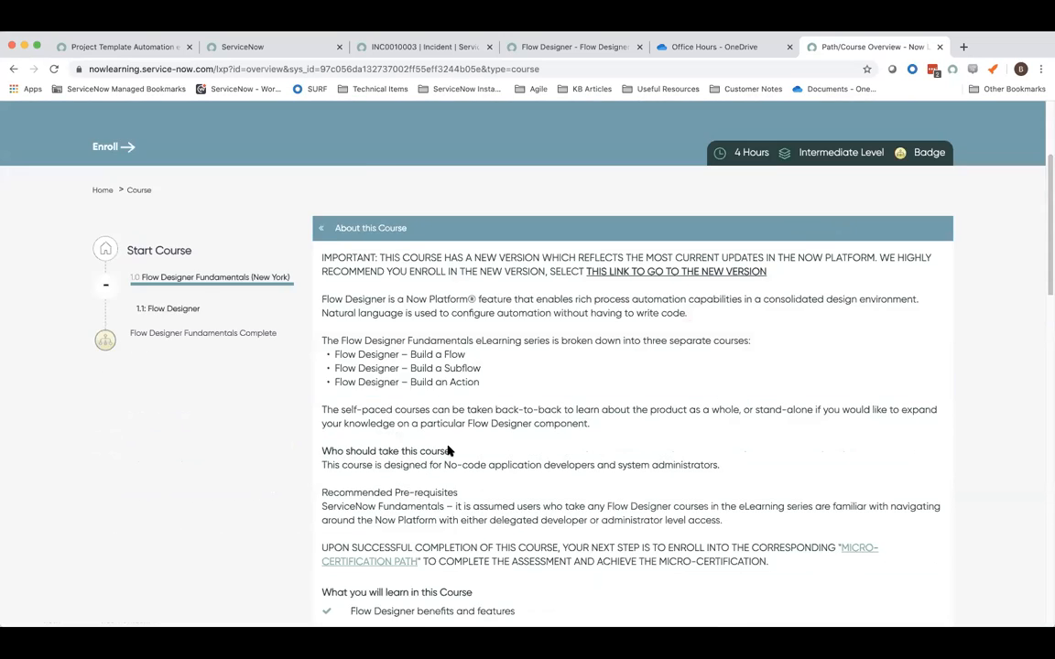
{"action": "scroll", "coordinate": [448, 450], "scroll_direction": "down", "scroll_amount": 10}
{"action": "scroll", "coordinate": [448, 450], "scroll_direction": "up", "scroll_amount": 3}
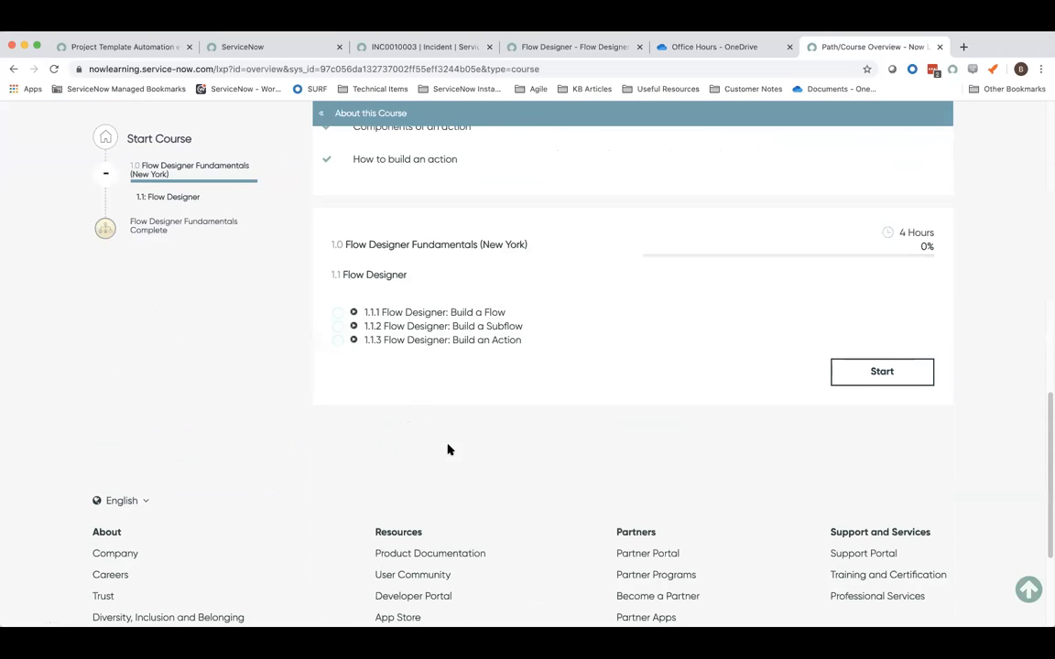
{"action": "scroll", "coordinate": [448, 450], "scroll_direction": "up", "scroll_amount": 2}
{"action": "scroll", "coordinate": [387, 384], "scroll_direction": "up", "scroll_amount": 1}
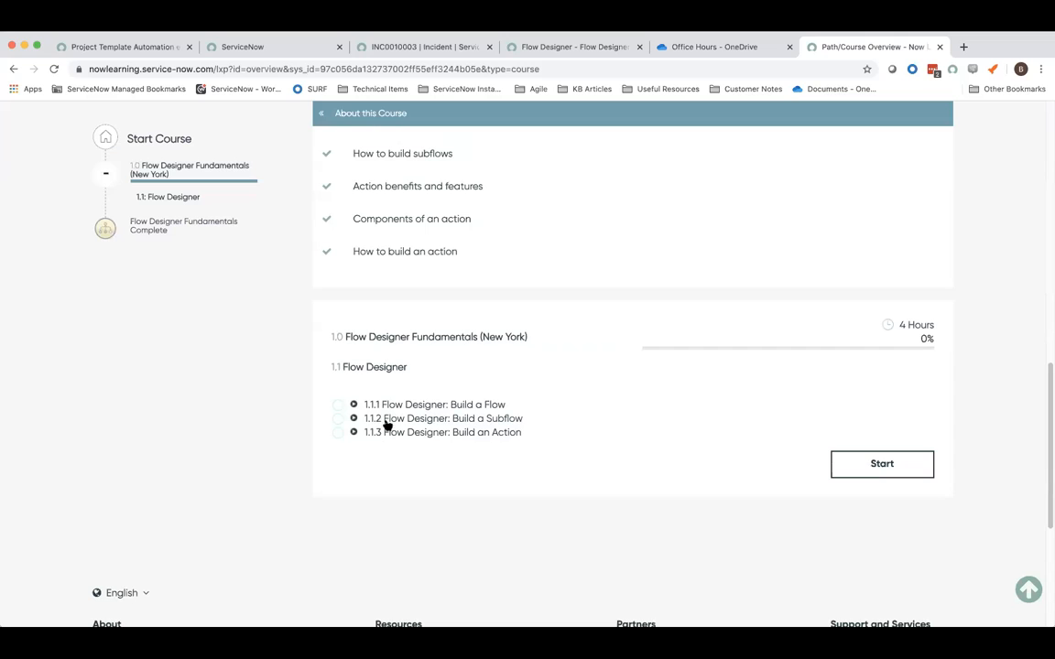
{"action": "scroll", "coordinate": [401, 465], "scroll_direction": "up", "scroll_amount": 1}
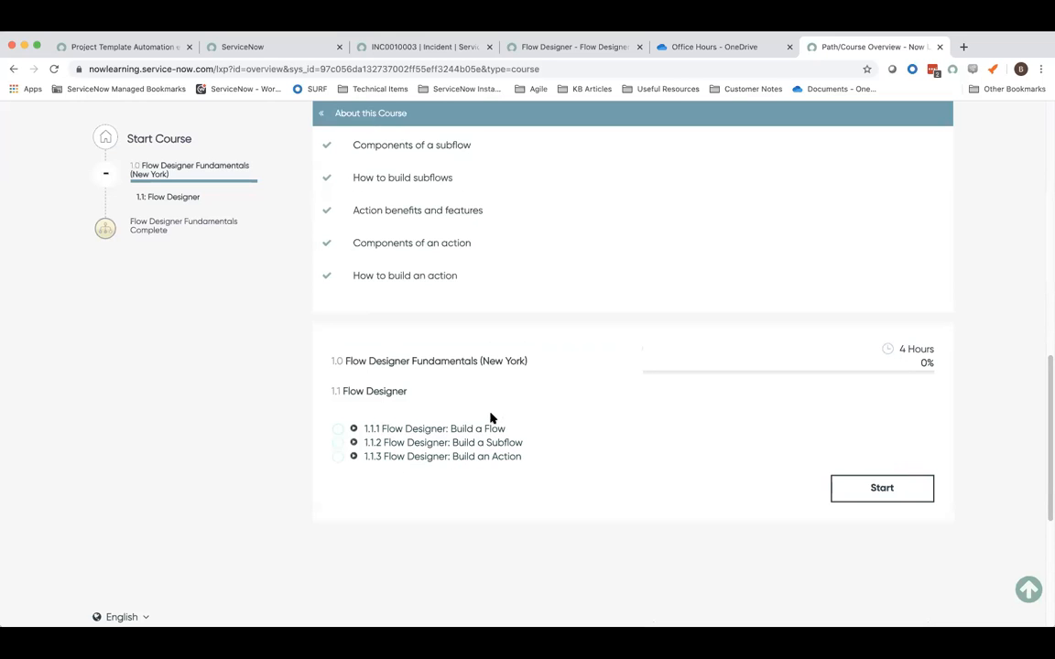
{"action": "scroll", "coordinate": [525, 405], "scroll_direction": "up", "scroll_amount": 10}
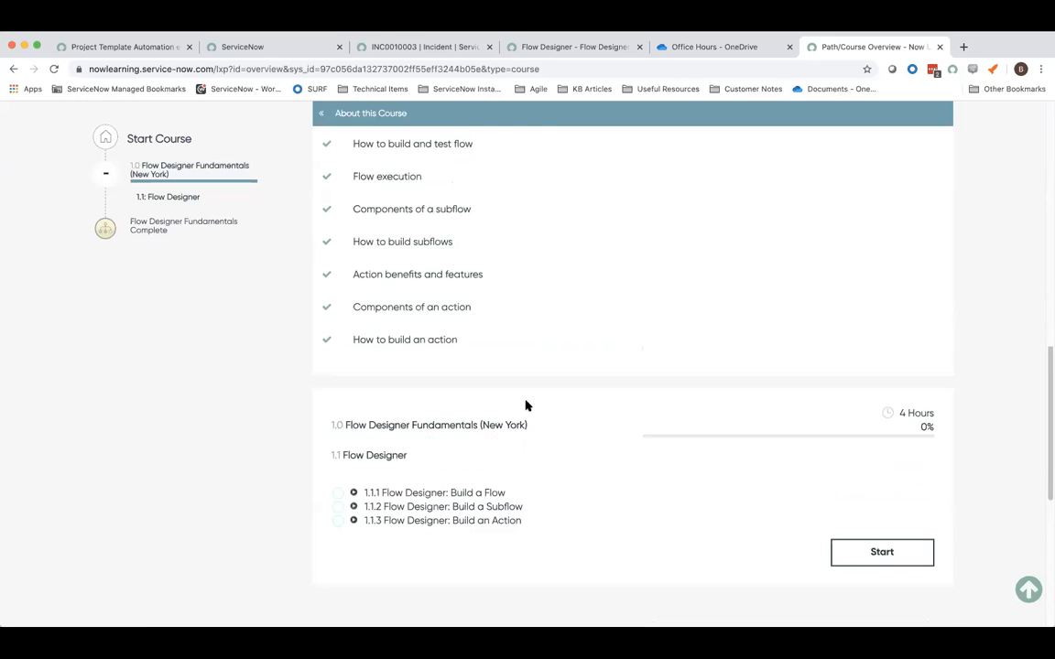
{"action": "scroll", "coordinate": [525, 405], "scroll_direction": "up", "scroll_amount": 5}
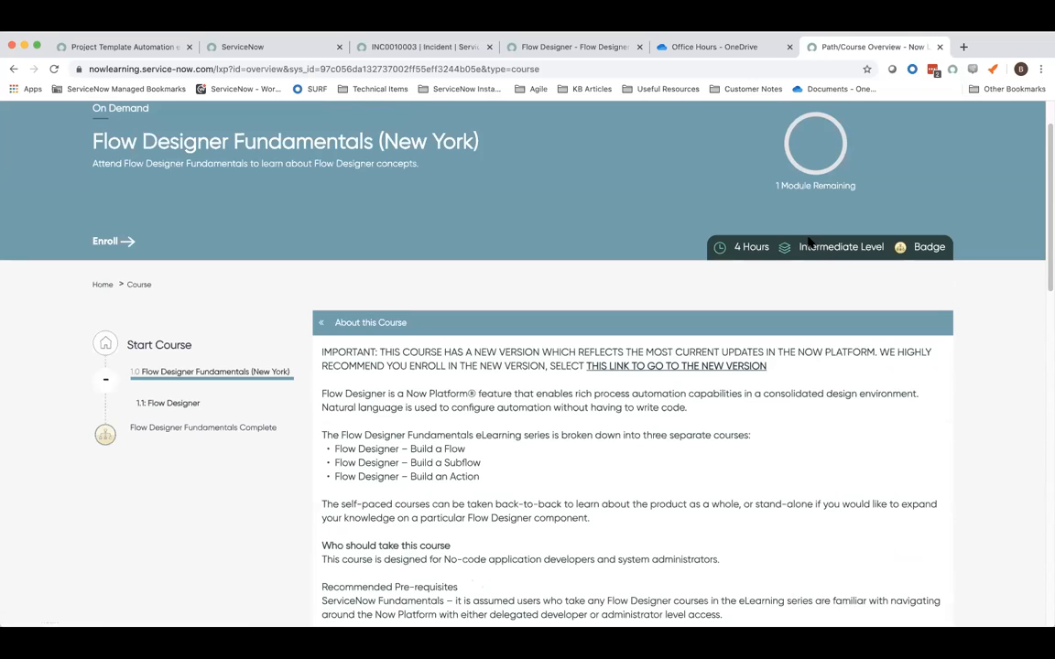
Highlight the course's Intermediate Level label, clear the highlight, and review the course description and header.
{"action": "left_click_drag", "start_coordinate": [800, 247], "coordinate": [883, 248]}
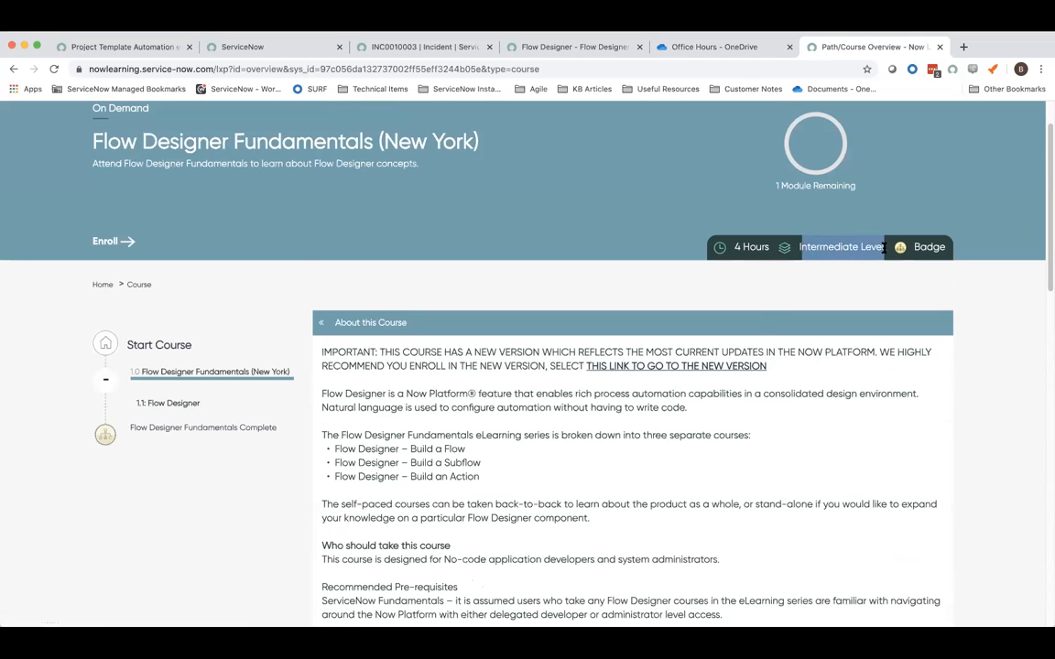
{"action": "left_click", "coordinate": [756, 317]}
{"action": "scroll", "coordinate": [778, 449], "scroll_direction": "down", "scroll_amount": 1}
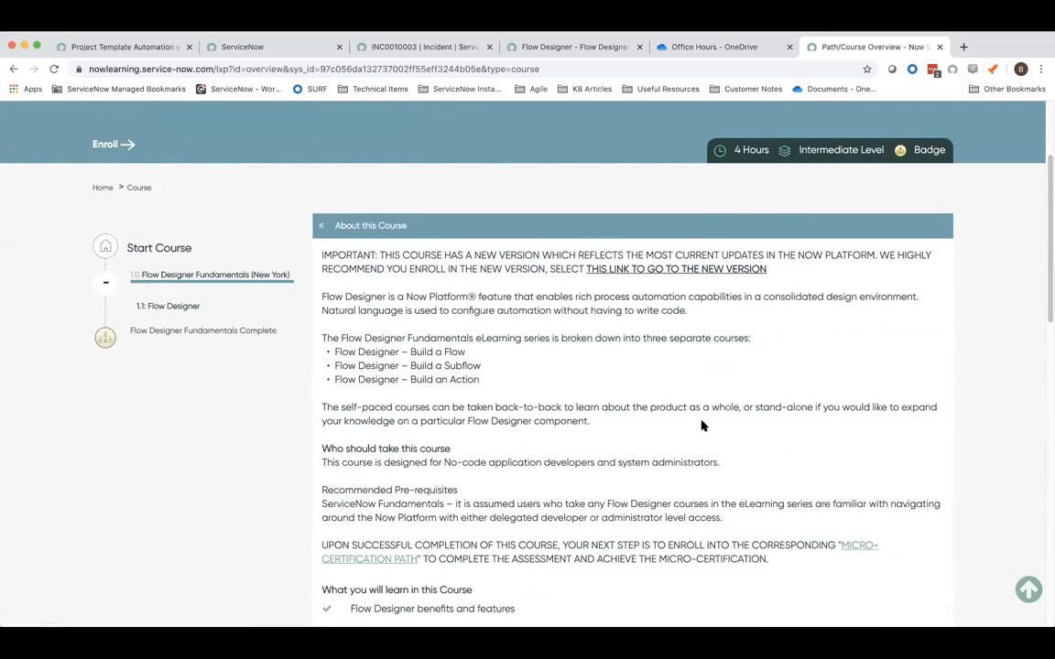
{"action": "scroll", "coordinate": [882, 296], "scroll_direction": "up", "scroll_amount": 2}
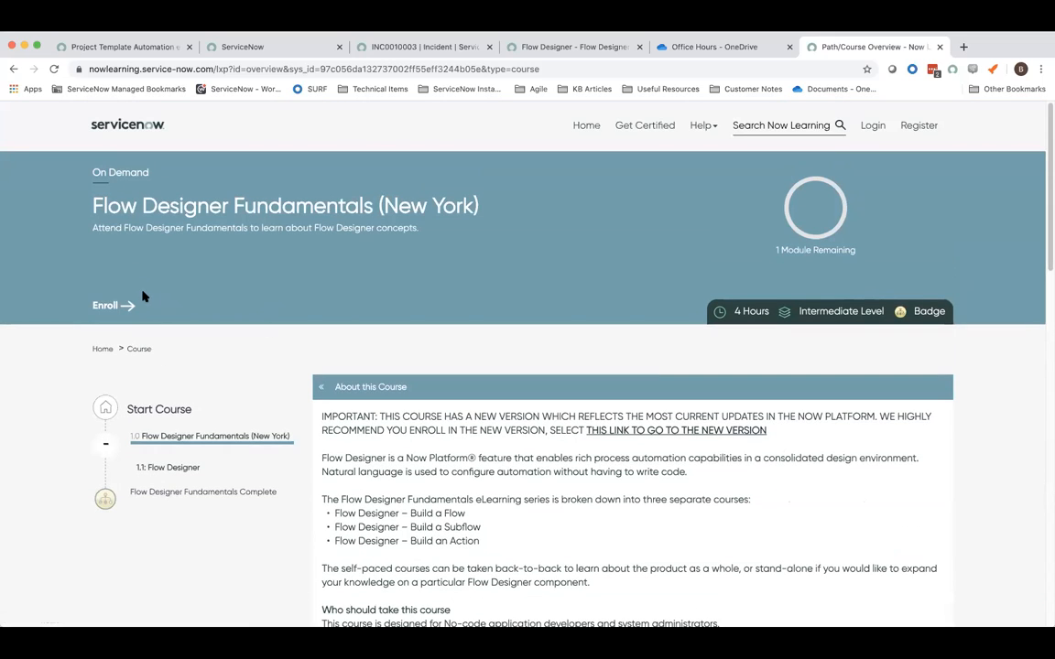
Search Now Learning for "flow designer" from the course page.
{"action": "left_click", "coordinate": [771, 127]}
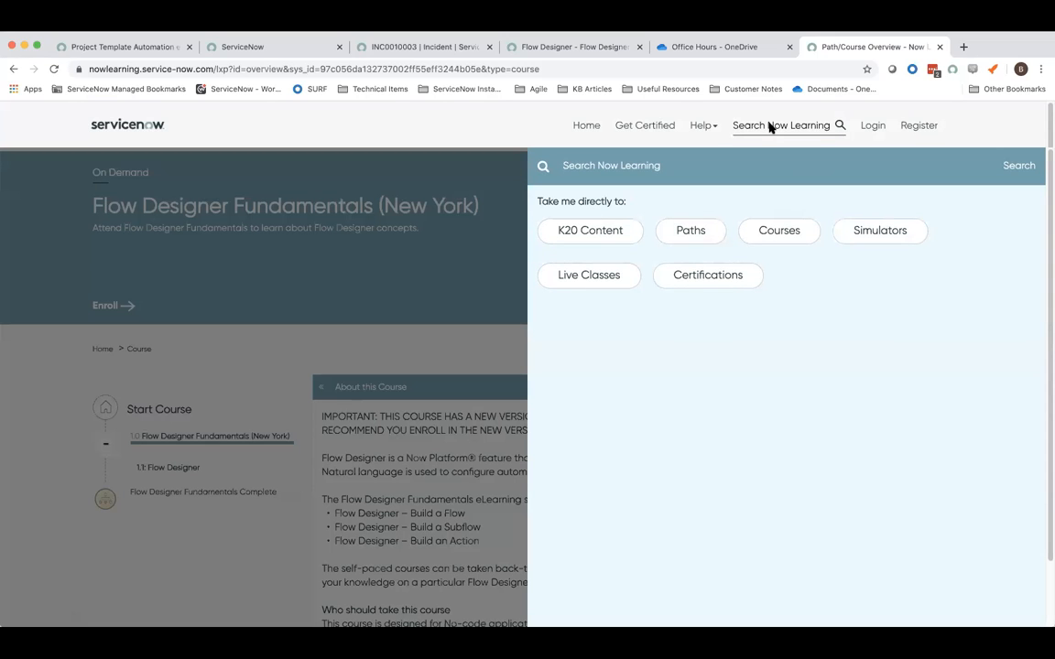
{"action": "type", "text": "flow d"}
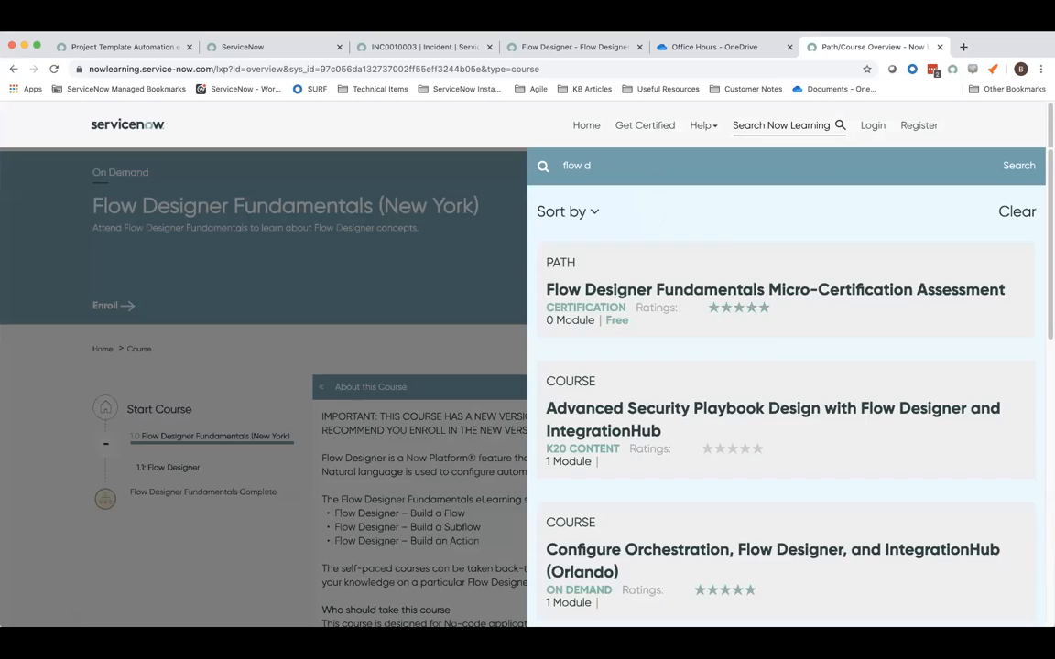
{"action": "type", "text": "esigner"}
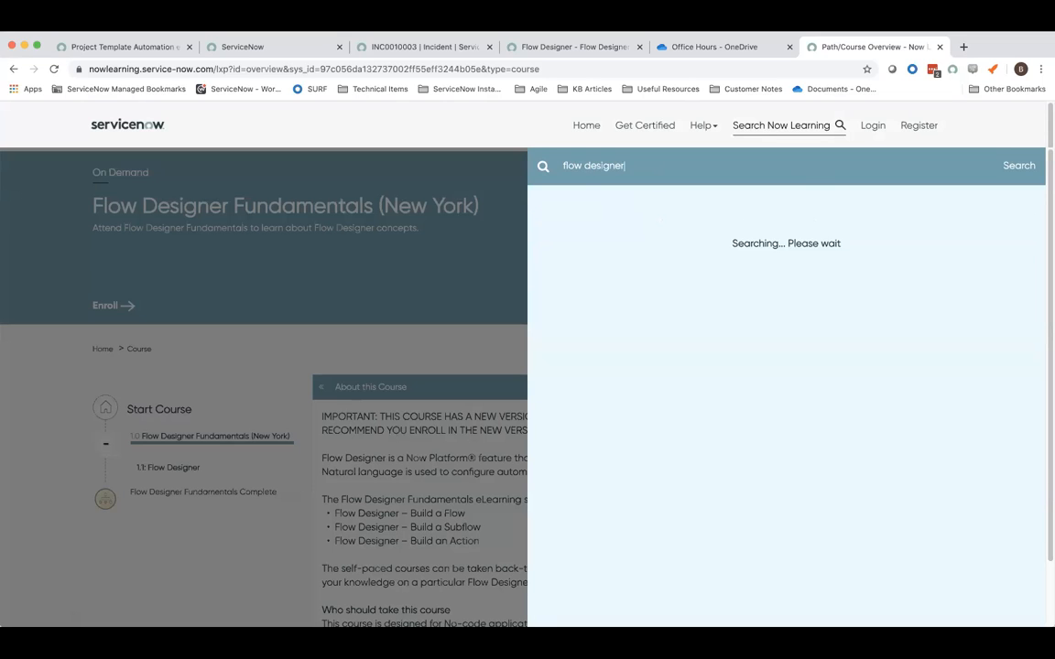
{"action": "left_click", "coordinate": [1028, 172]}
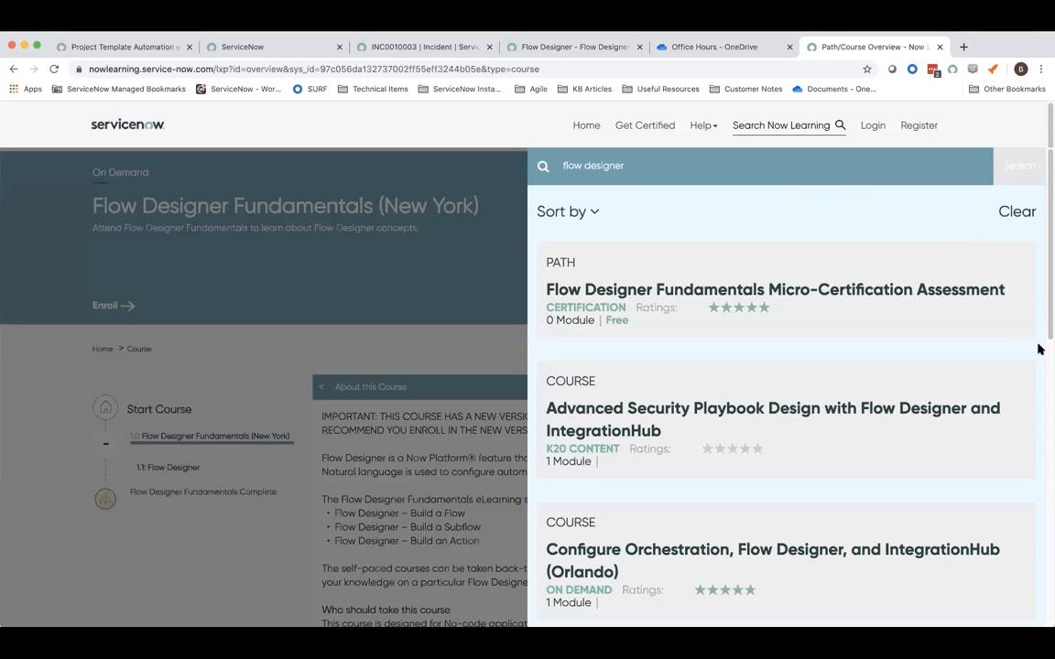
Examine the Now Learning search results for "flow designer", including the listed certification path and courses.
{"action": "scroll", "coordinate": [1039, 349], "scroll_direction": "down", "scroll_amount": 1}
{"action": "scroll", "coordinate": [1038, 348], "scroll_direction": "down", "scroll_amount": 1}
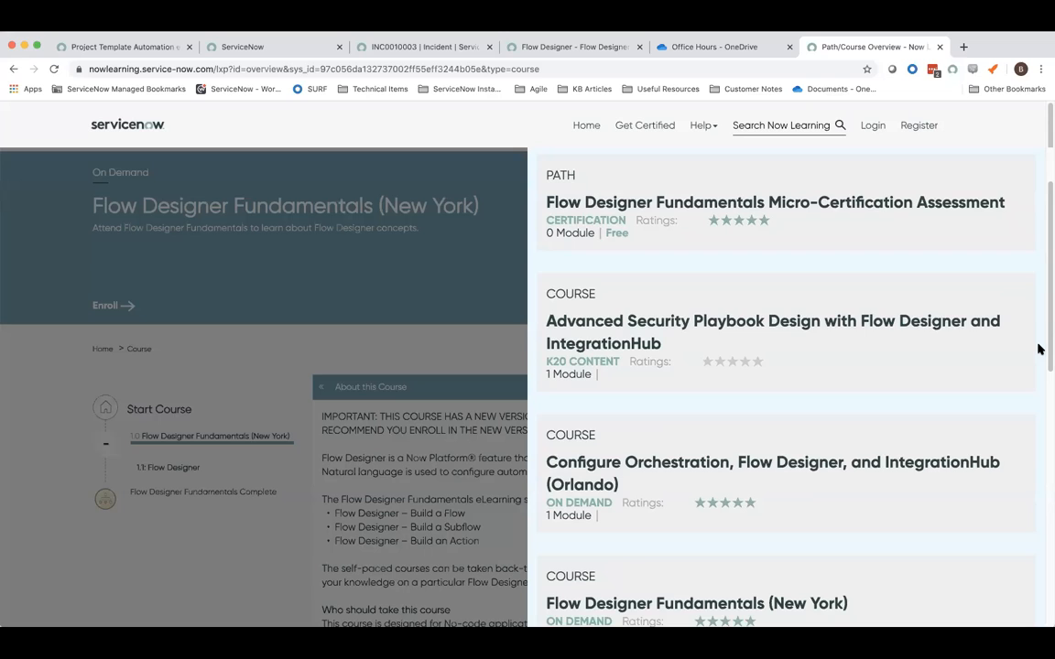
{"action": "scroll", "coordinate": [1038, 349], "scroll_direction": "down", "scroll_amount": 2}
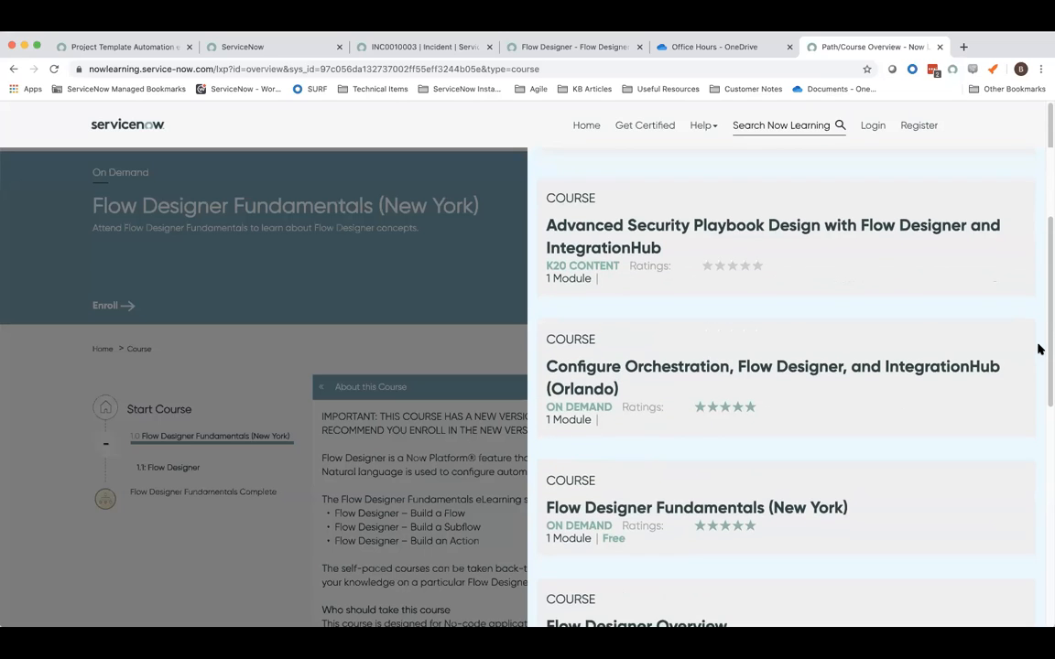
{"action": "scroll", "coordinate": [1039, 348], "scroll_direction": "down", "scroll_amount": 6}
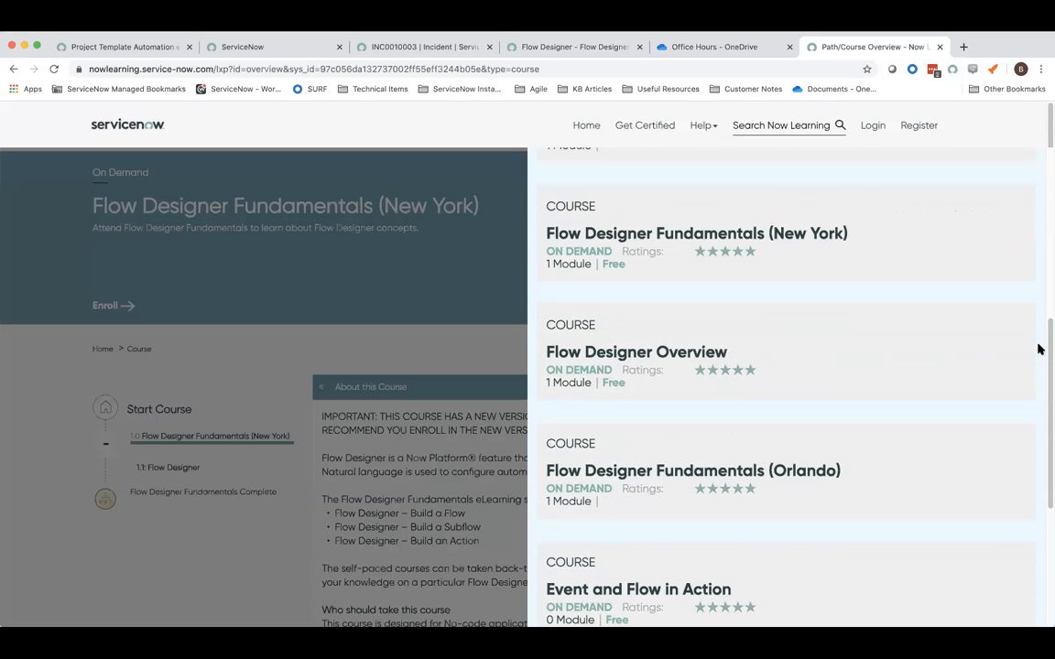
{"action": "scroll", "coordinate": [1038, 348], "scroll_direction": "down", "scroll_amount": 7}
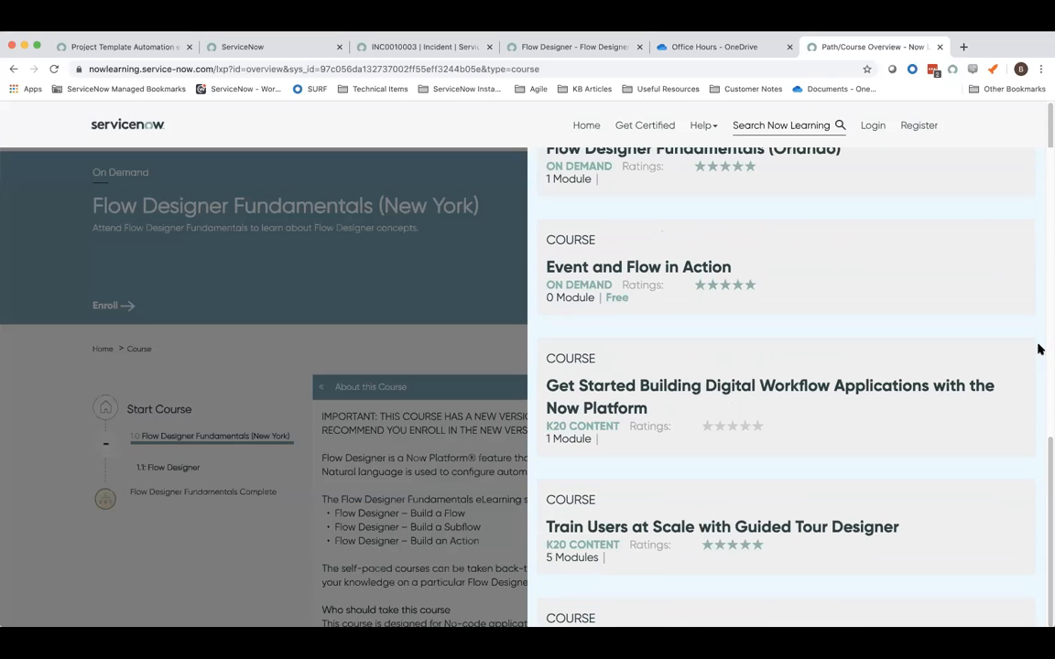
{"action": "scroll", "coordinate": [1039, 348], "scroll_direction": "down", "scroll_amount": 3}
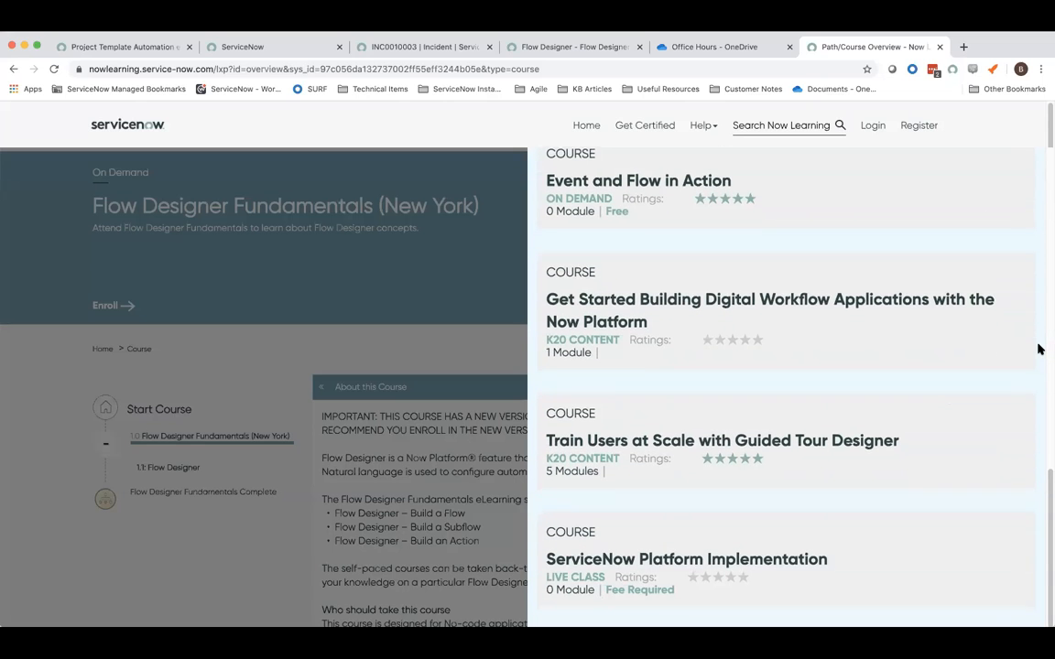
{"action": "scroll", "coordinate": [1015, 365], "scroll_direction": "up", "scroll_amount": 15}
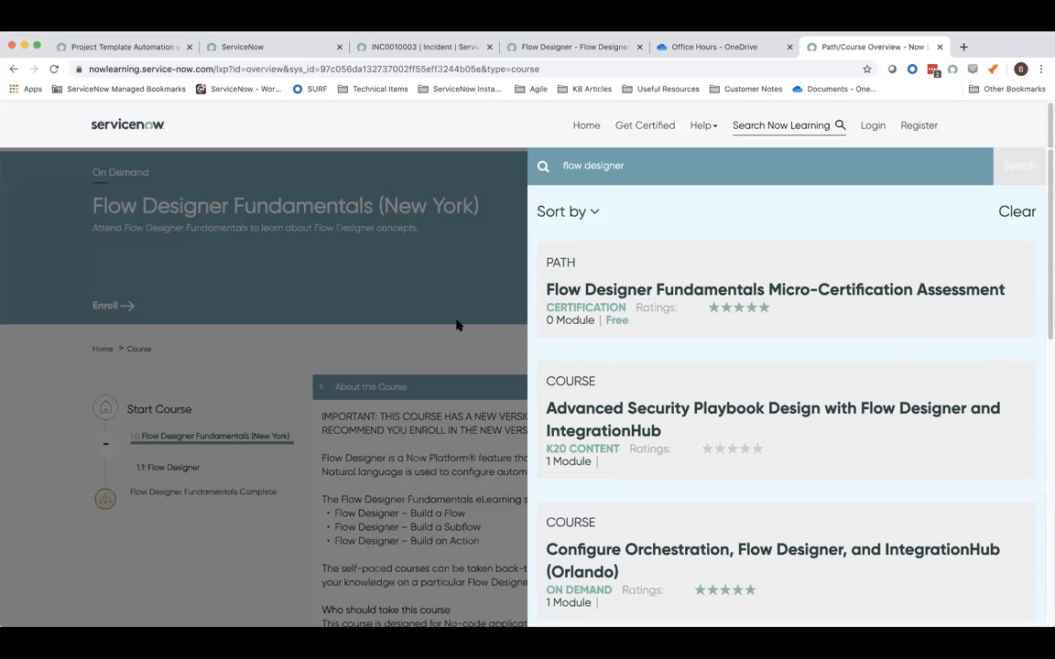
Search Now Learning for "devops" and for the spaced variant "dev ops".
{"action": "left_click", "coordinate": [626, 164]}
{"action": "triple_click", "coordinate": [626, 164]}
{"action": "type", "text": "dev"}
{"action": "key", "text": "Return"}
{"action": "type", "text": "op"}
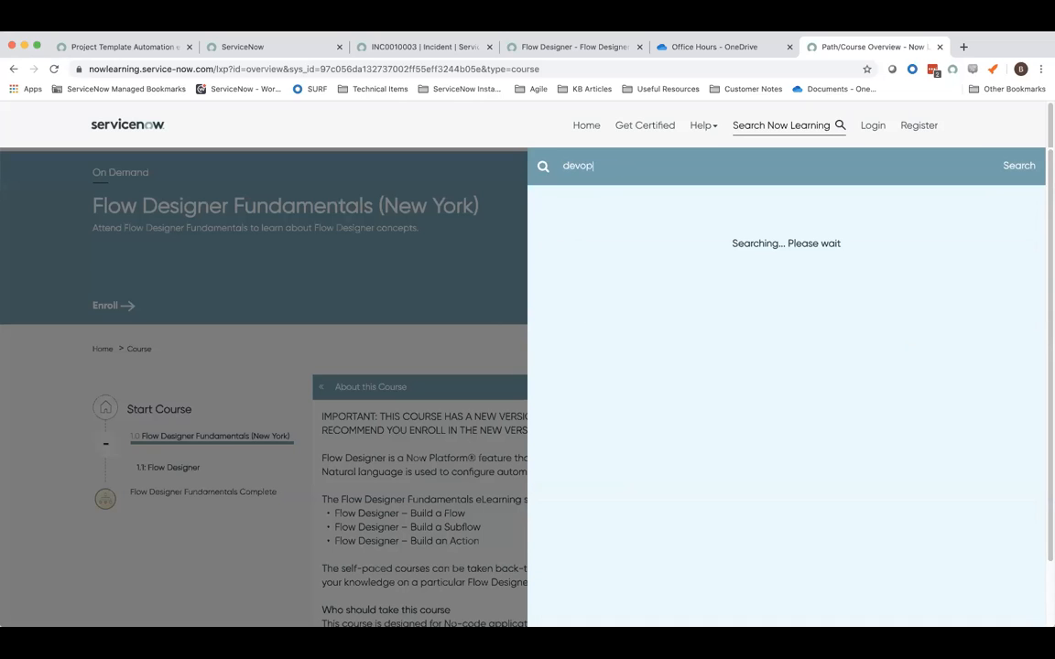
{"action": "type", "text": "s"}
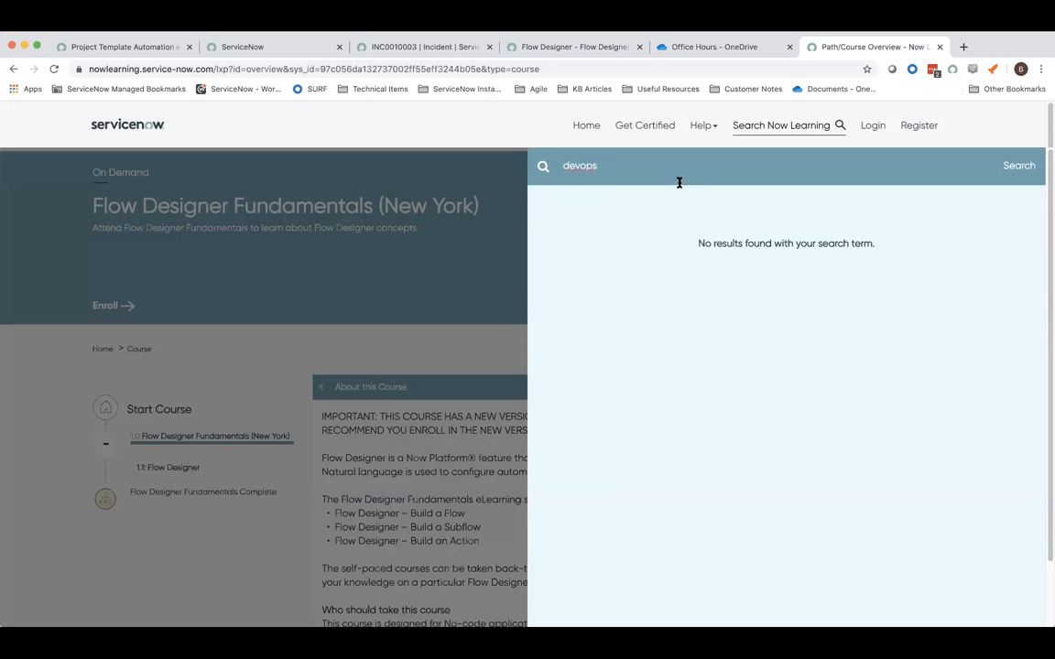
{"action": "left_click", "coordinate": [579, 166]}
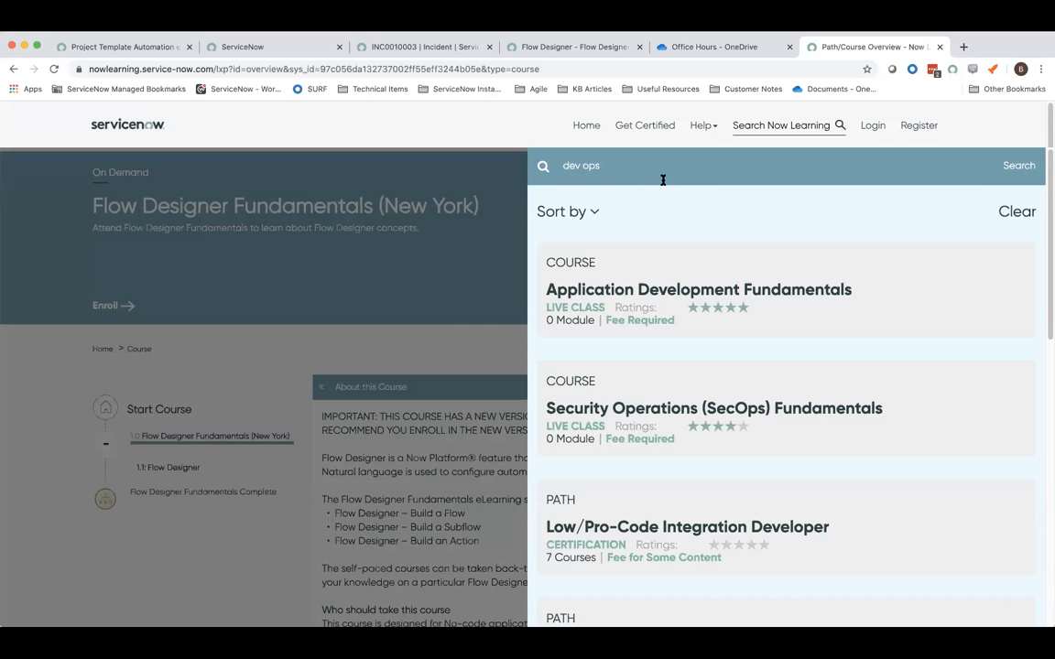
Repeat the Now Learning search with "devops" and "DevOps", and close the search to return to the course page.
{"action": "key", "text": "BackSpace"}
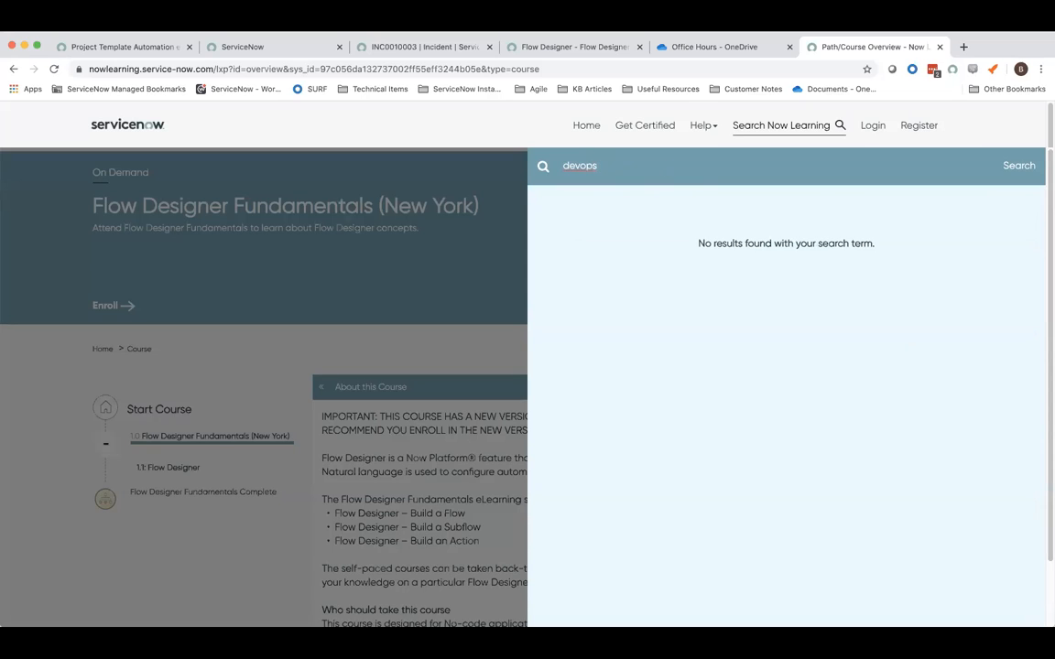
{"action": "key", "text": "BackSpace"}
{"action": "key", "text": "BackSpace"}
{"action": "key", "text": "BackSpace"}
{"action": "key", "text": "BackSpace"}
{"action": "key", "text": "BackSpace"}
{"action": "key", "text": "BackSpace"}
{"action": "type", "text": "DevOps"}
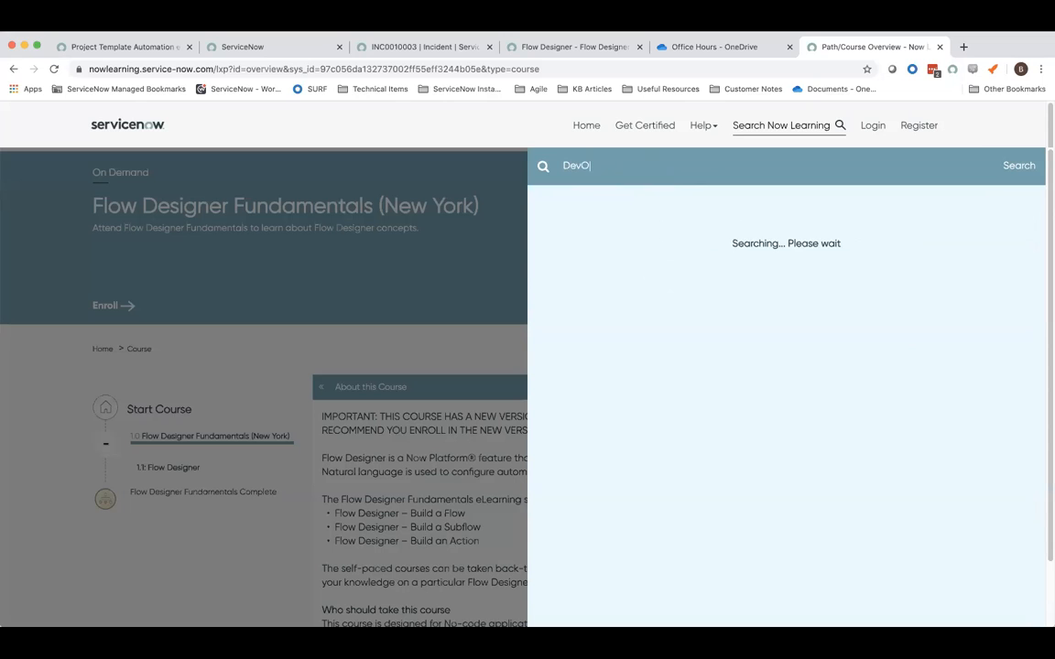
{"action": "left_click", "coordinate": [1027, 165]}
{"action": "left_click", "coordinate": [436, 300]}
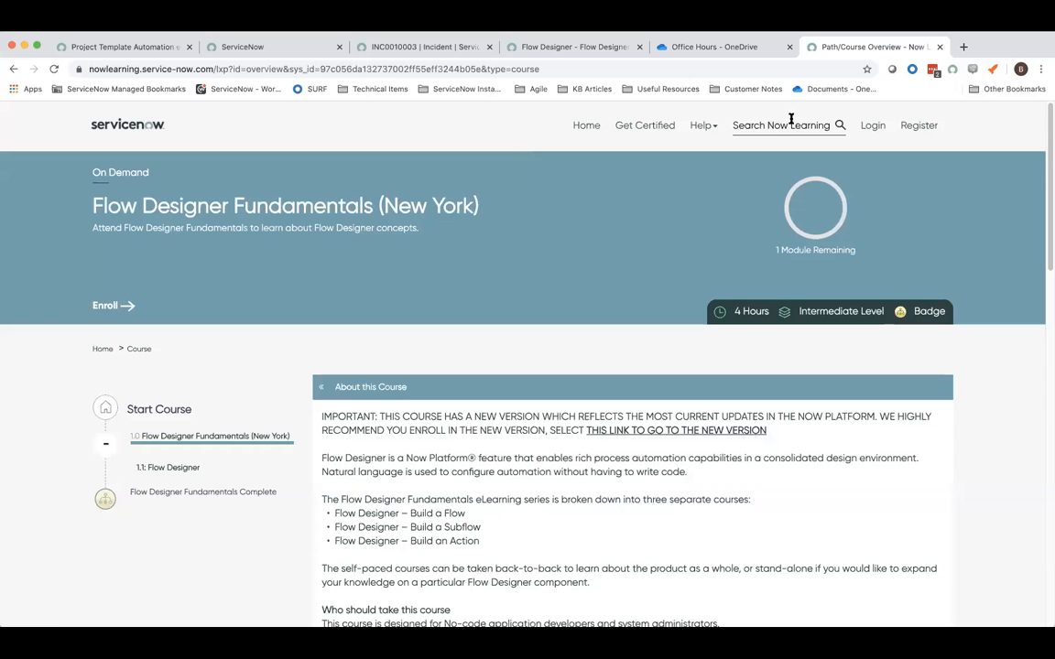
Reopen and dismiss the Now Learning search, and switch to the Project Template Automation example project record.
{"action": "left_click", "coordinate": [794, 128]}
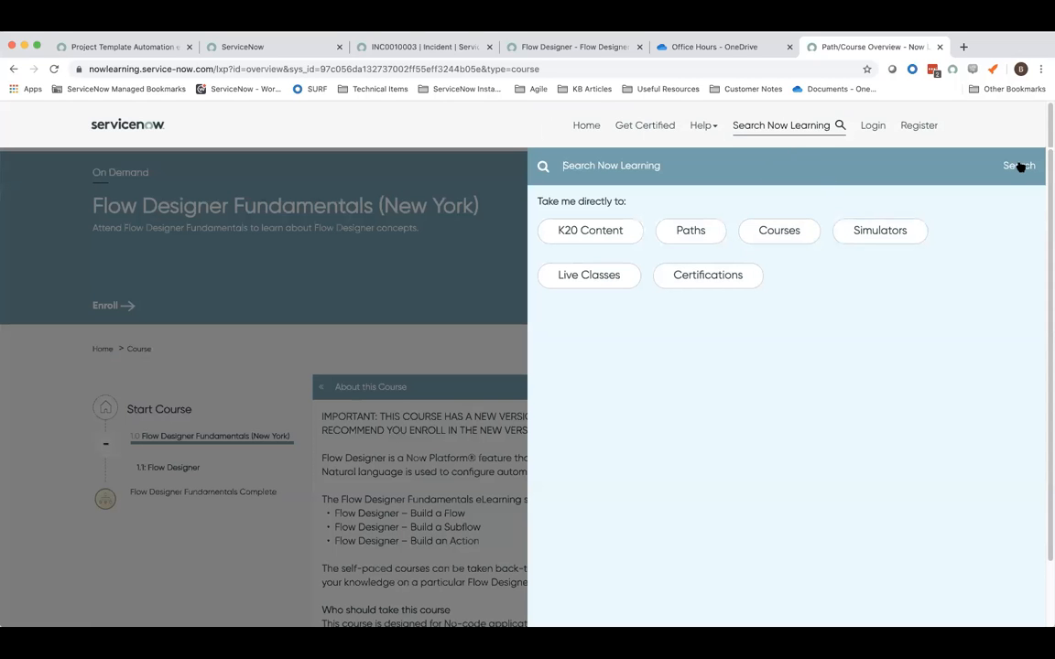
{"action": "left_click", "coordinate": [417, 248]}
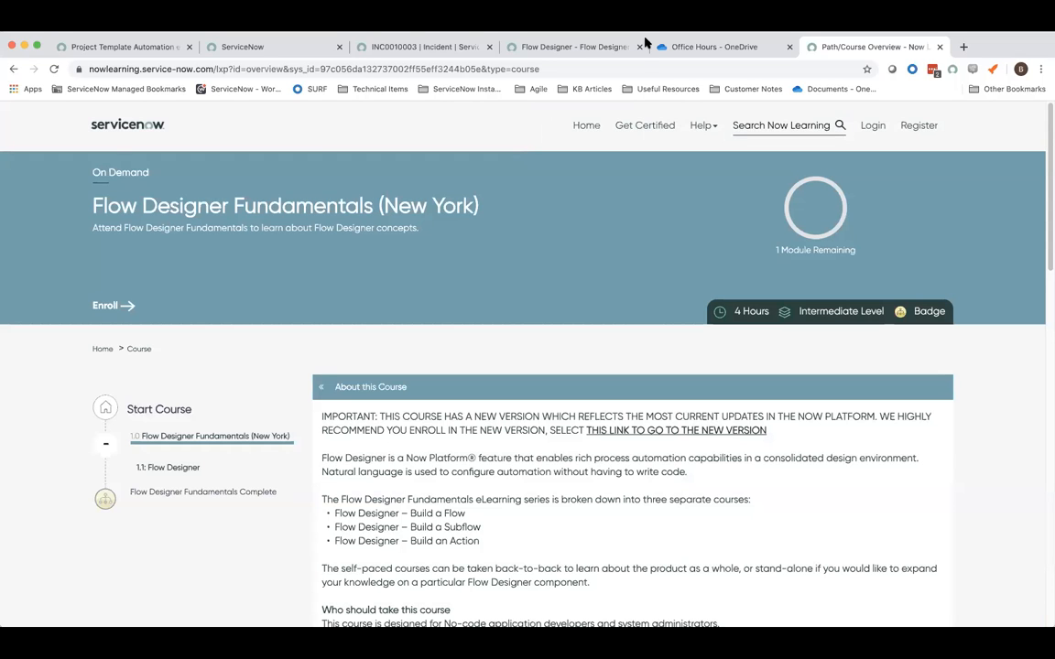
{"action": "left_click", "coordinate": [145, 51]}
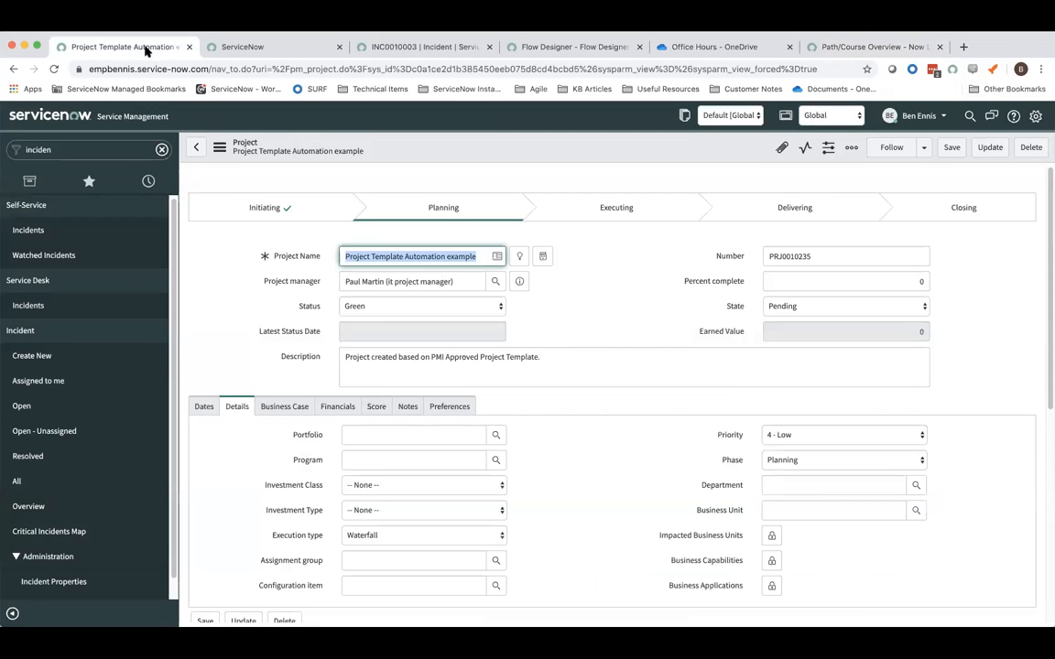